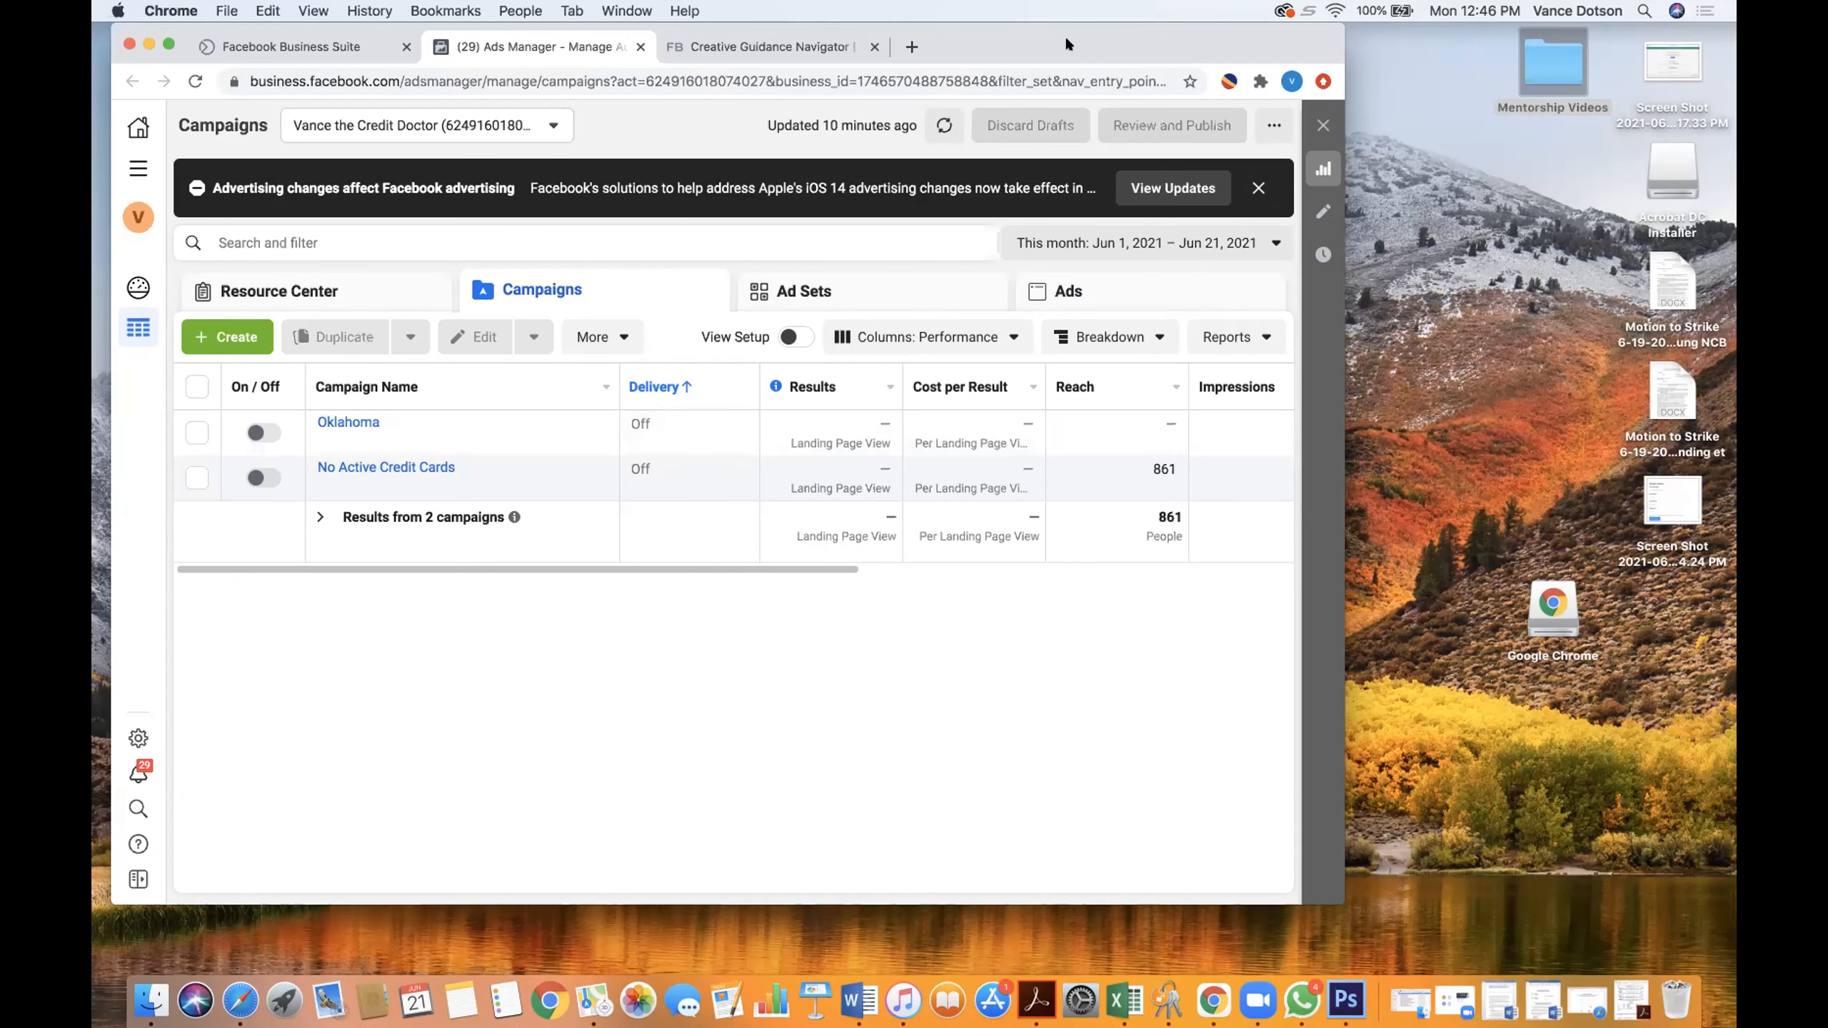
pyautogui.click(911, 47)
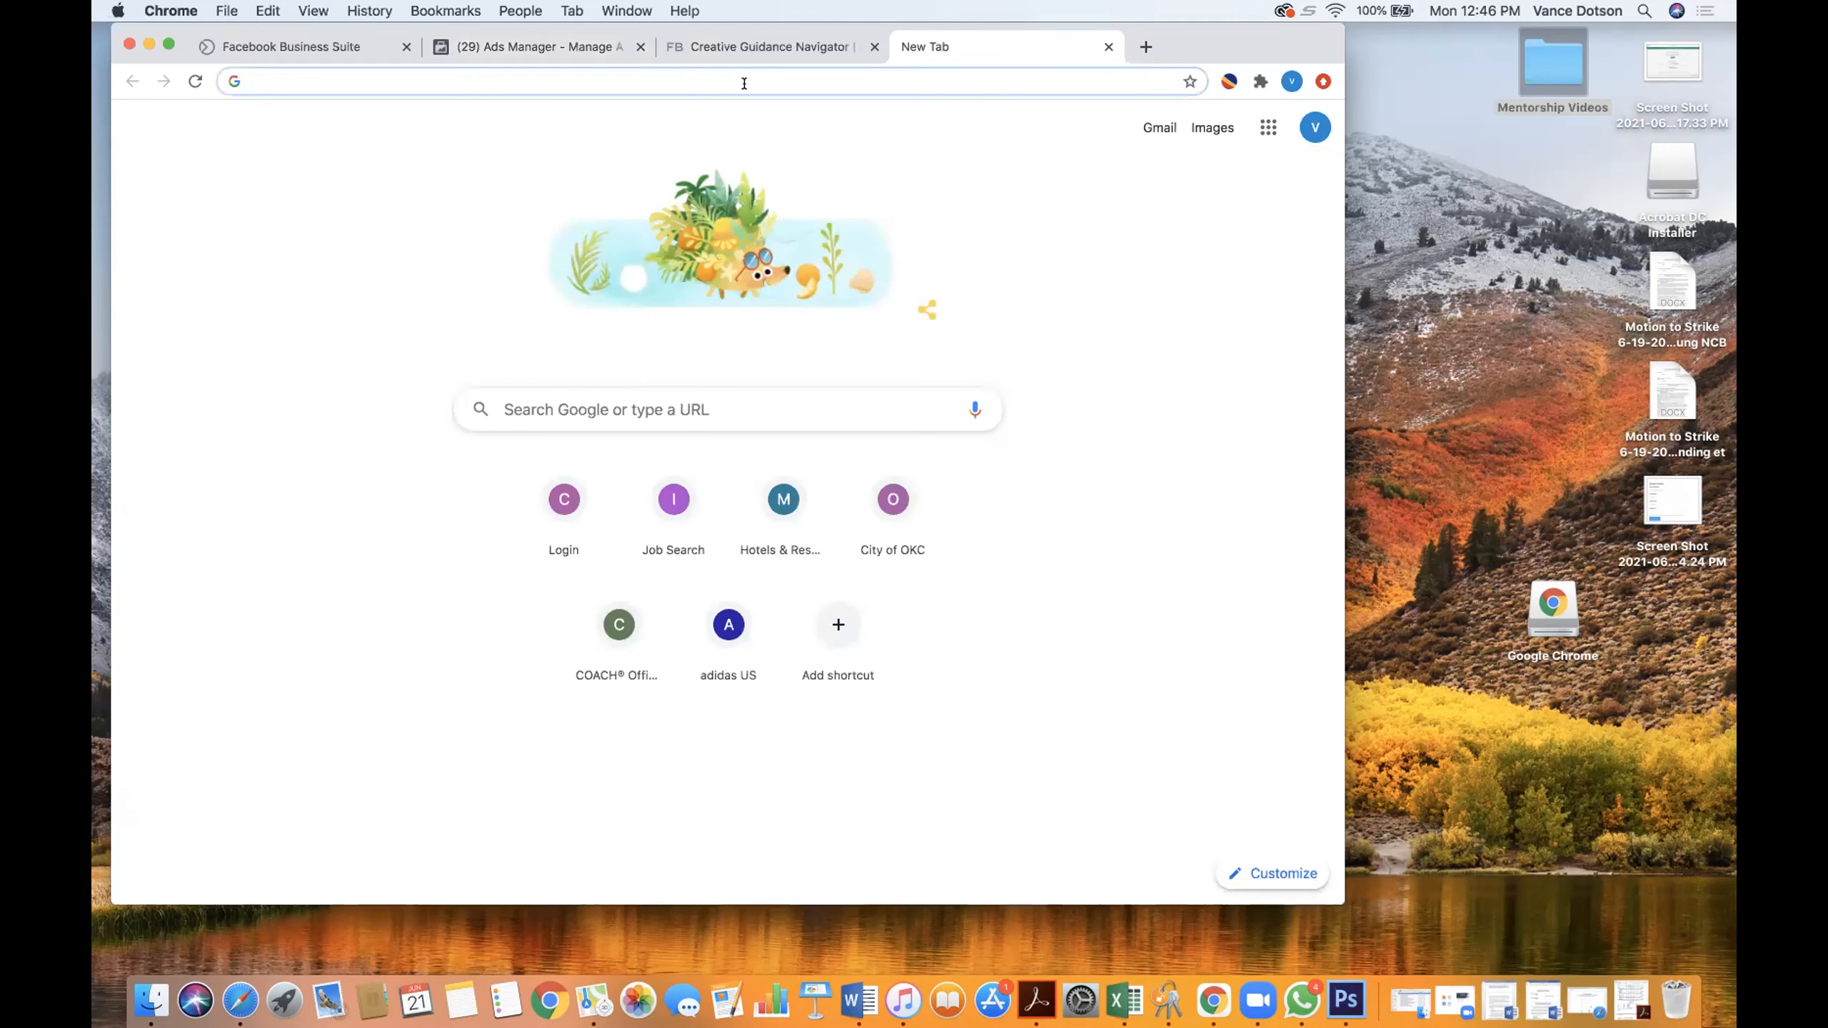
pyautogui.write('www.')
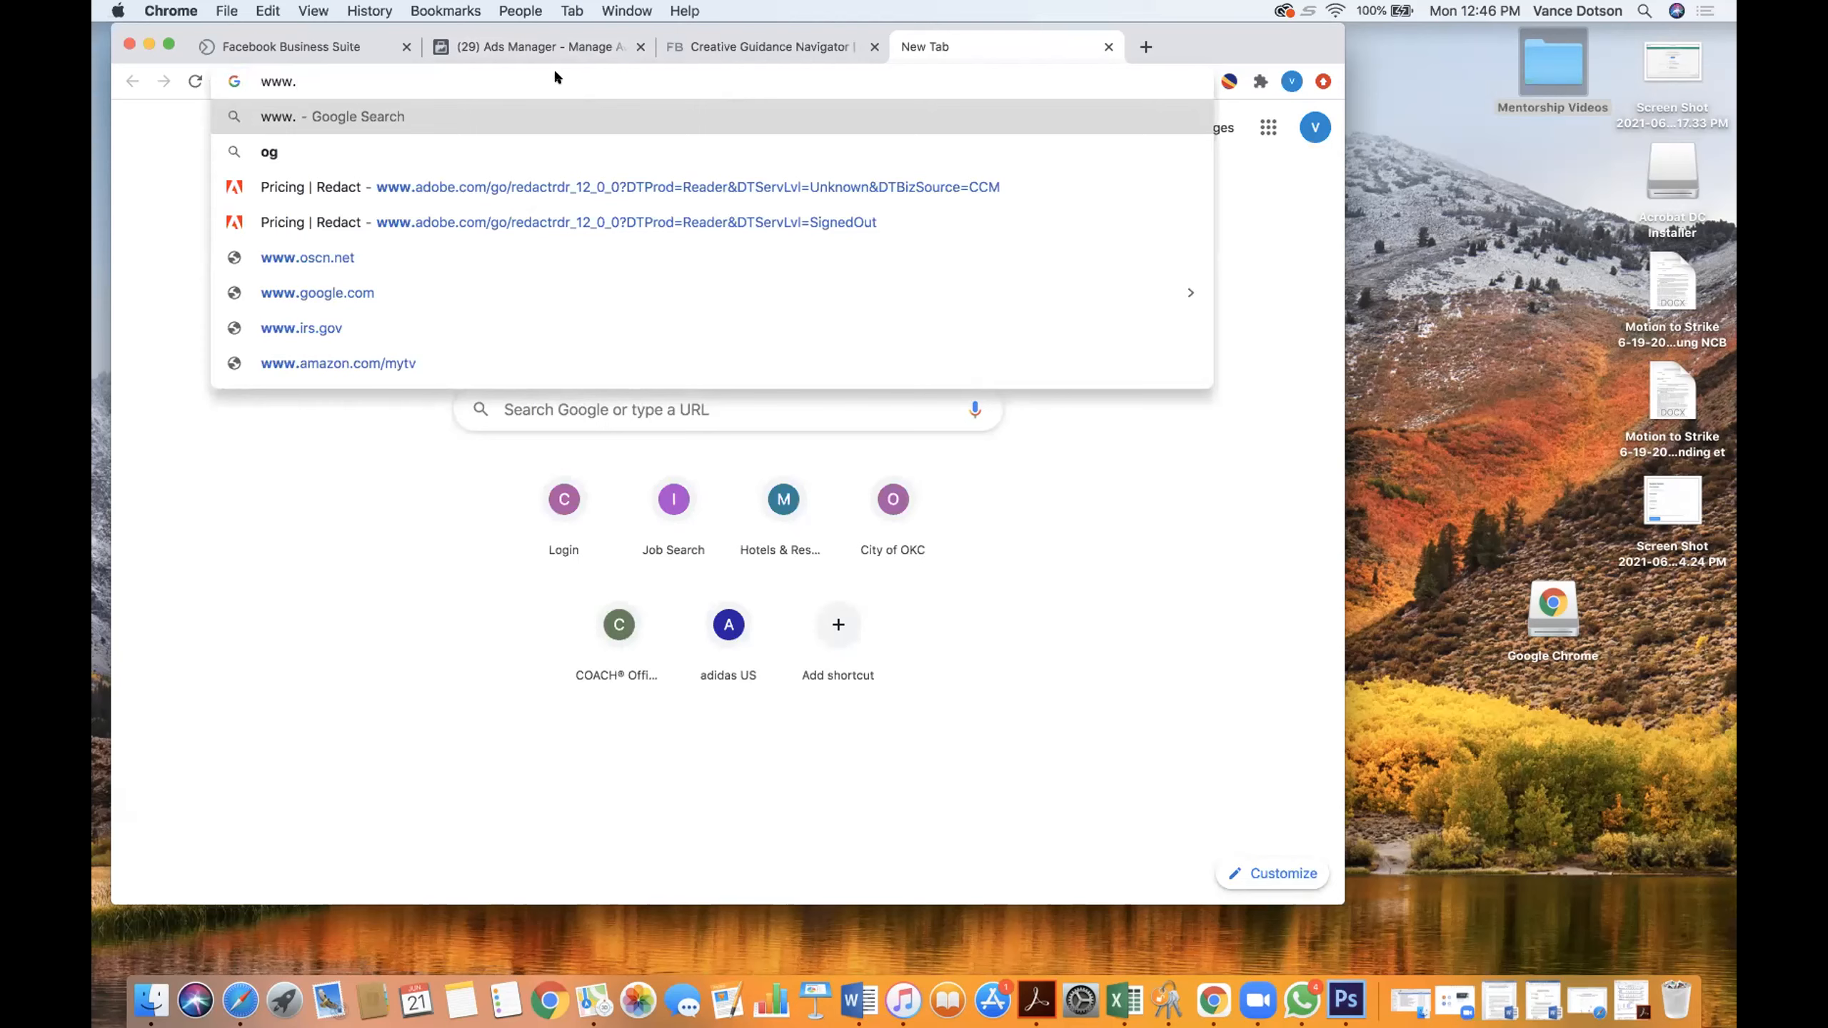
pyautogui.write('noa')
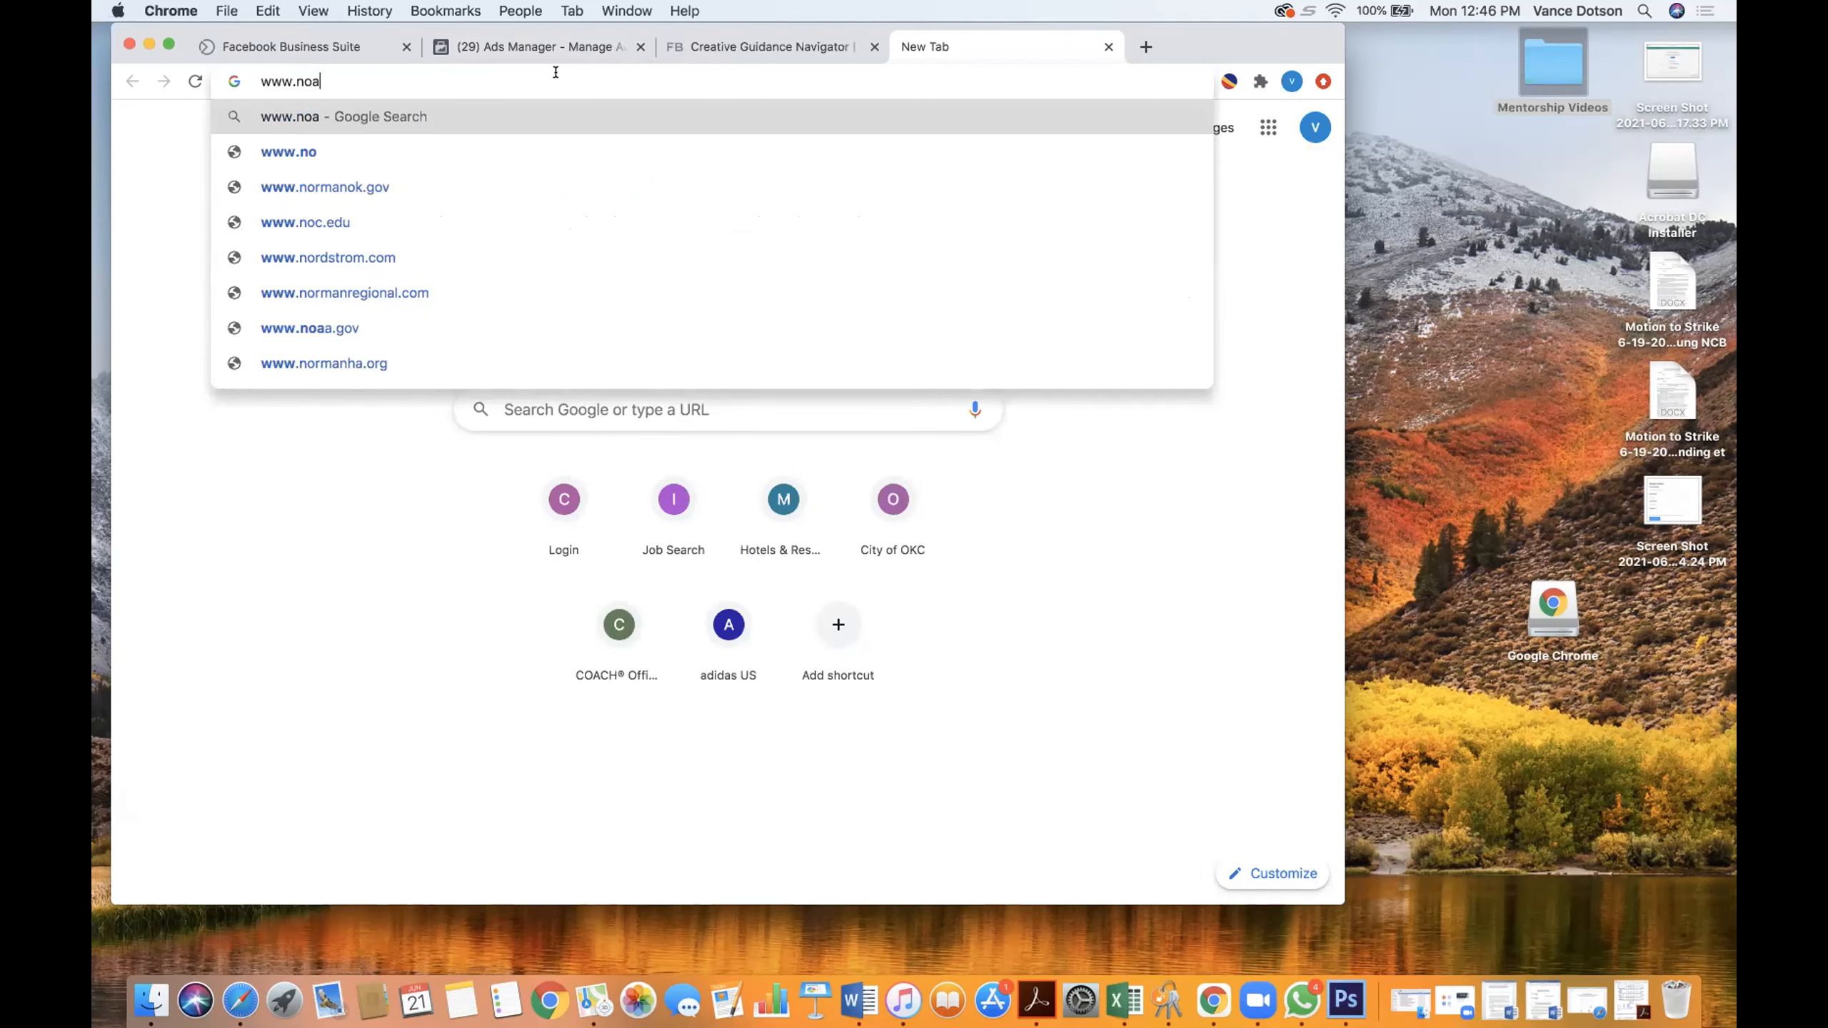
pyautogui.write('ctivecre')
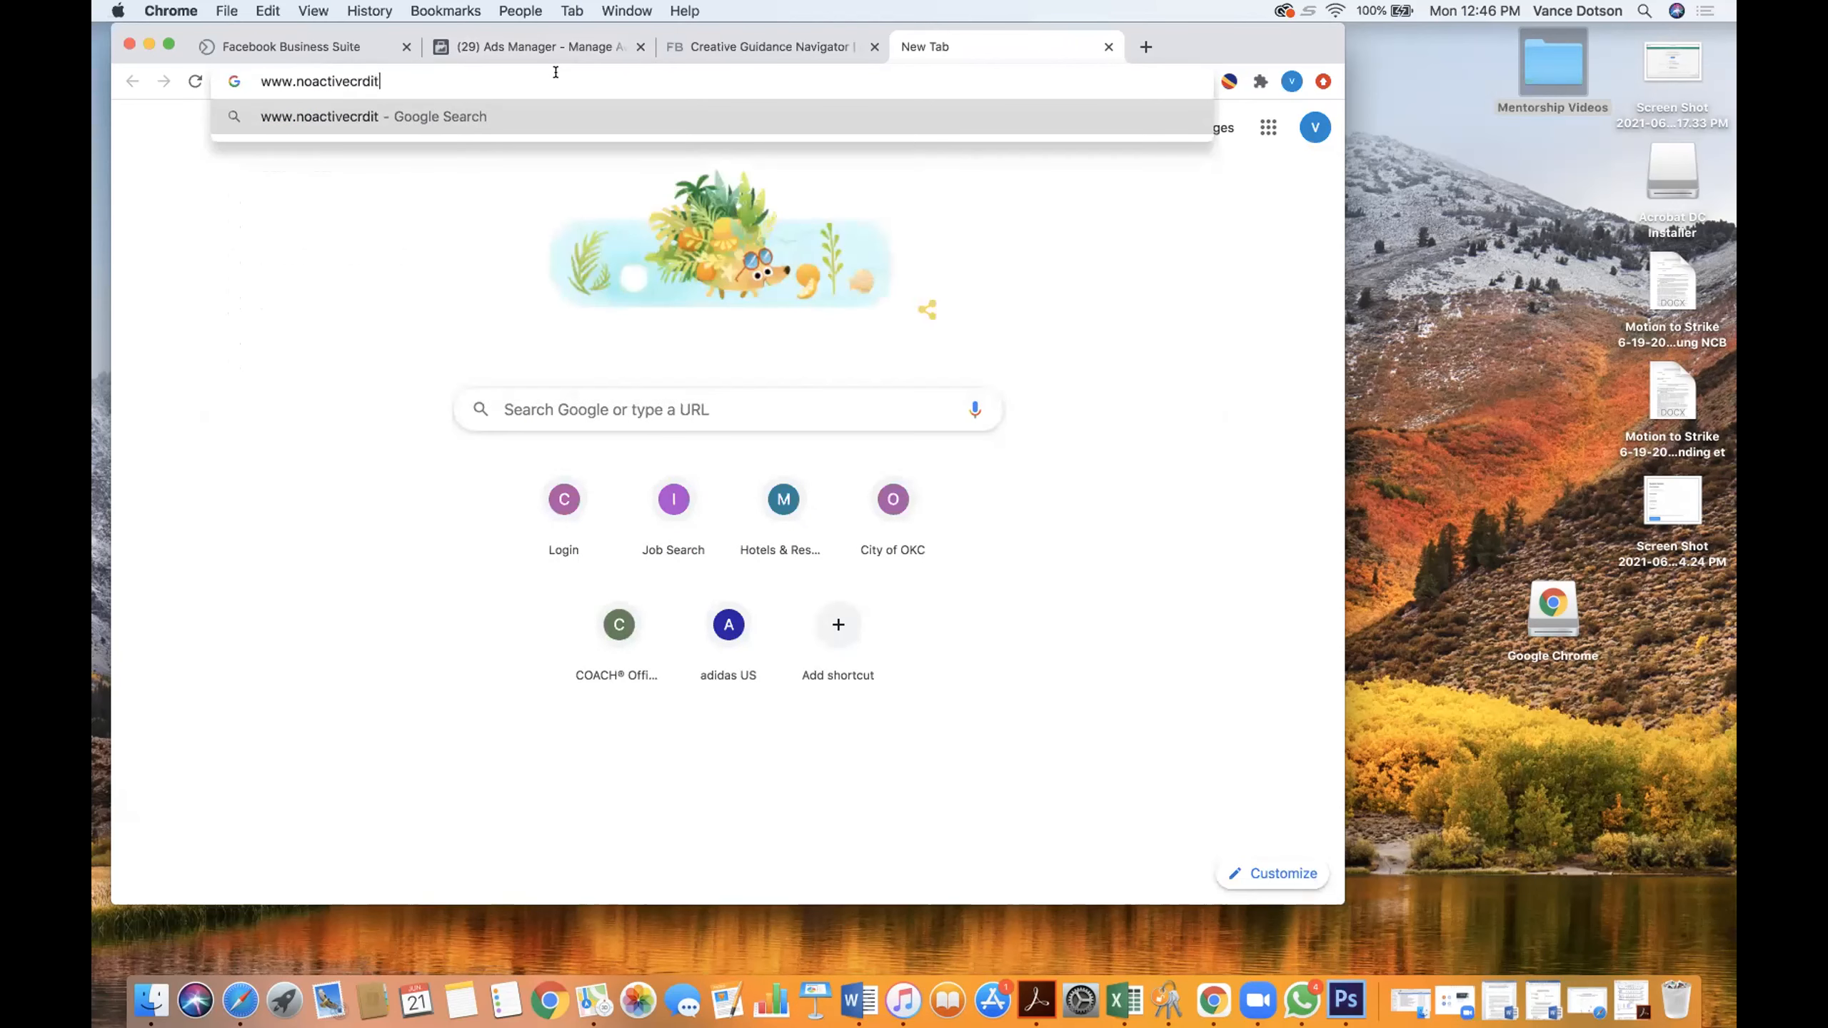
pyautogui.write('ditcards')
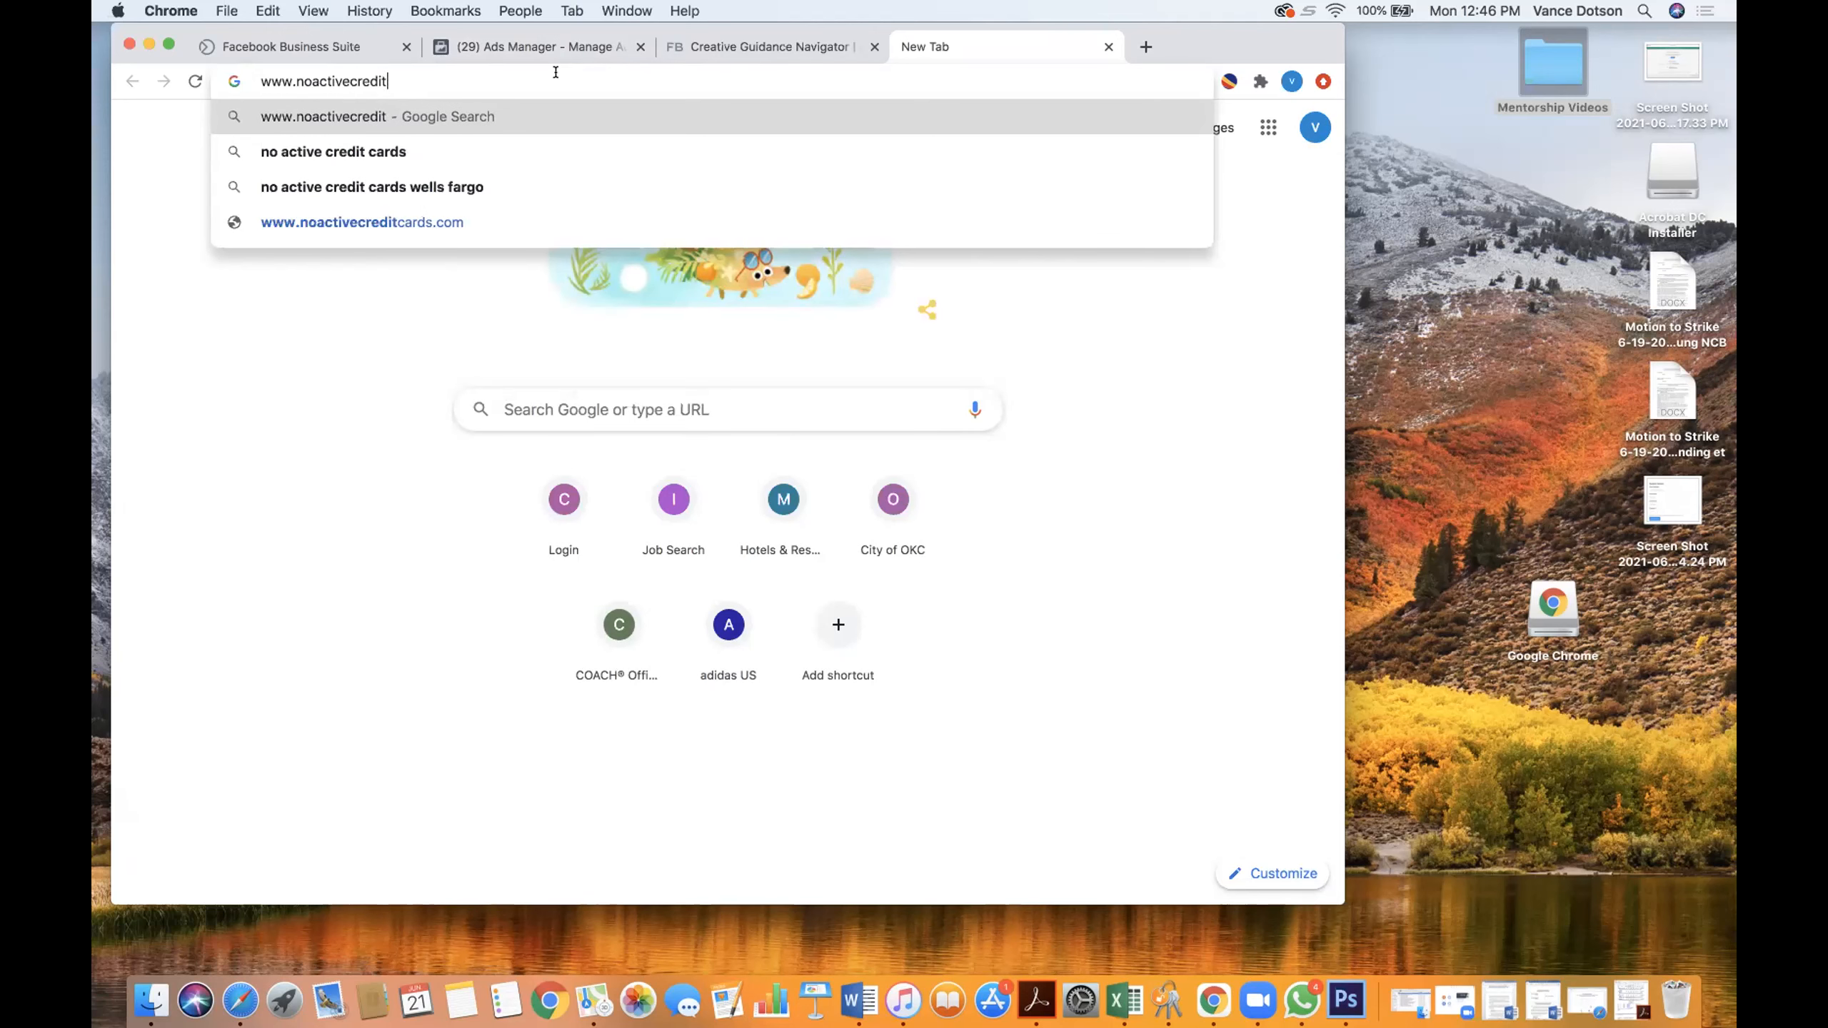
pyautogui.write('.com')
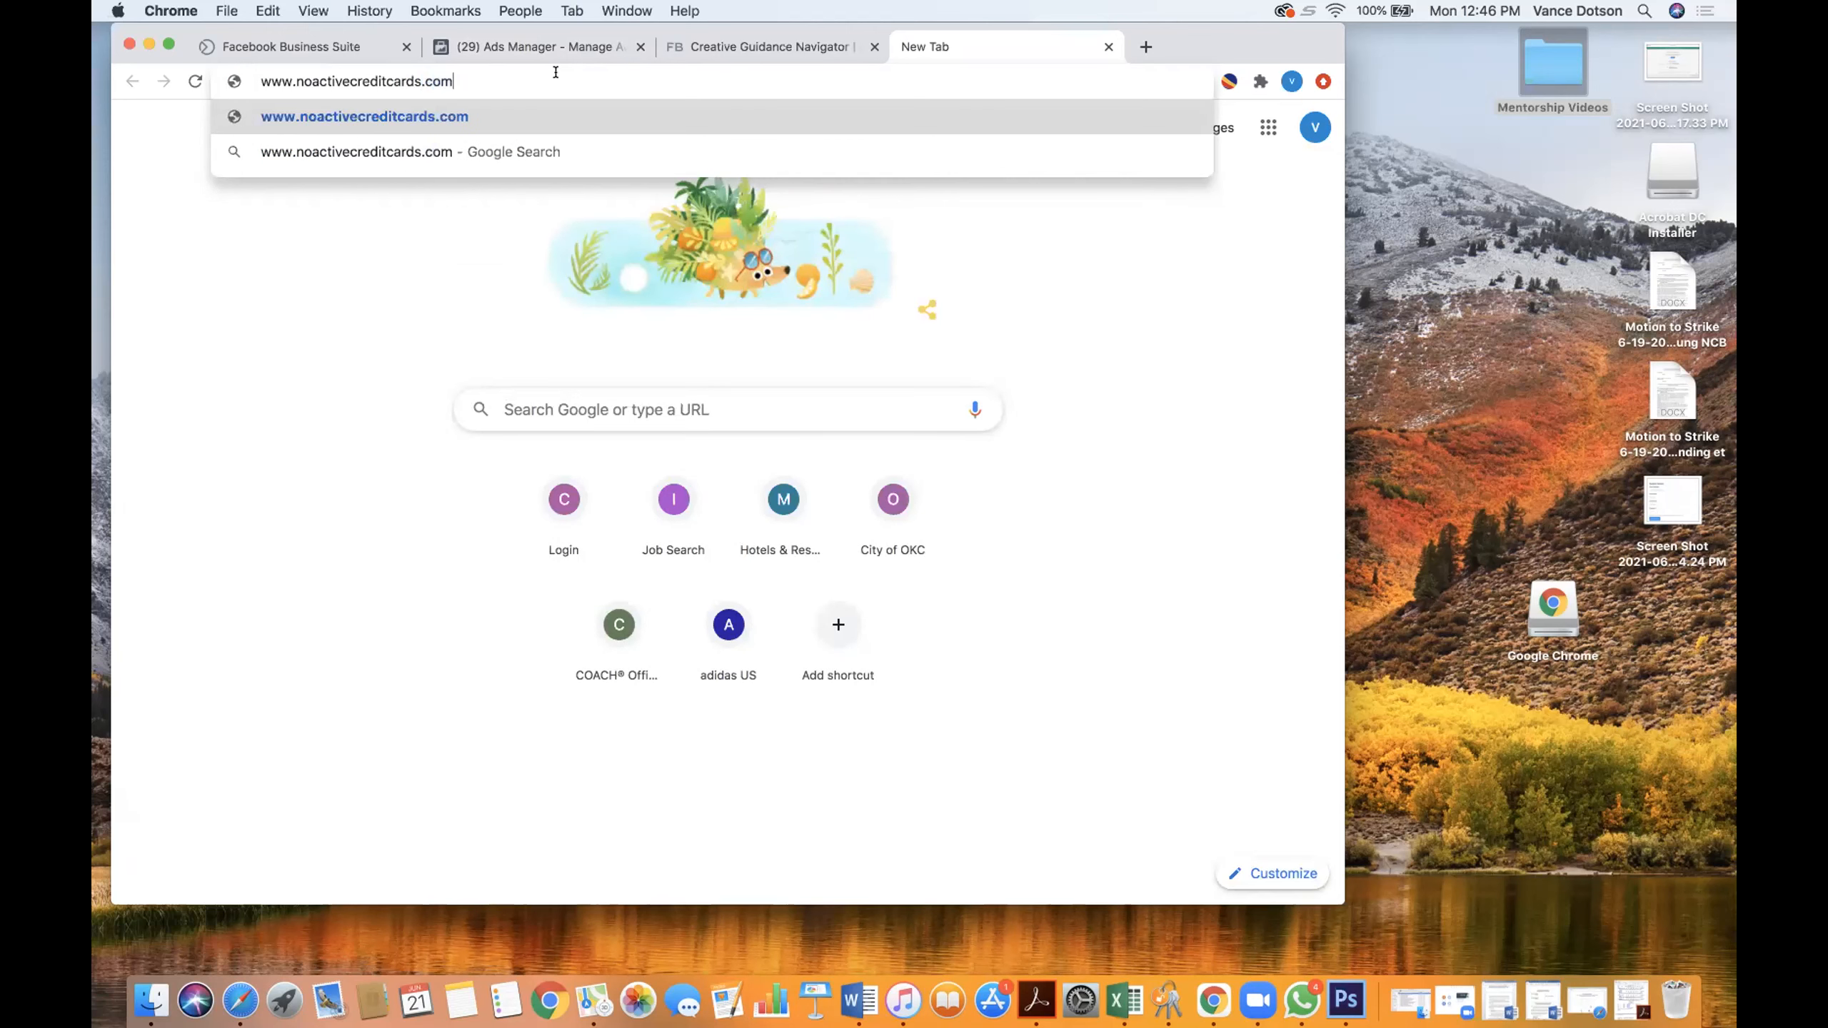
pyautogui.press('Return')
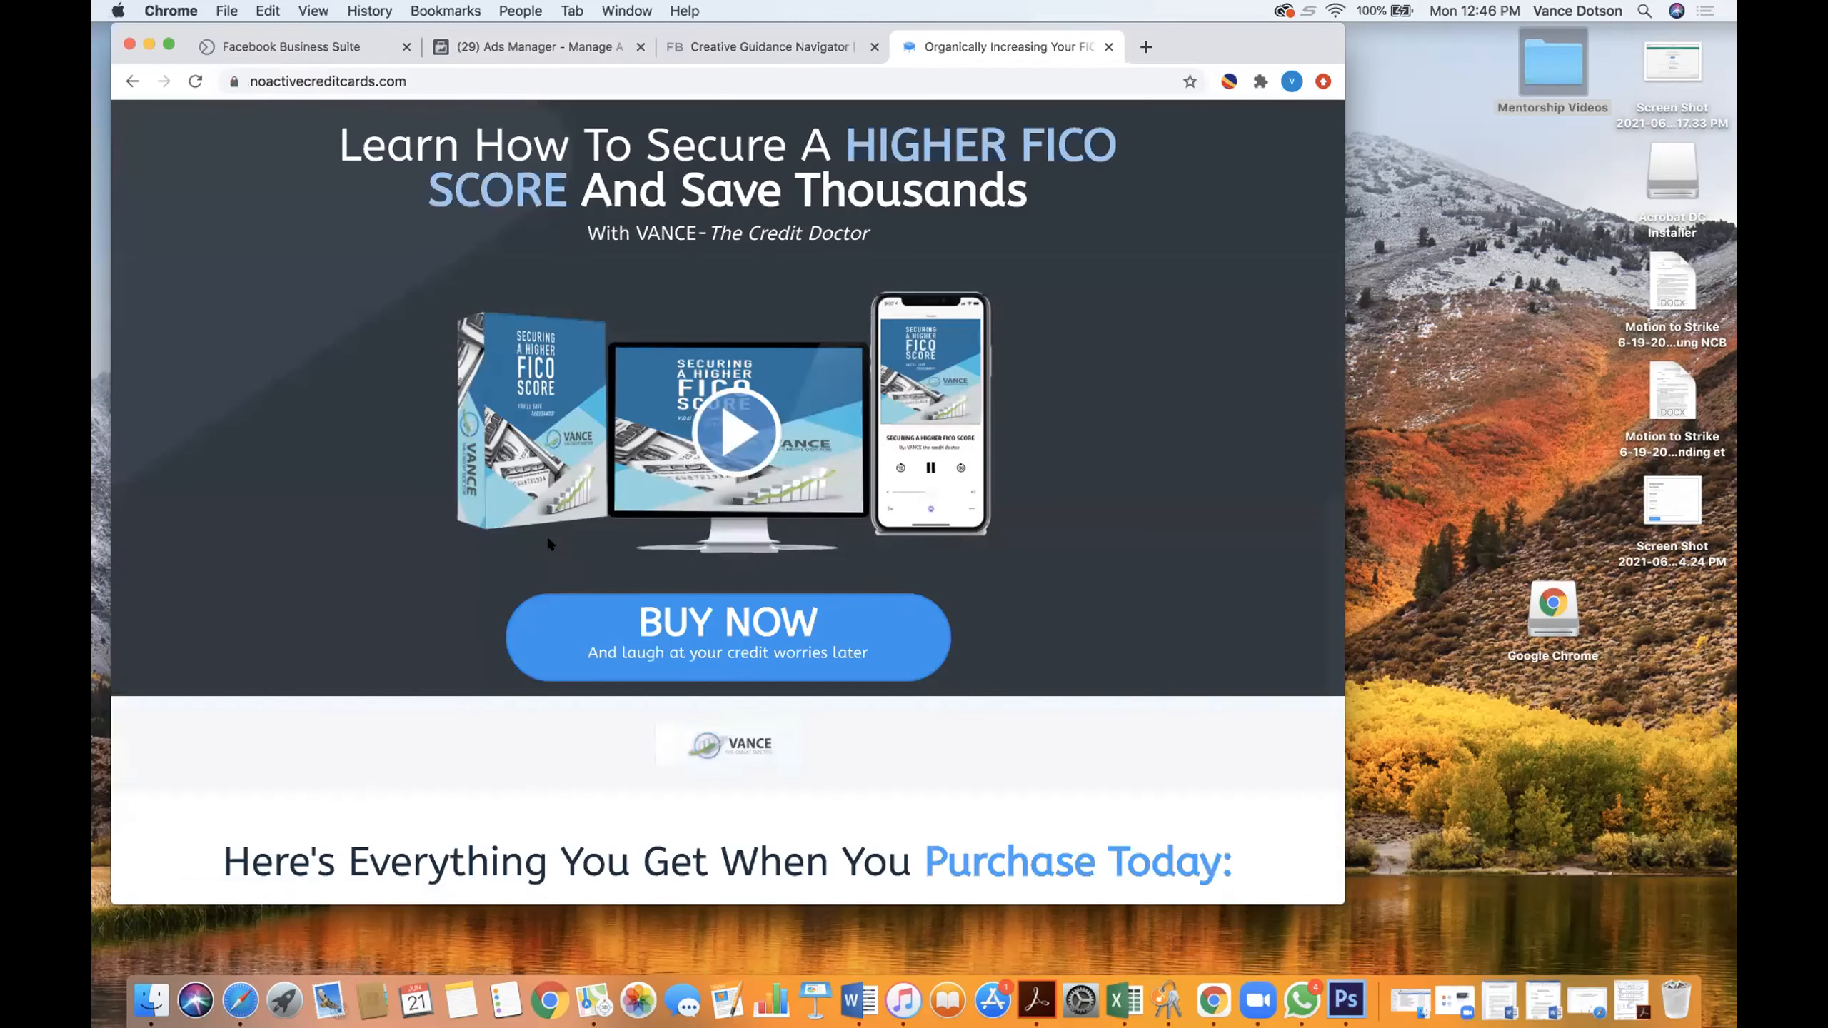
# - Review the sales page's offers and the list of what buyers learn, and open the checkout form
pyautogui.scroll(-3, 533, 547)
pyautogui.scroll(-10, 531, 551)
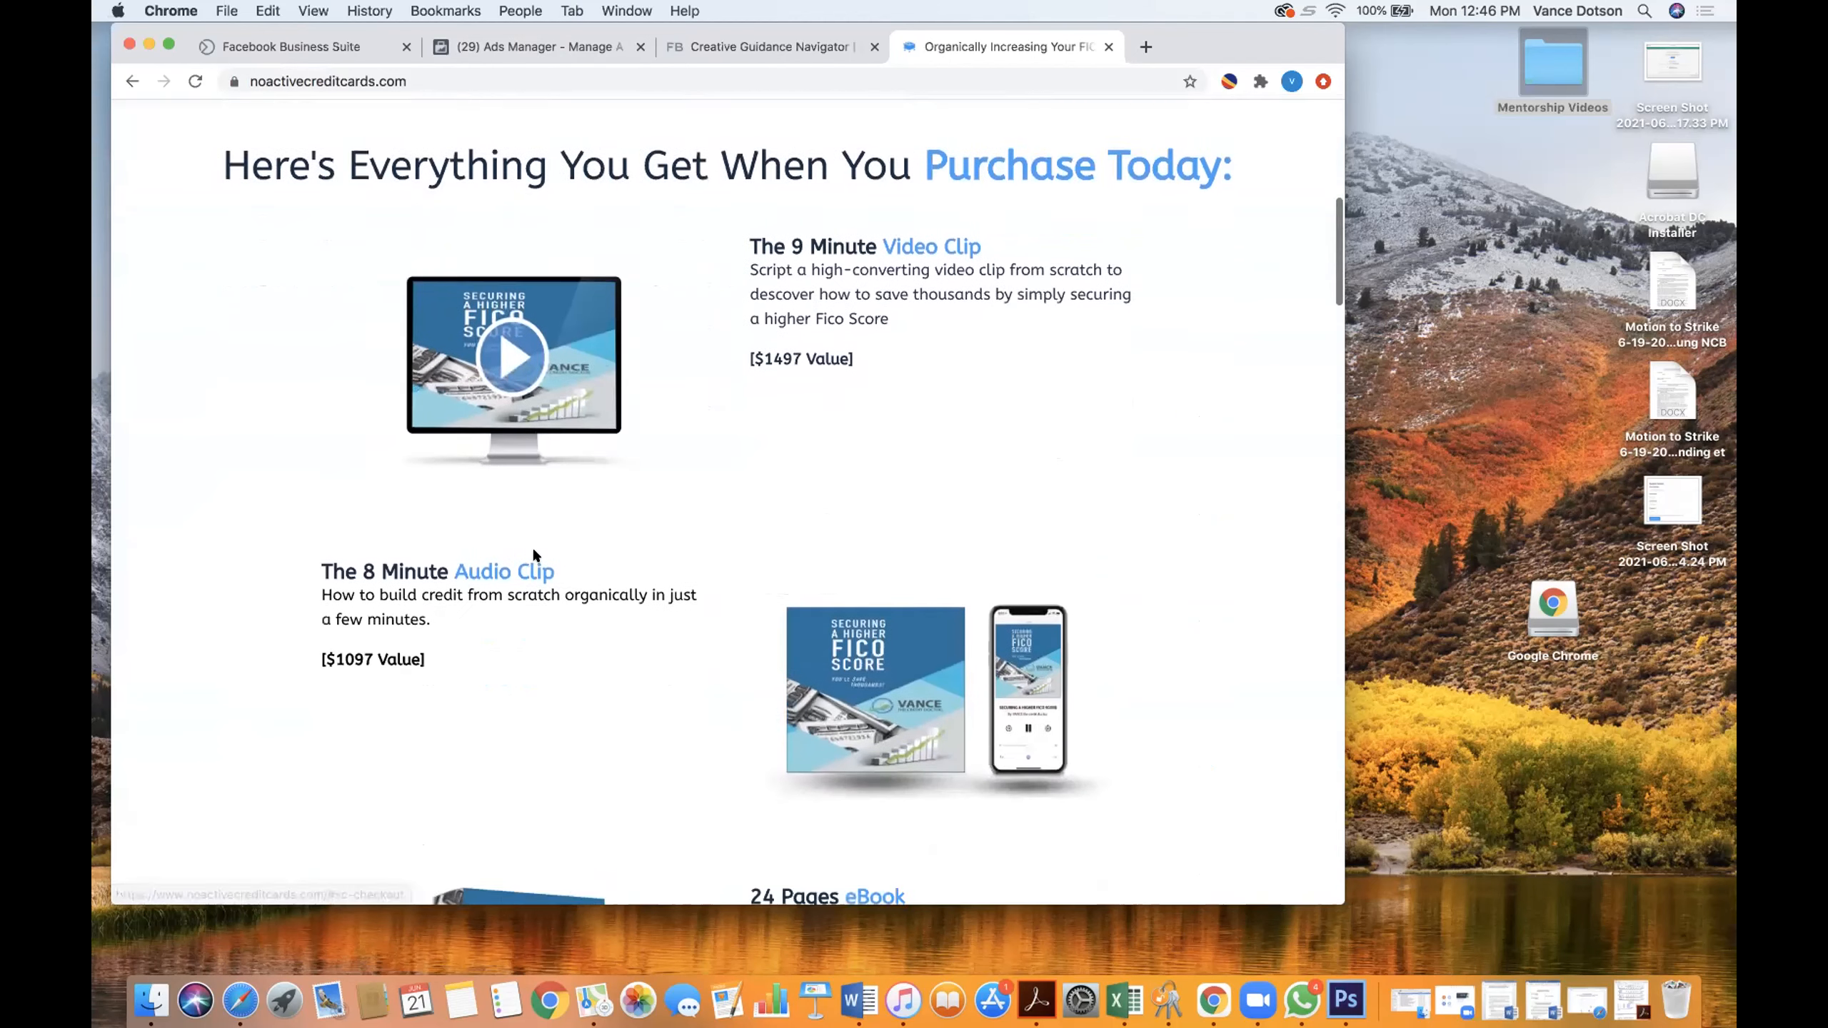
pyautogui.scroll(-10, 533, 555)
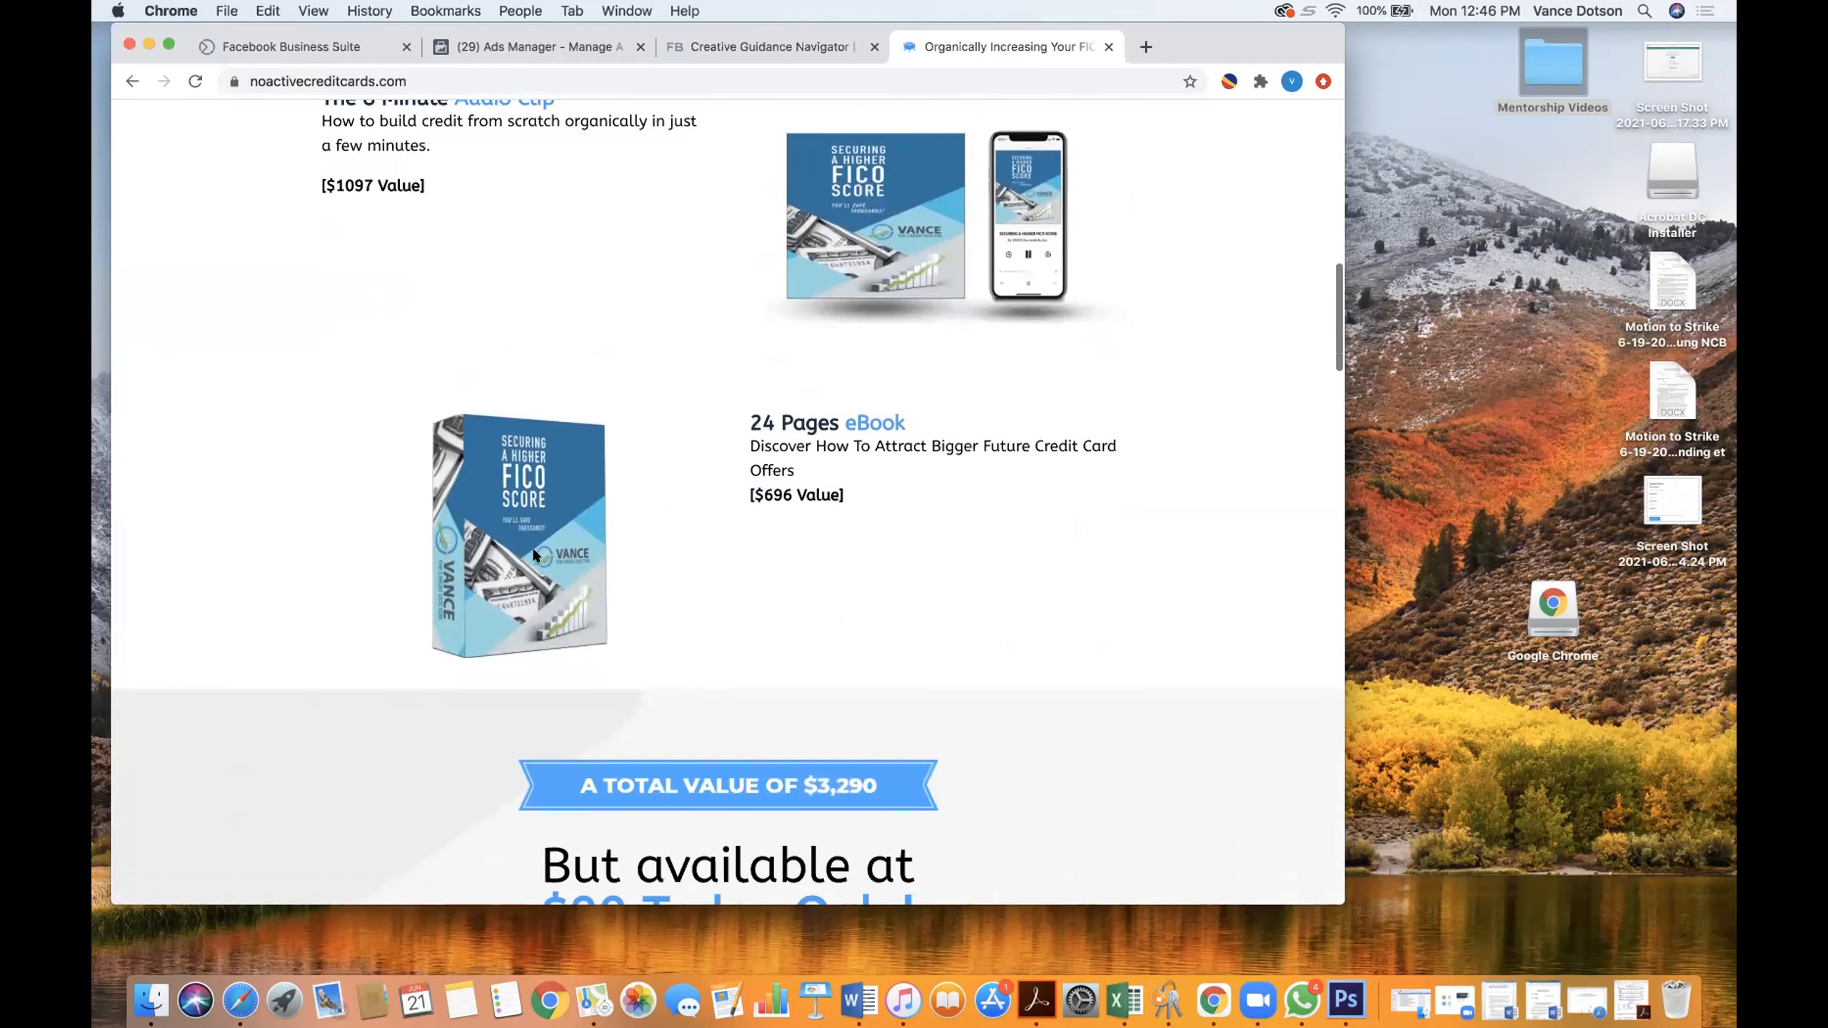
pyautogui.scroll(-11, 532, 553)
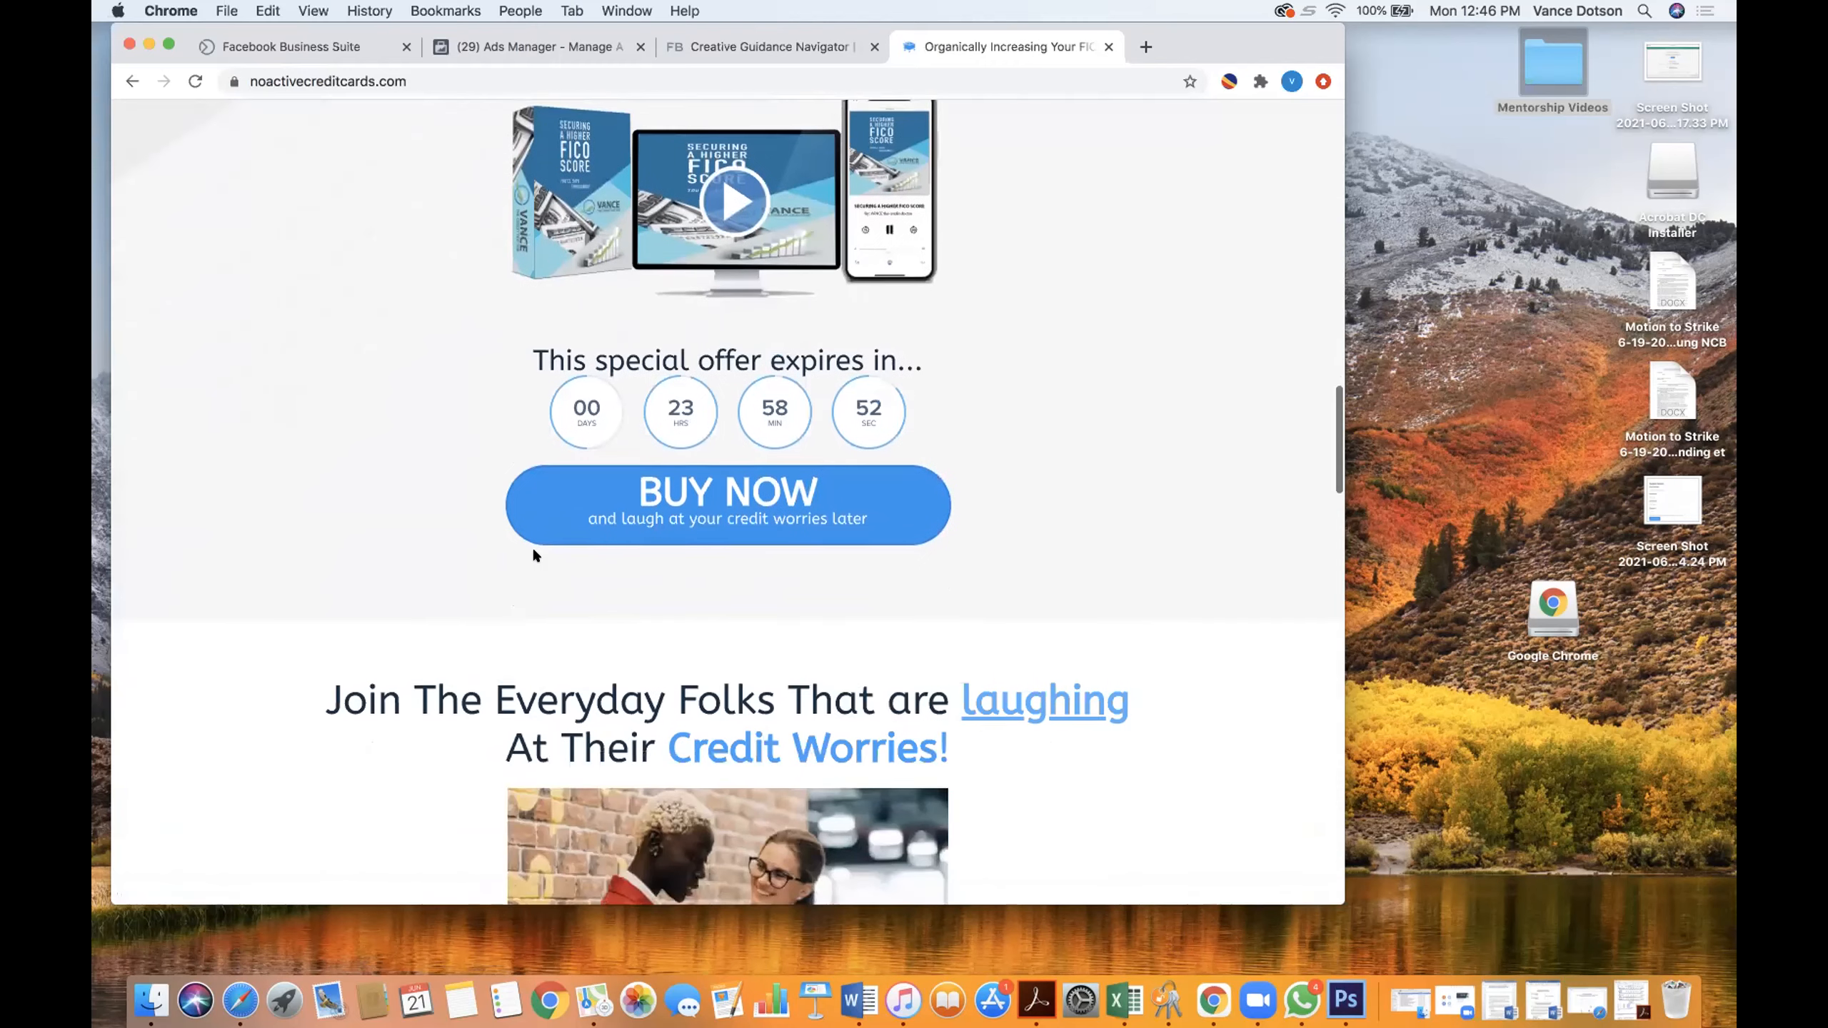
pyautogui.scroll(-5, 400, 635)
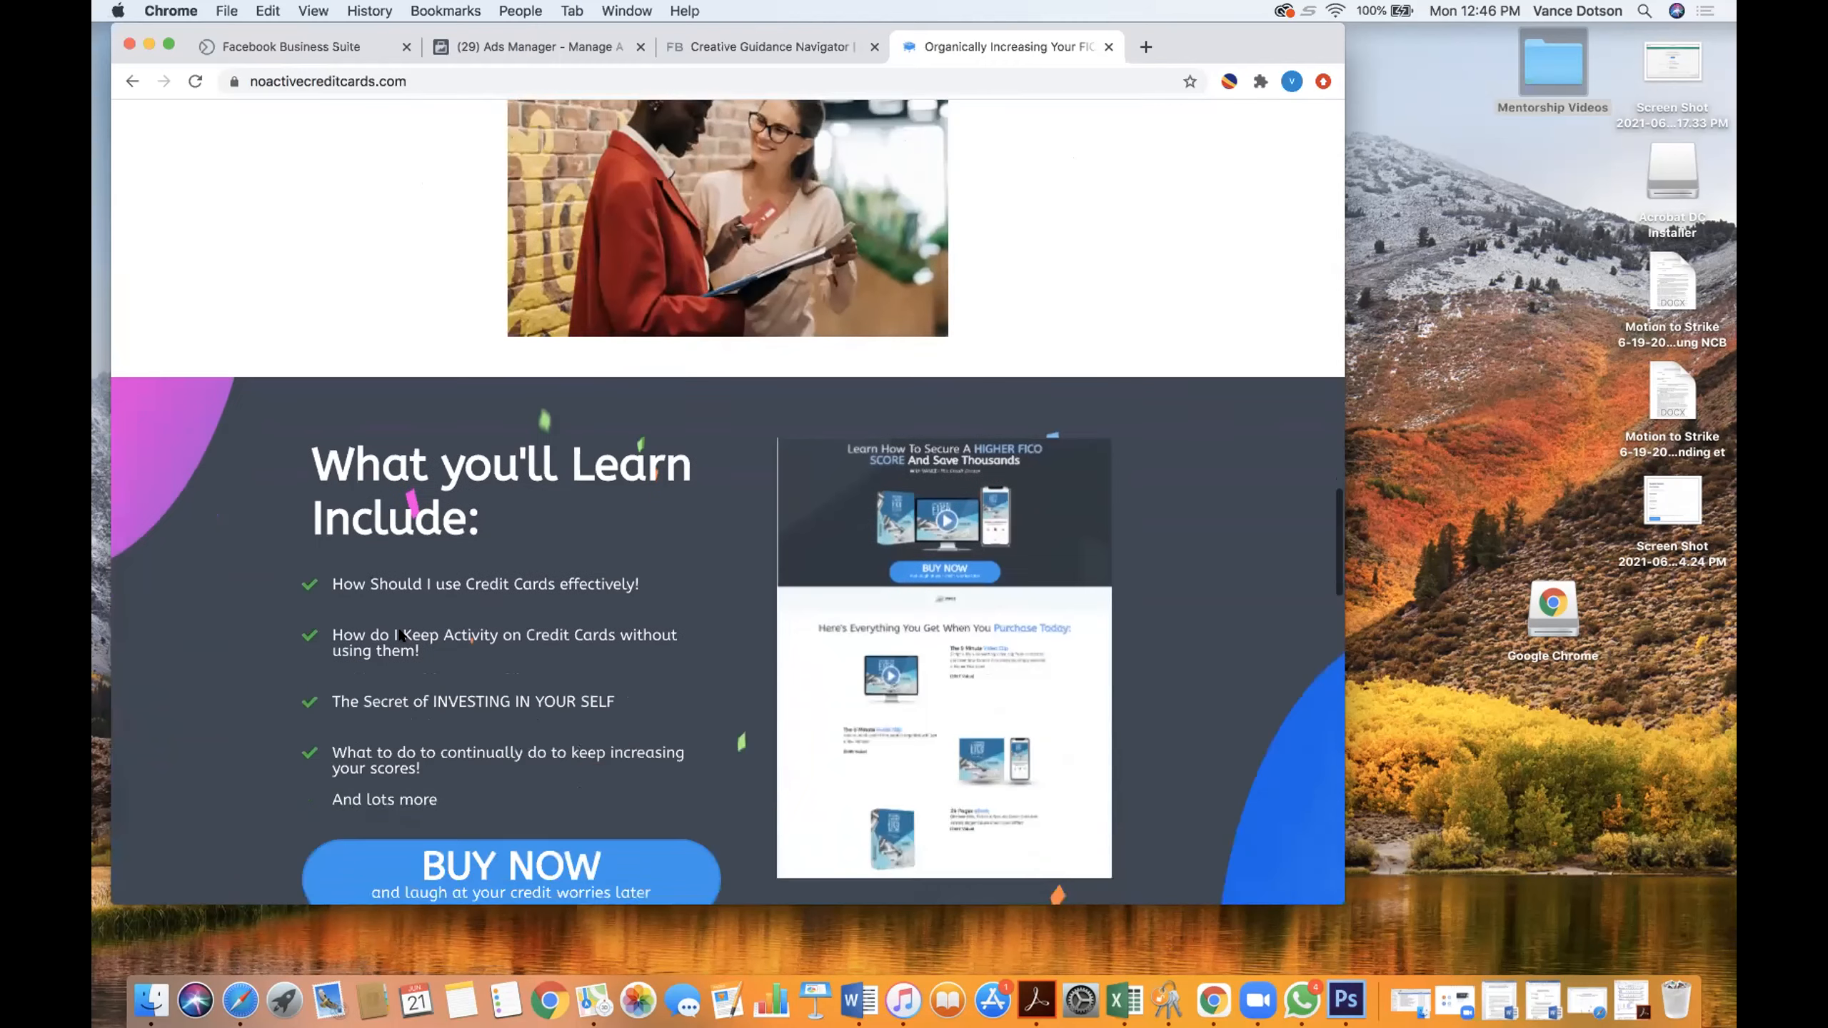
pyautogui.scroll(-1, 400, 626)
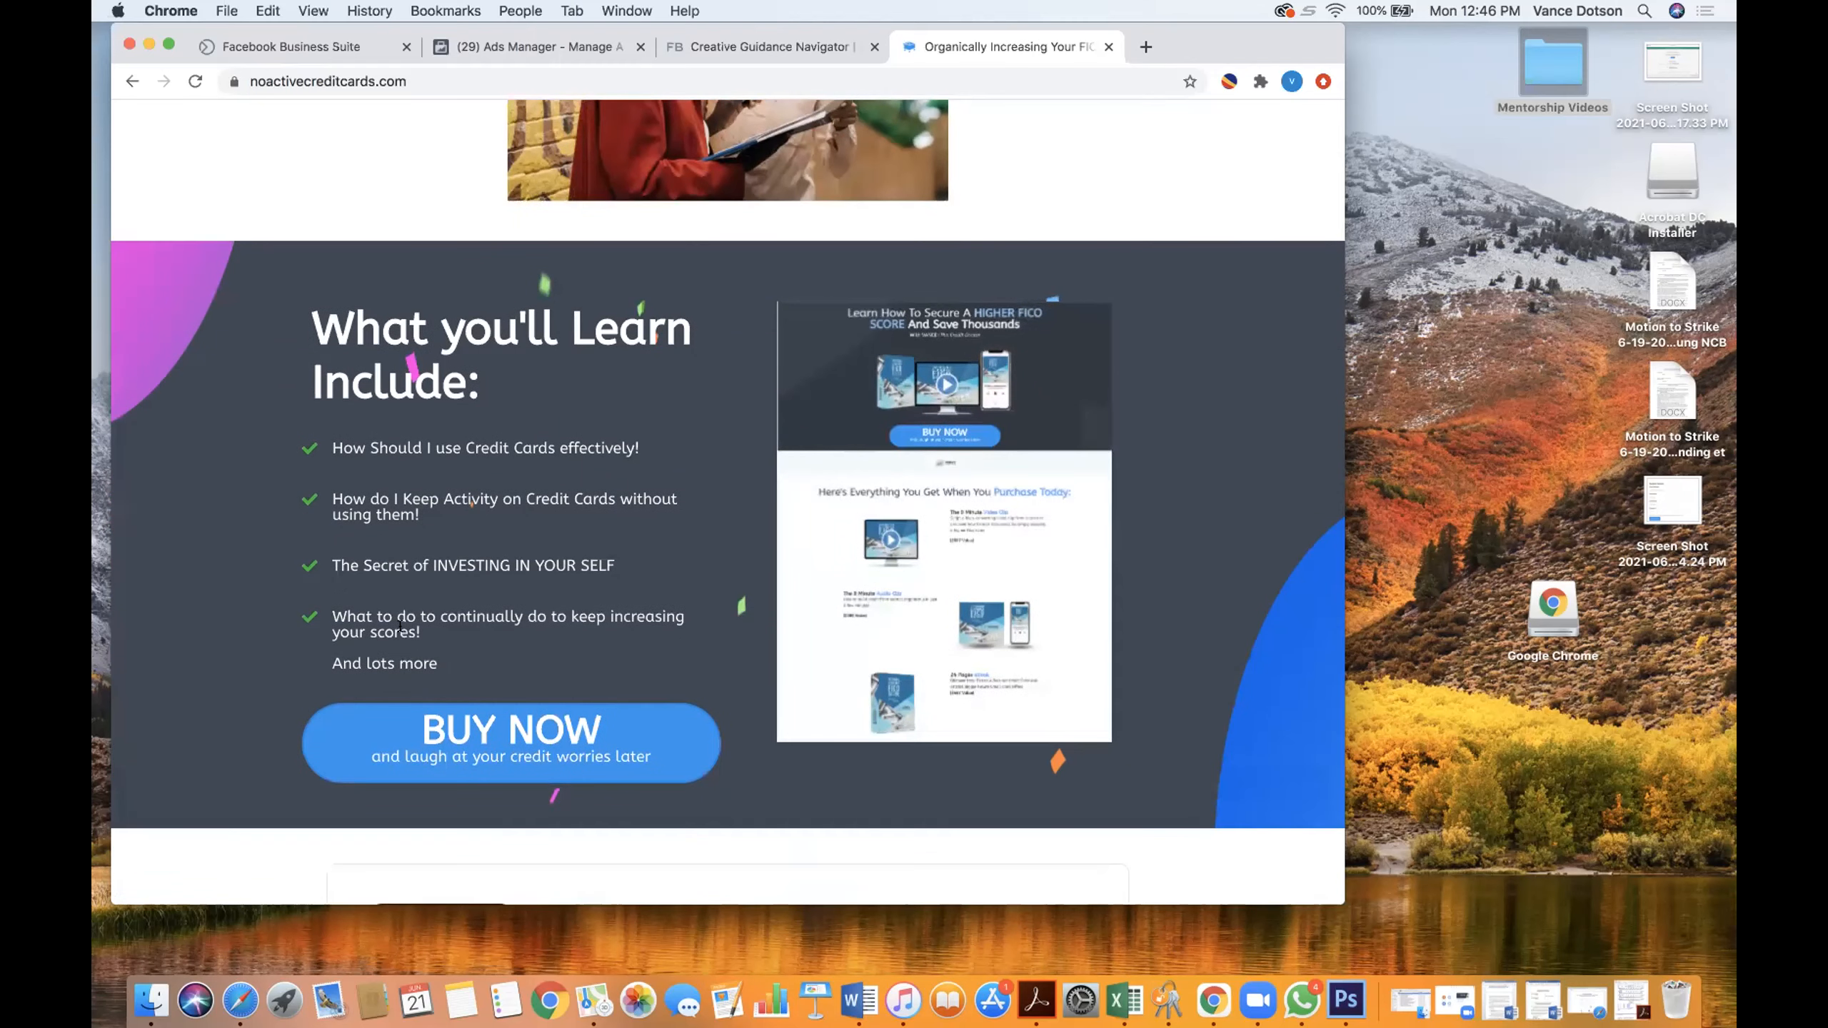
pyautogui.click(465, 744)
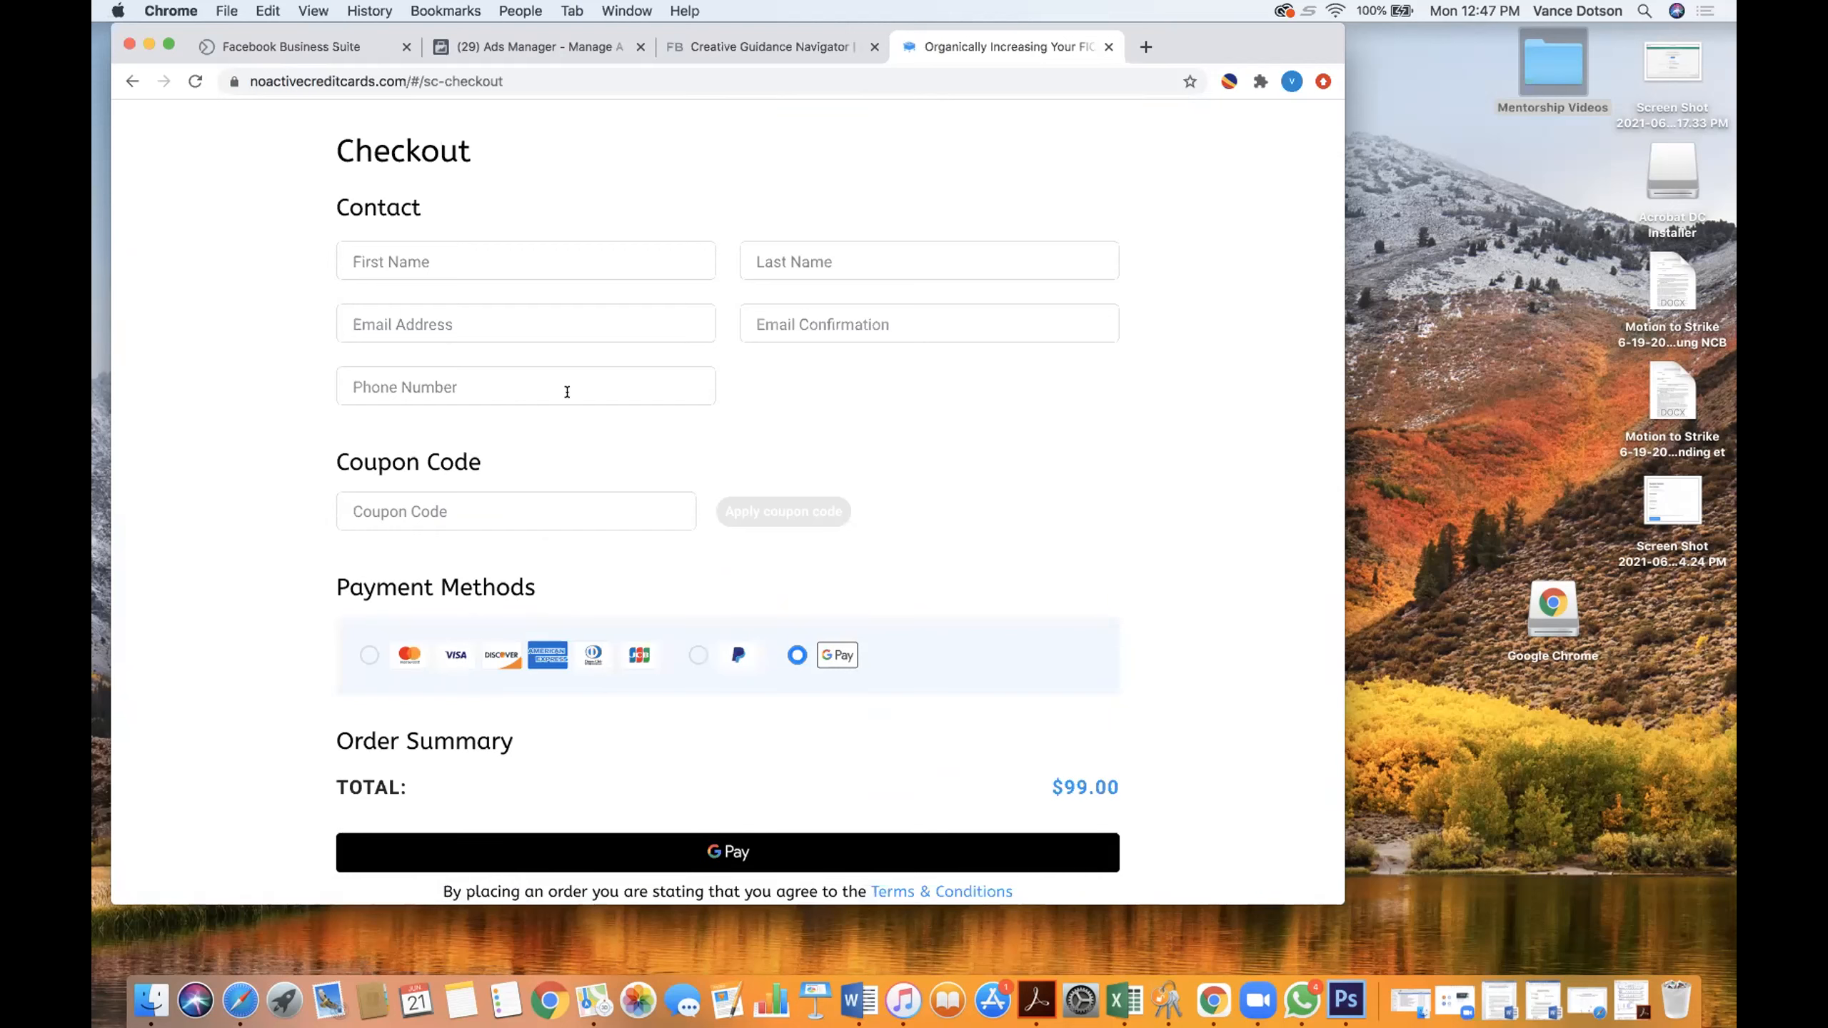
# - Return to Ads Manager, create a new campaign with the Conversions objective, and continue to its ad set's settings
pyautogui.click(518, 48)
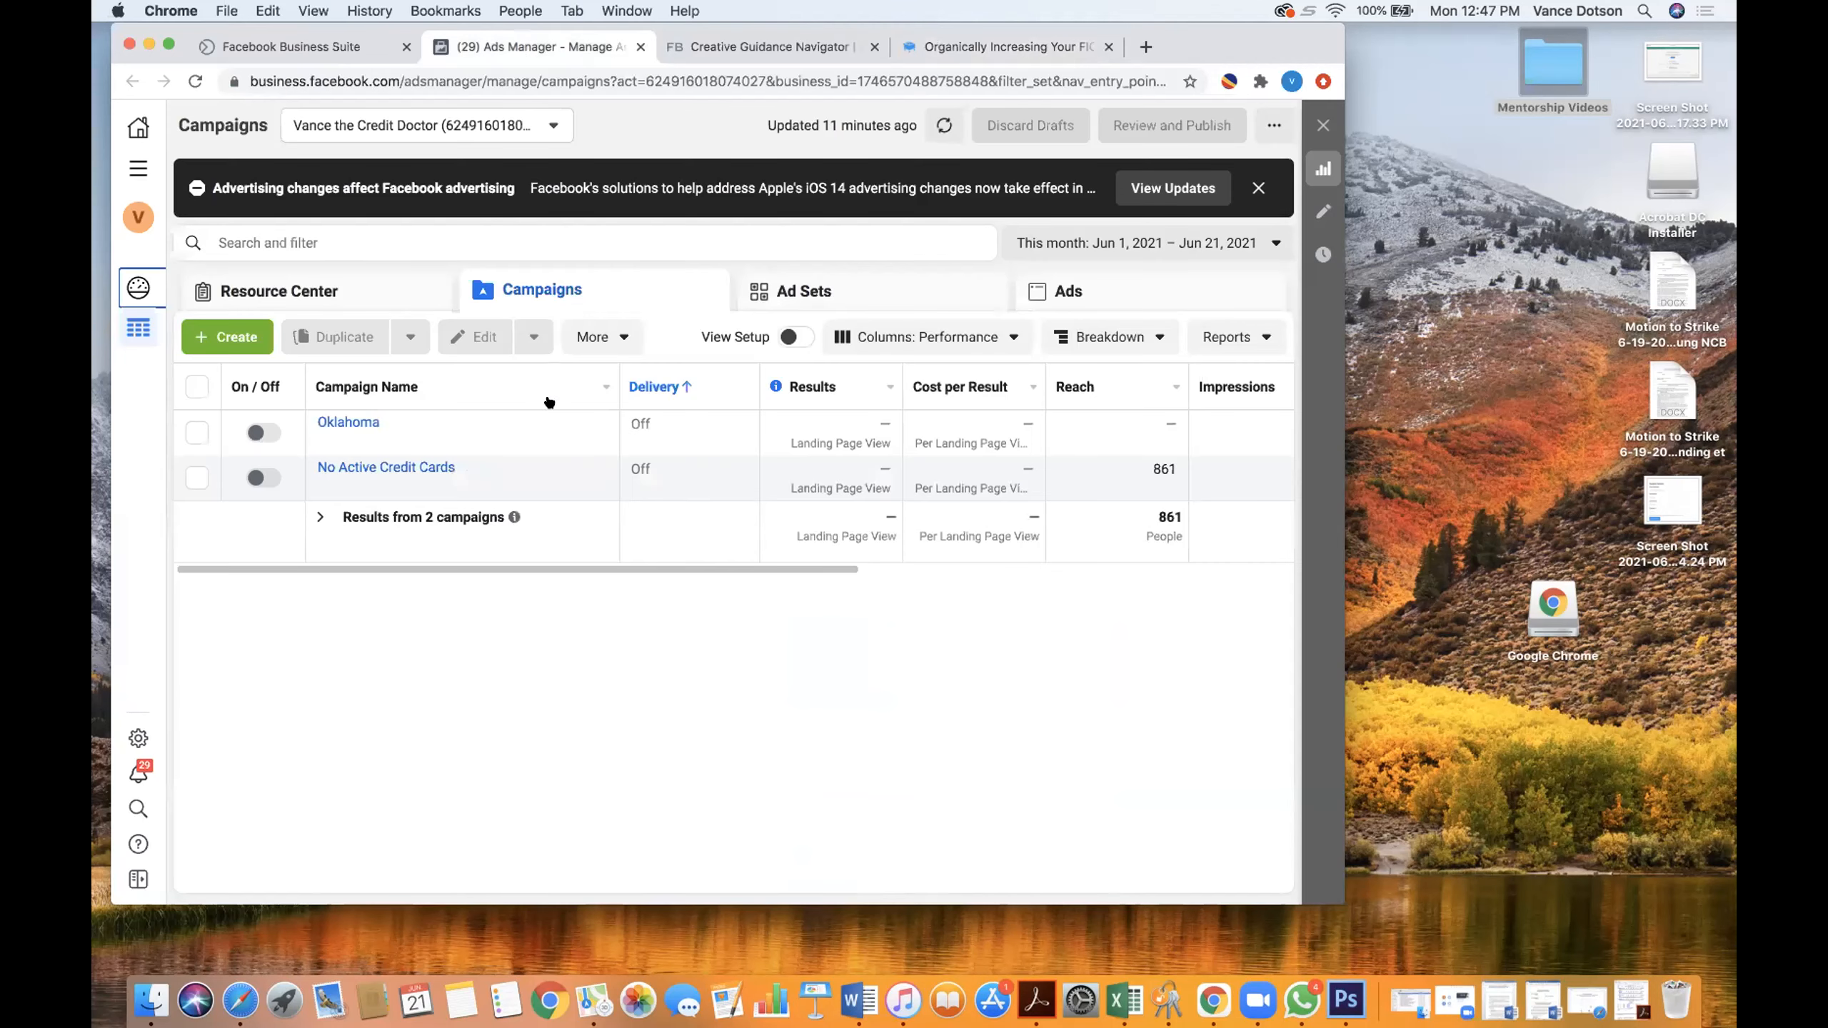
pyautogui.click(225, 335)
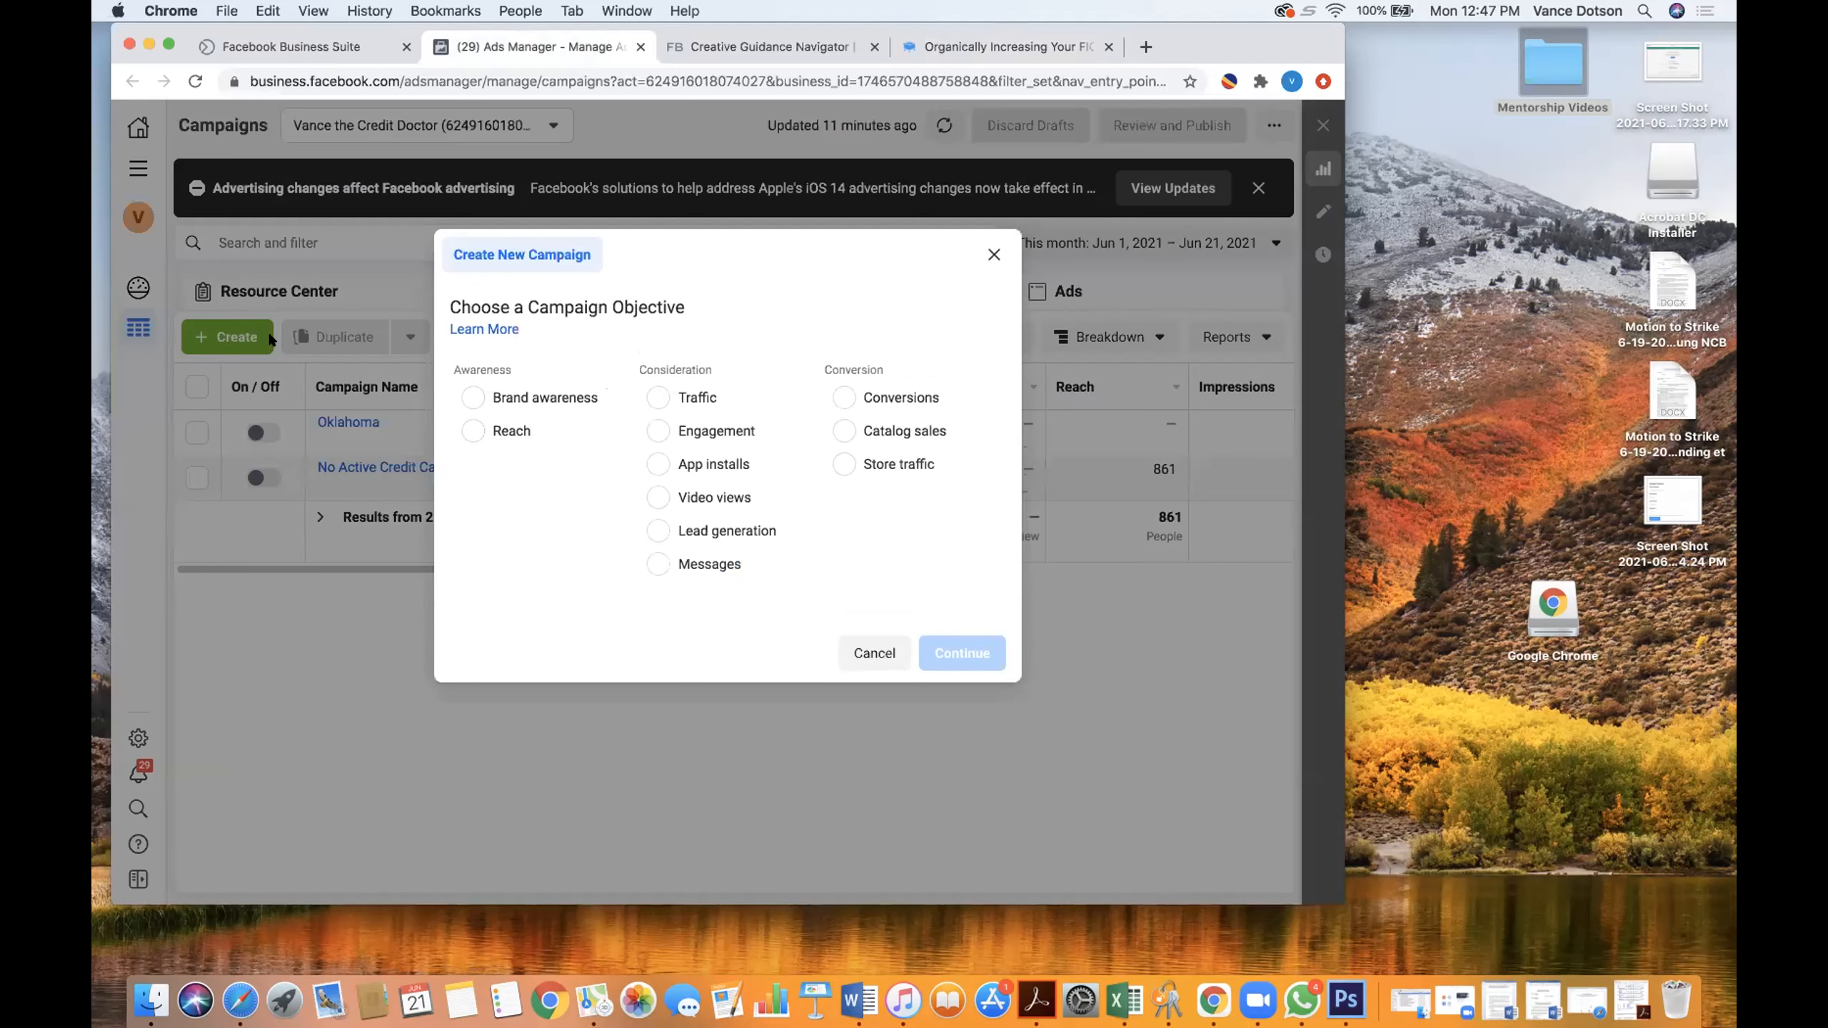
pyautogui.click(844, 396)
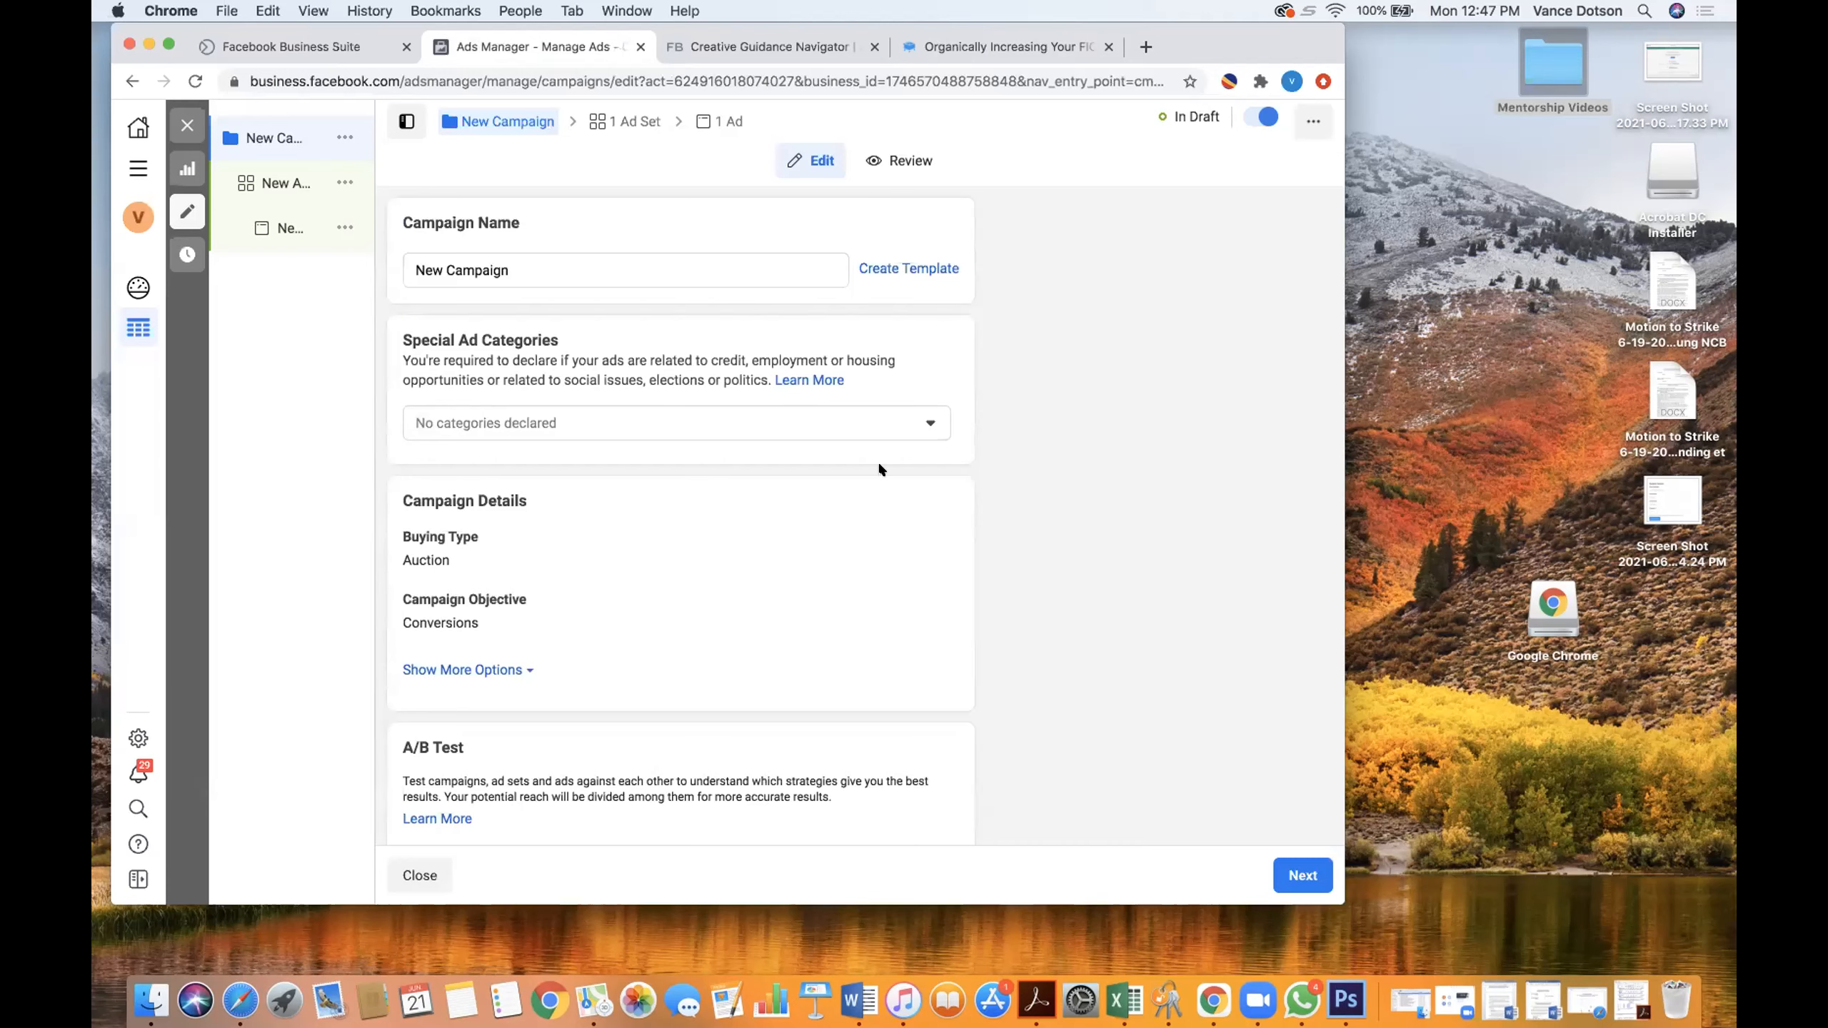
pyautogui.click(1311, 865)
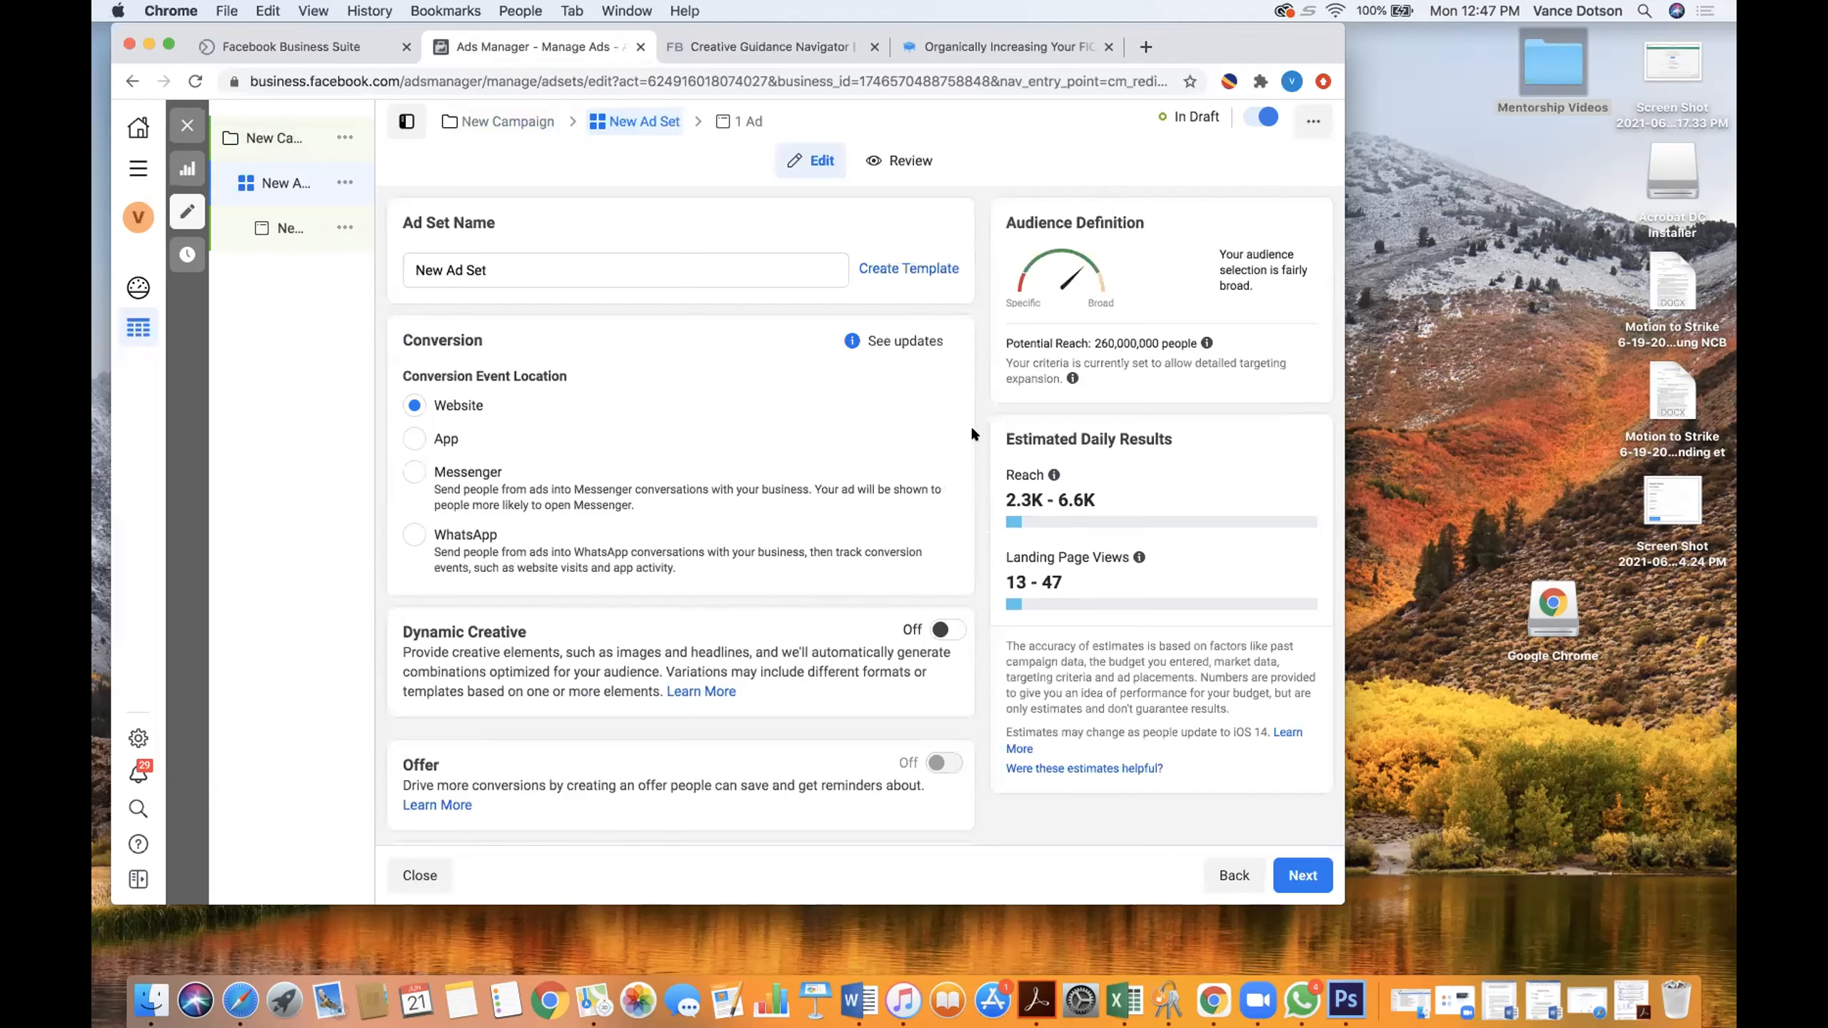
pyautogui.scroll(-1, 973, 431)
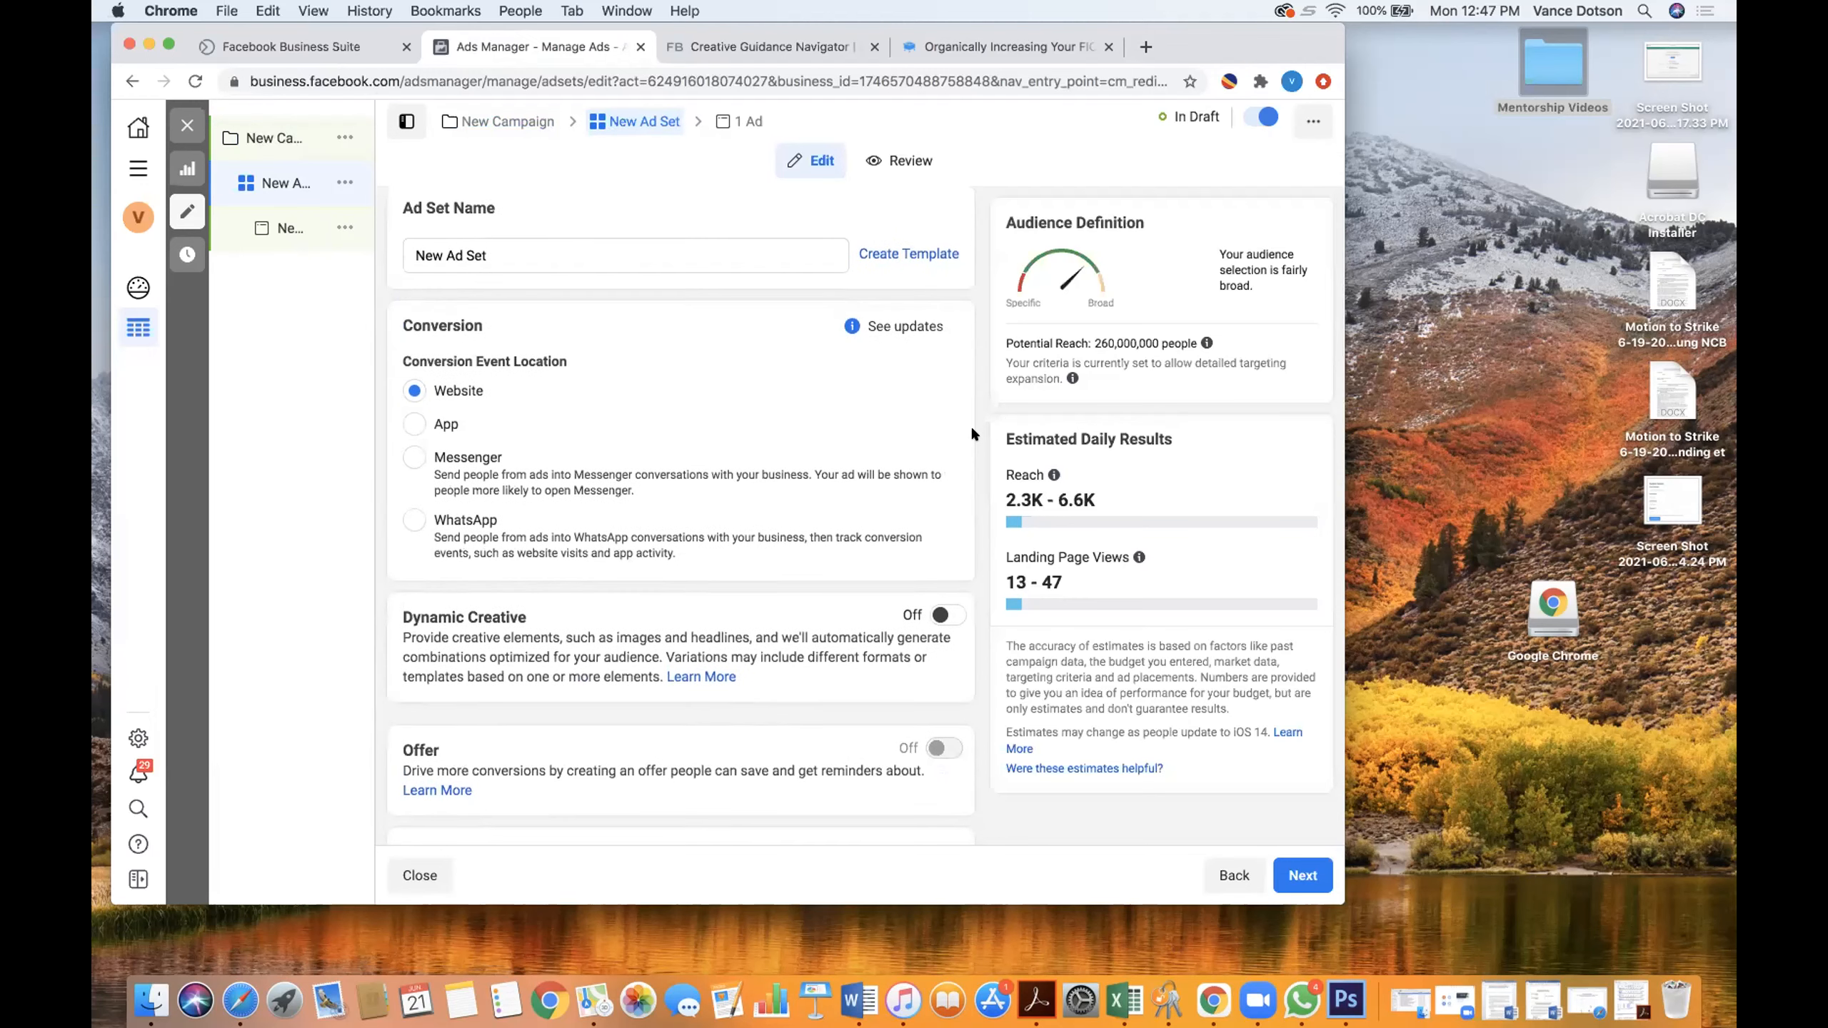
pyautogui.scroll(-1, 972, 432)
pyautogui.scroll(-10, 972, 432)
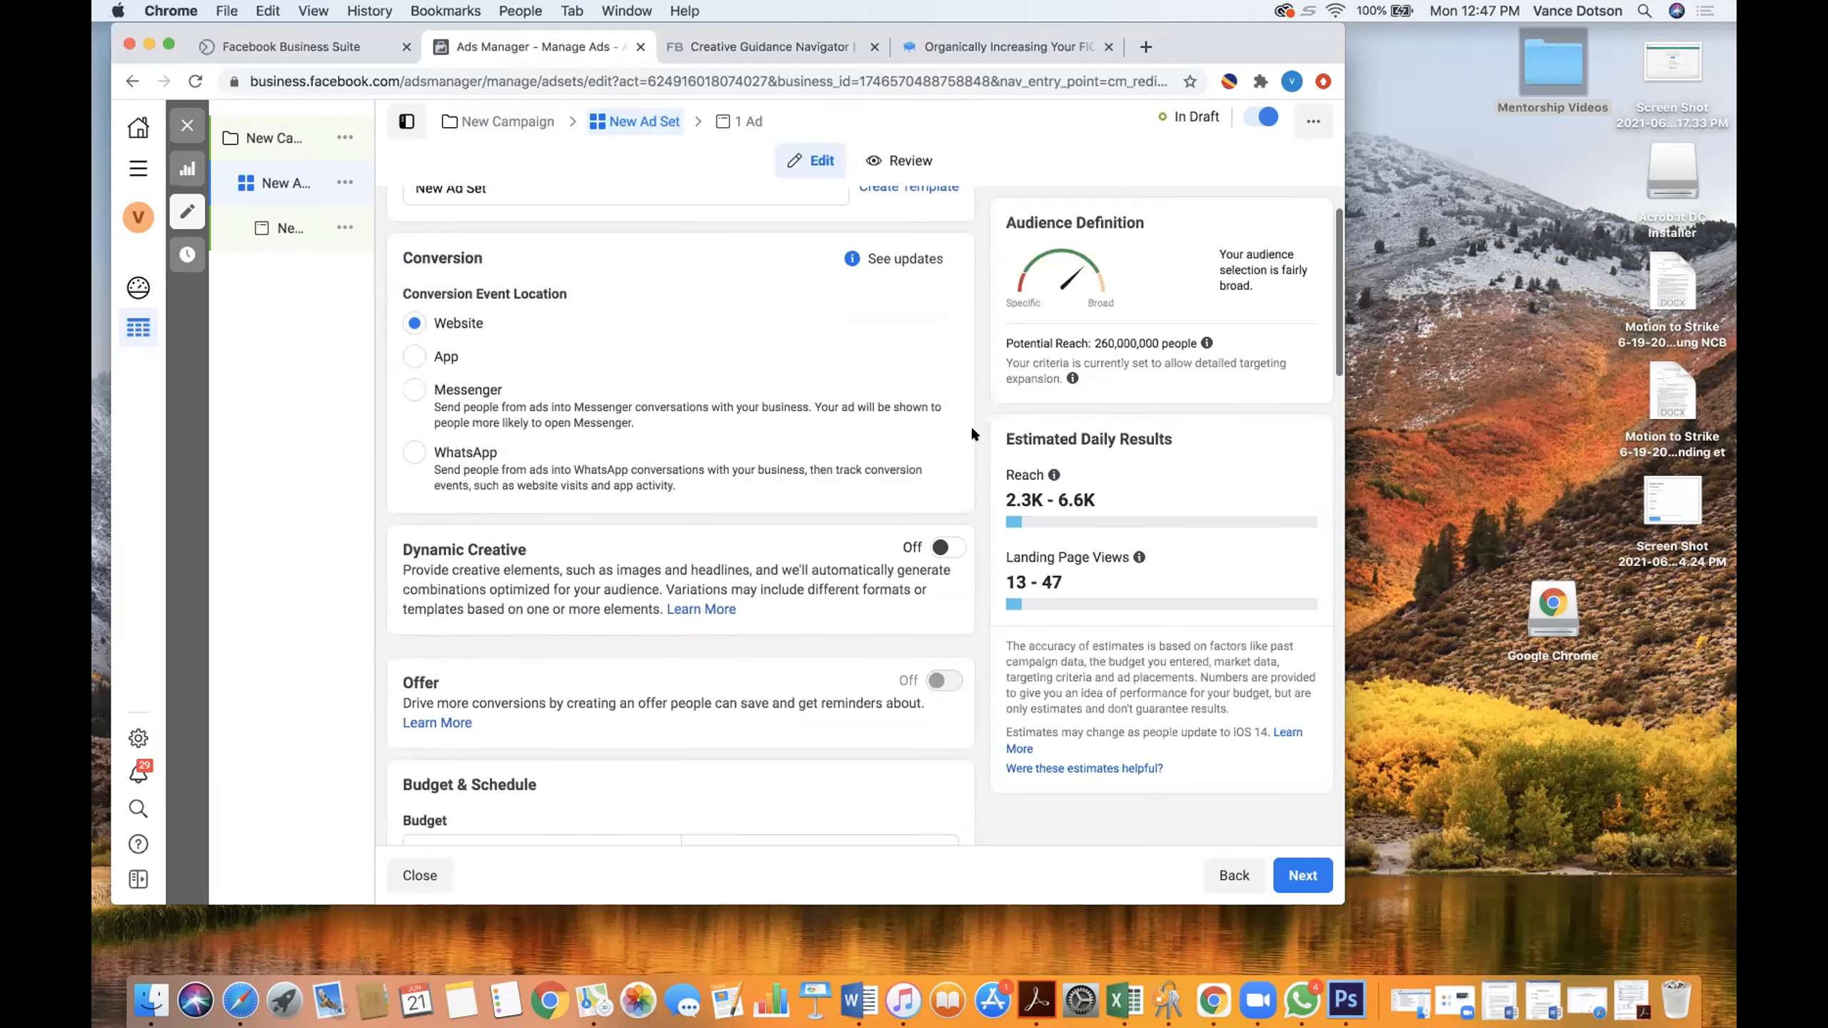
pyautogui.scroll(-1, 972, 430)
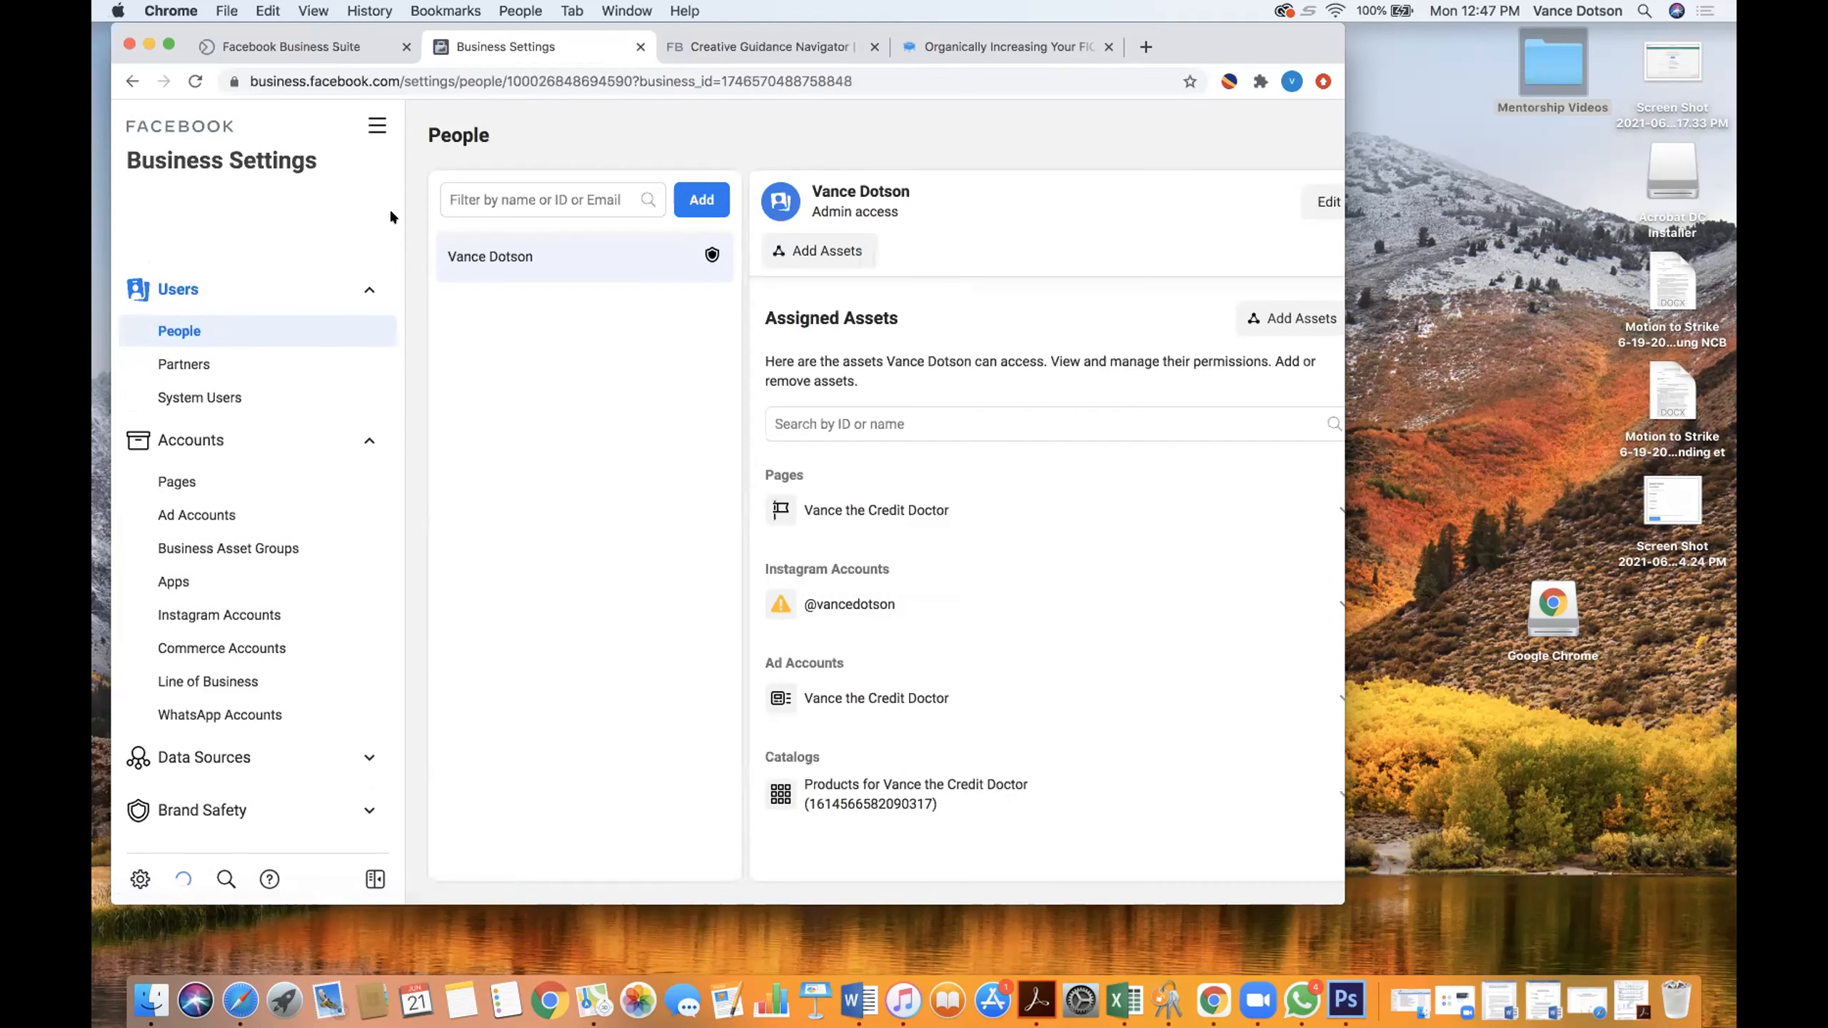
# - Open the business's pixel in Business Settings and examine its connected assets and the assets available to add
pyautogui.click(284, 758)
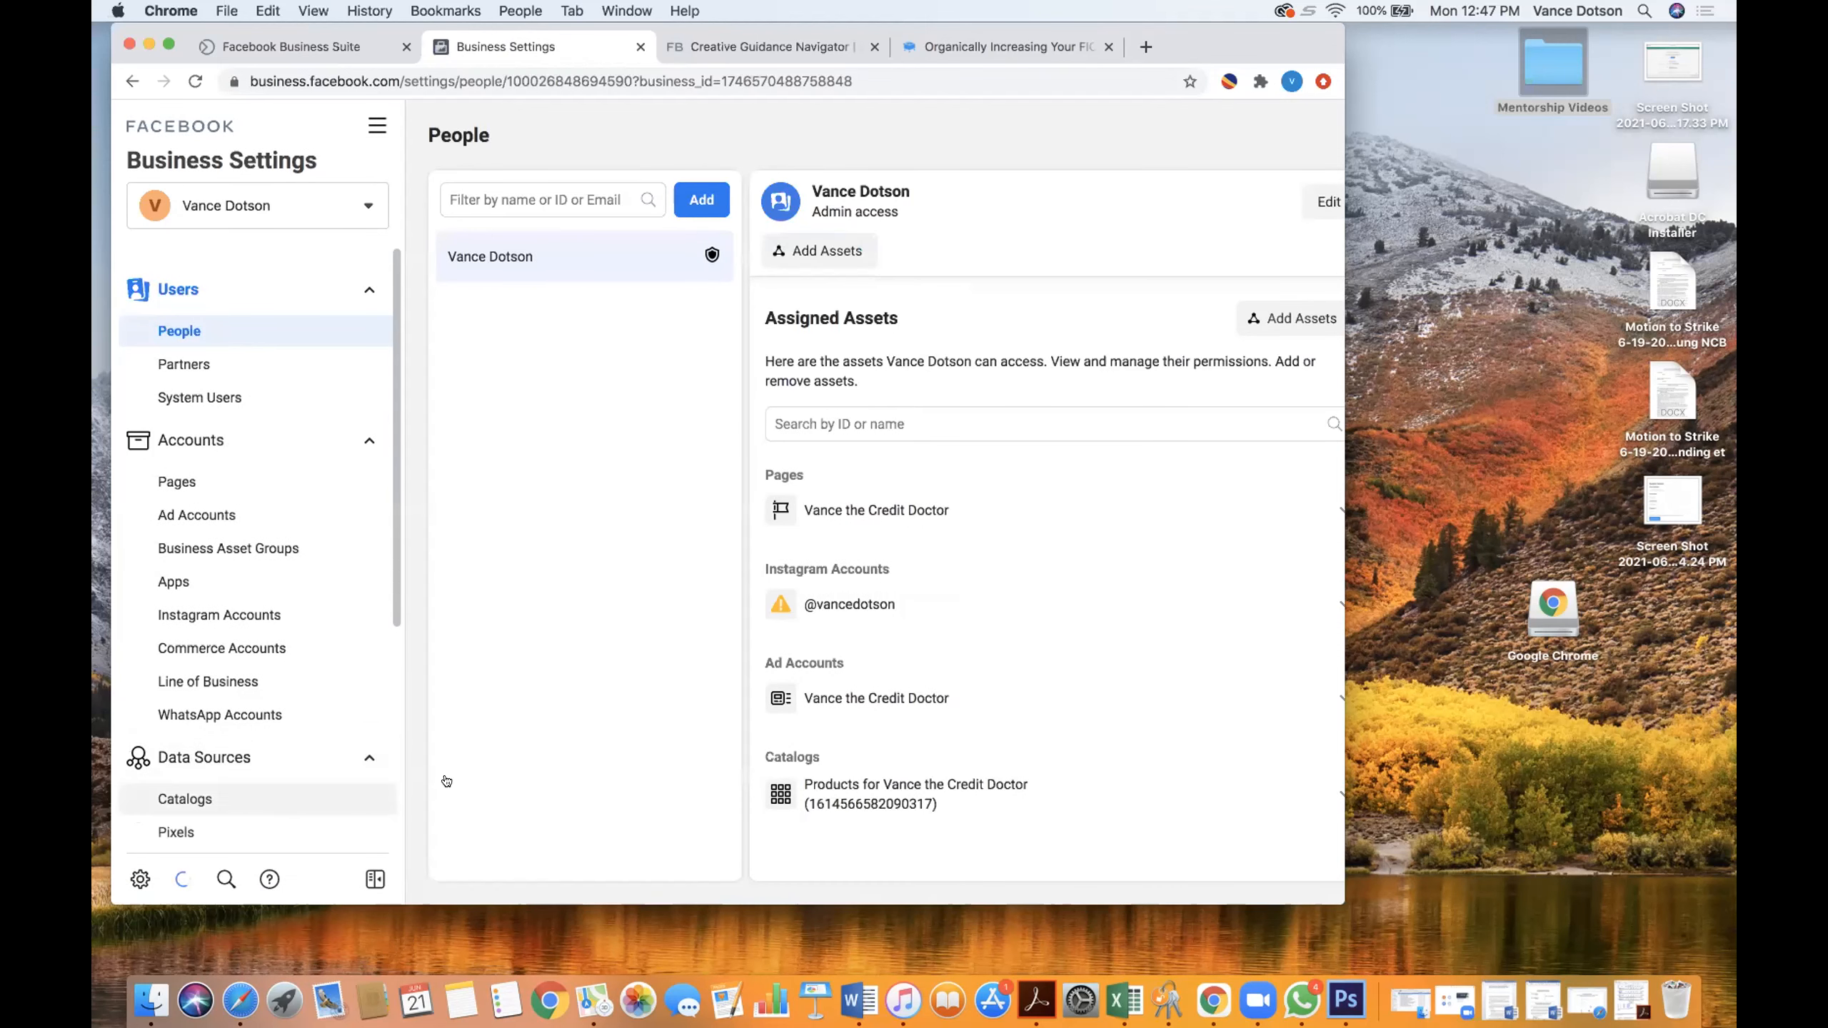
pyautogui.click(176, 832)
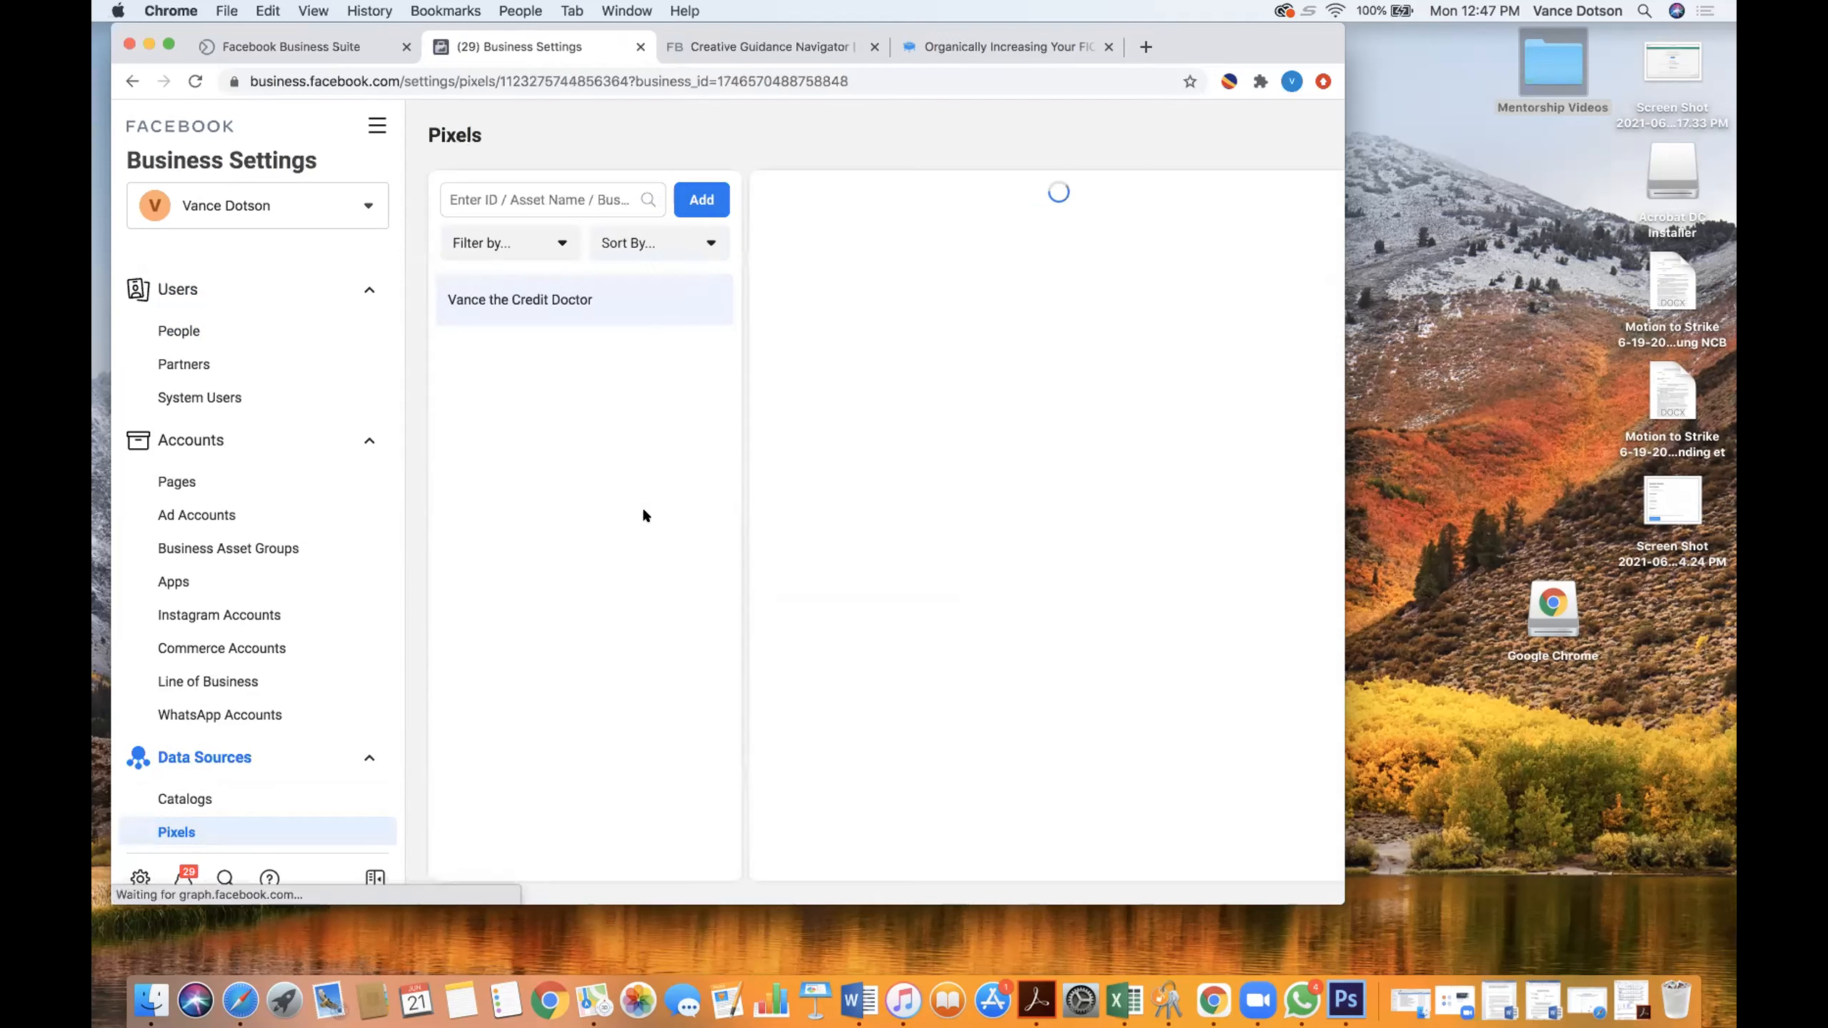
pyautogui.click(995, 293)
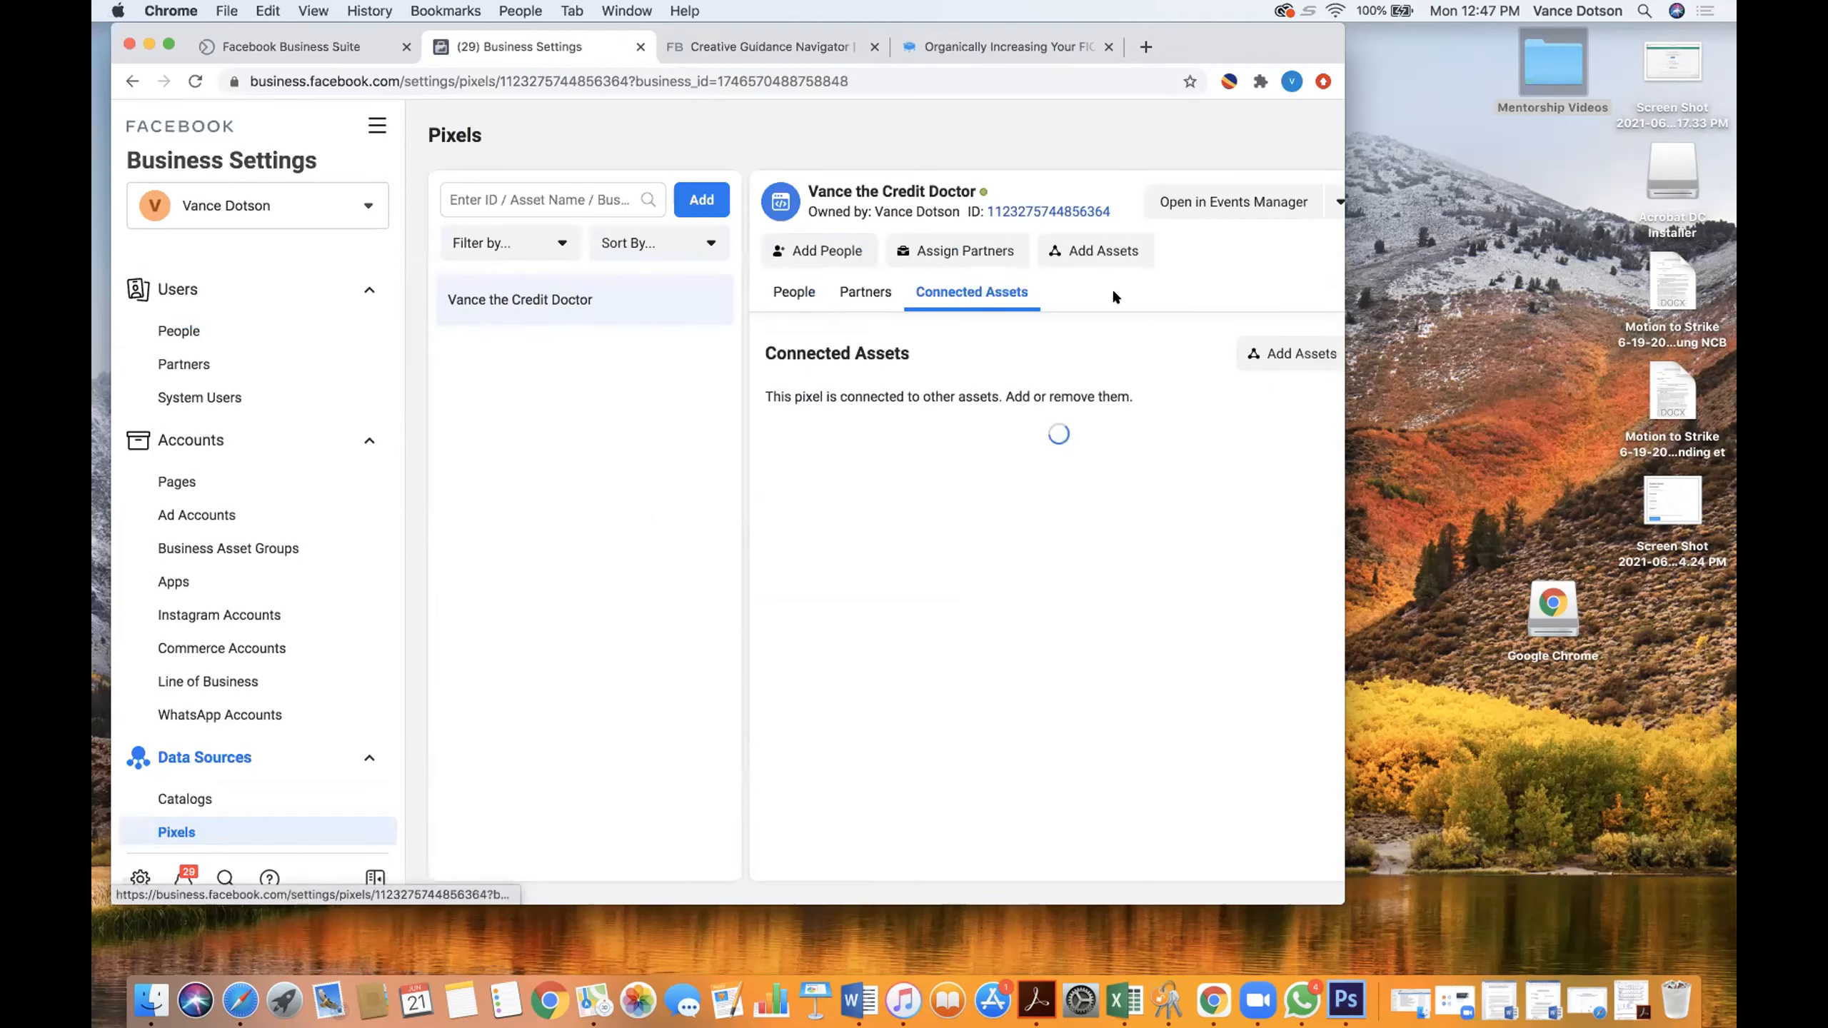
pyautogui.click(1097, 250)
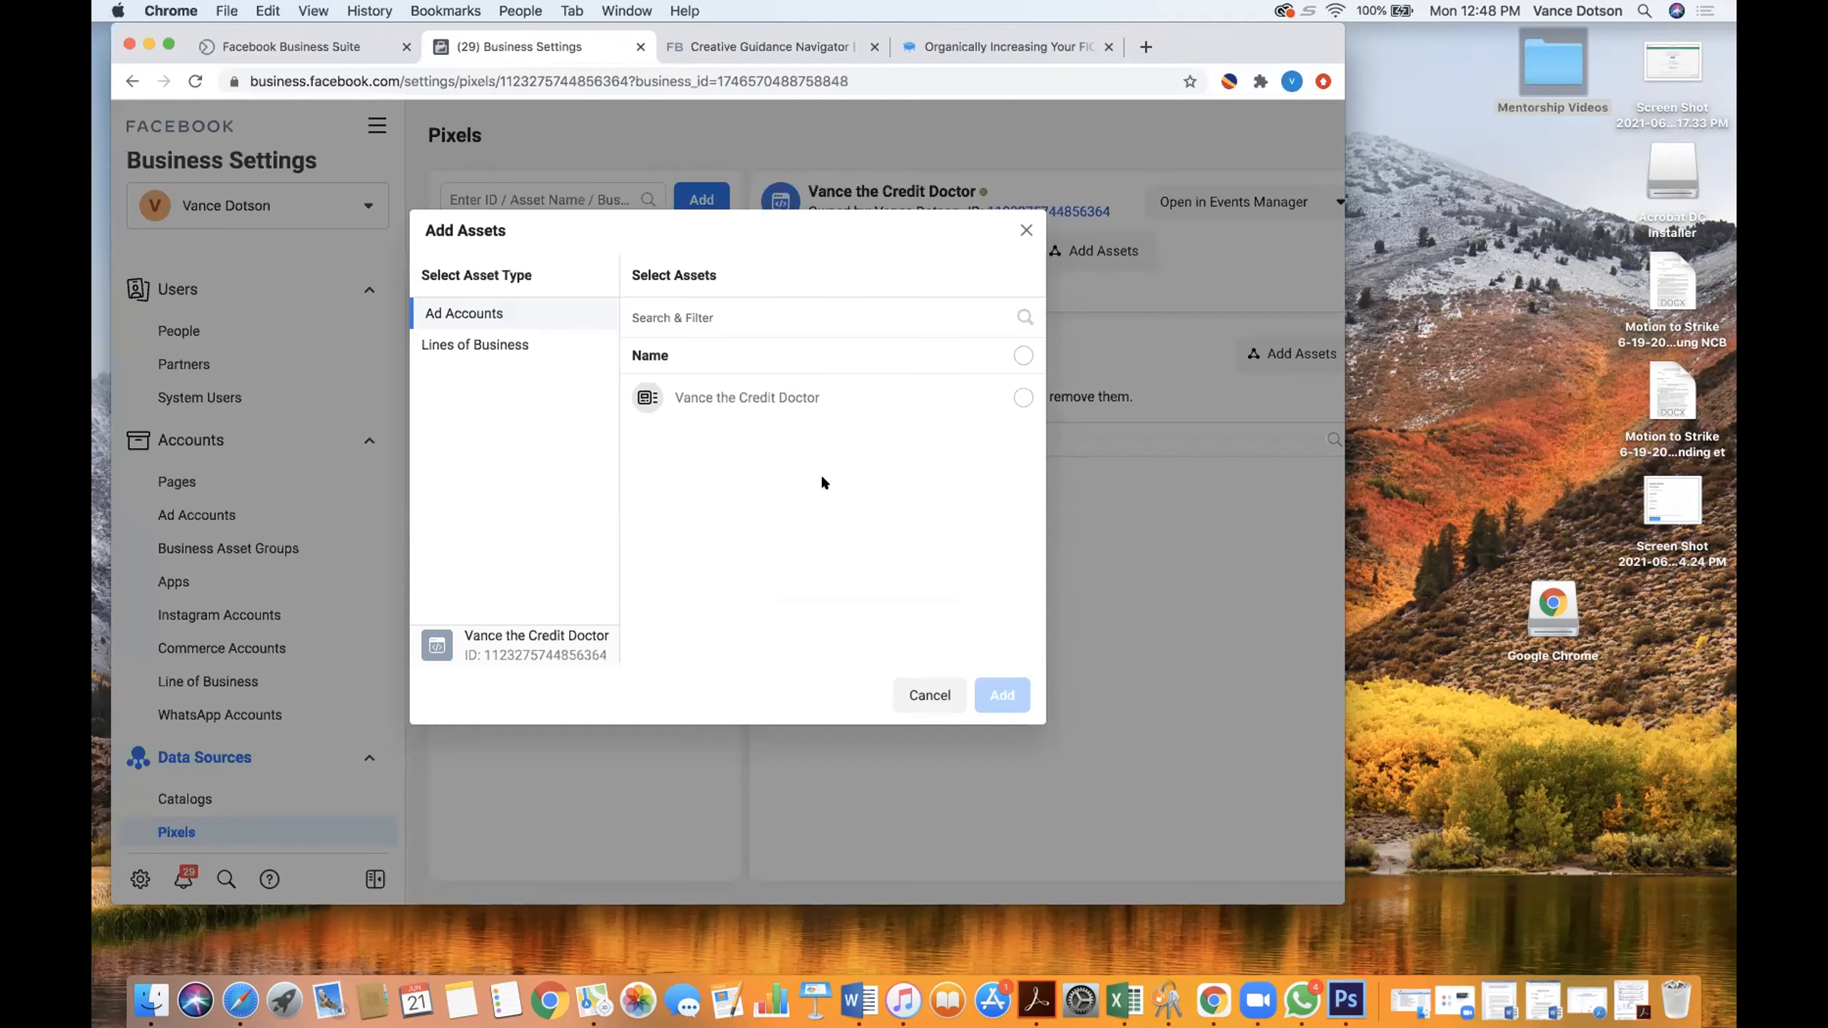
pyautogui.click(1025, 230)
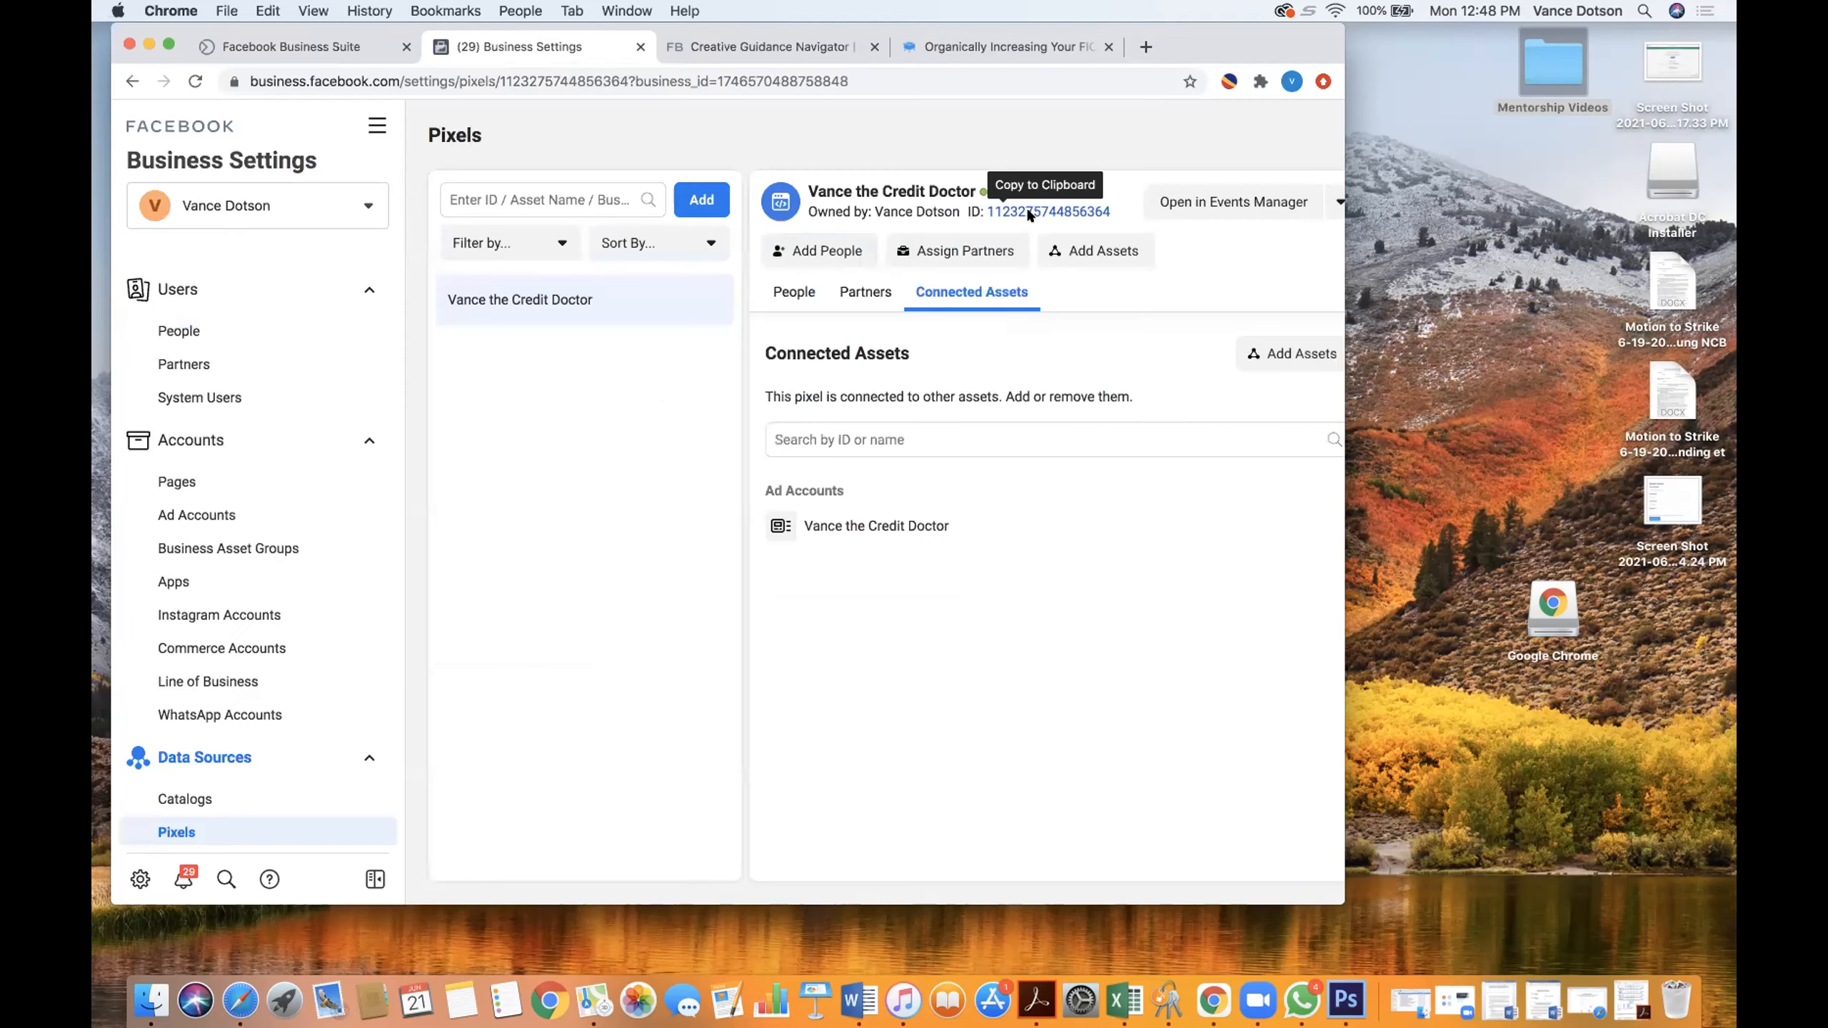
pyautogui.click(994, 520)
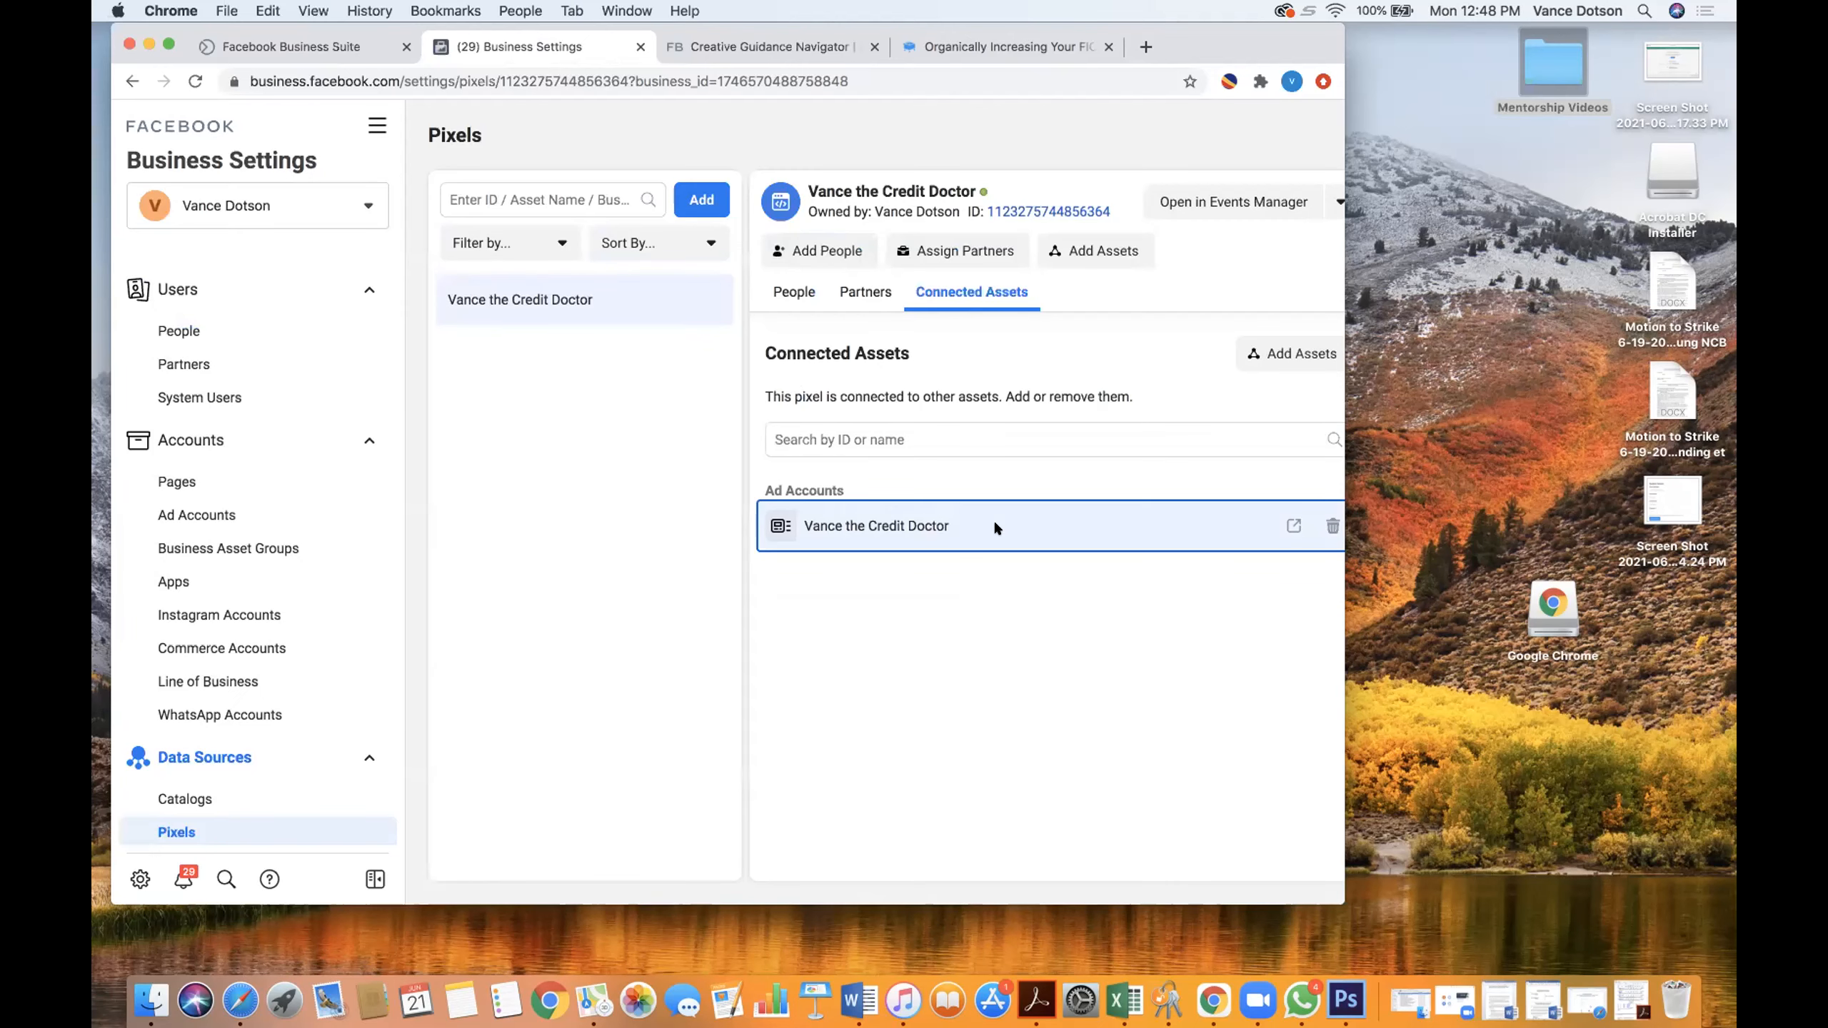
# - Assign the listed person to the pixel with full control through the Manage Pixel permission
pyautogui.click(865, 291)
pyautogui.click(793, 291)
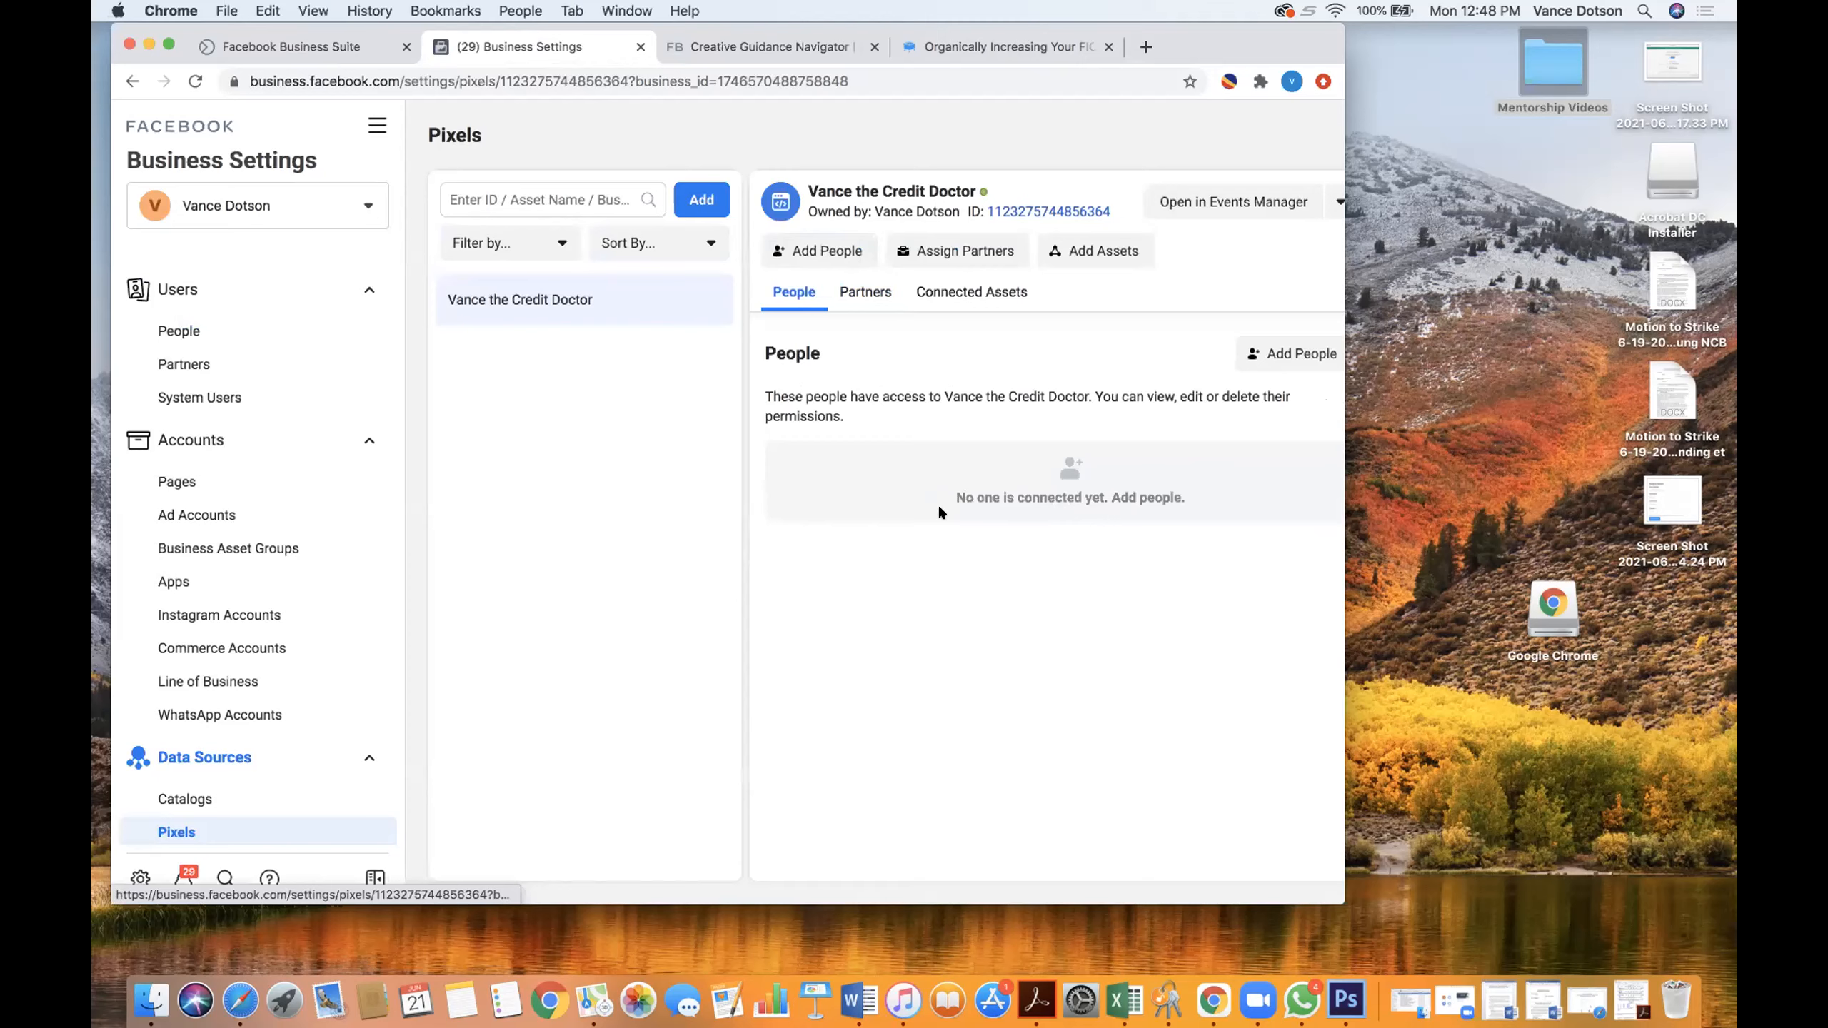
pyautogui.click(1271, 347)
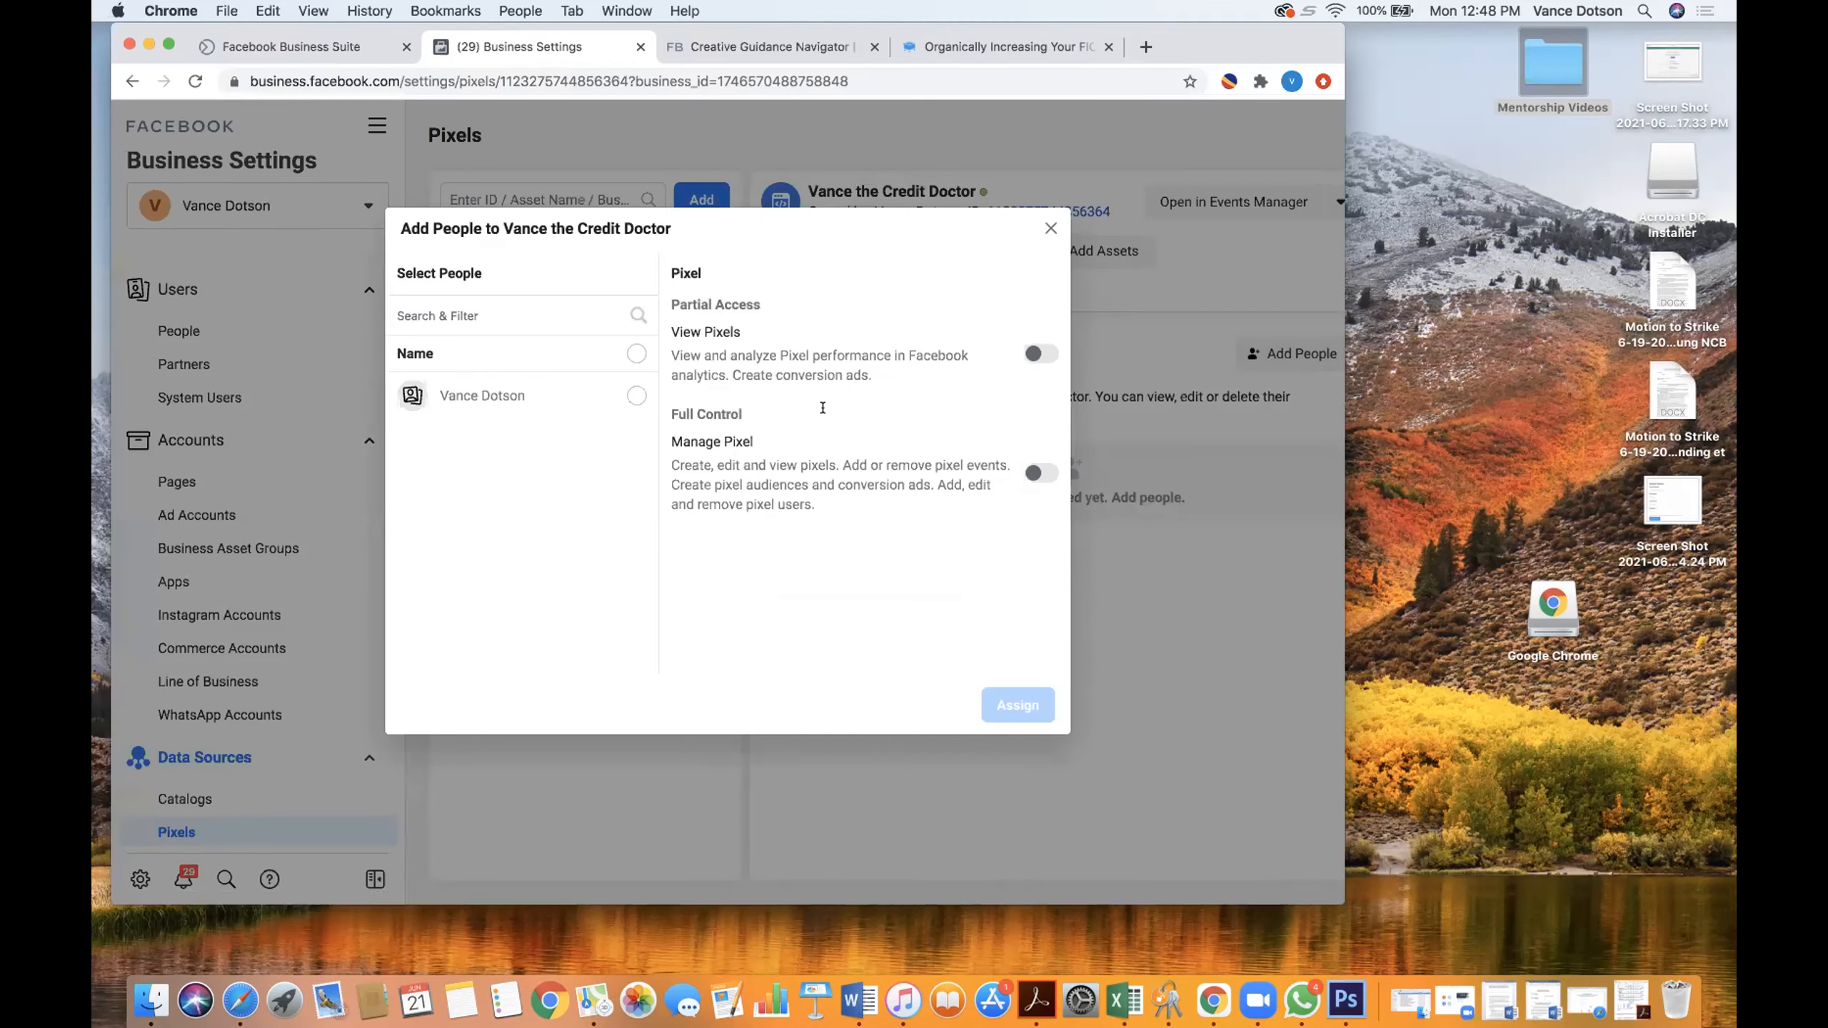
pyautogui.click(597, 398)
pyautogui.click(1040, 473)
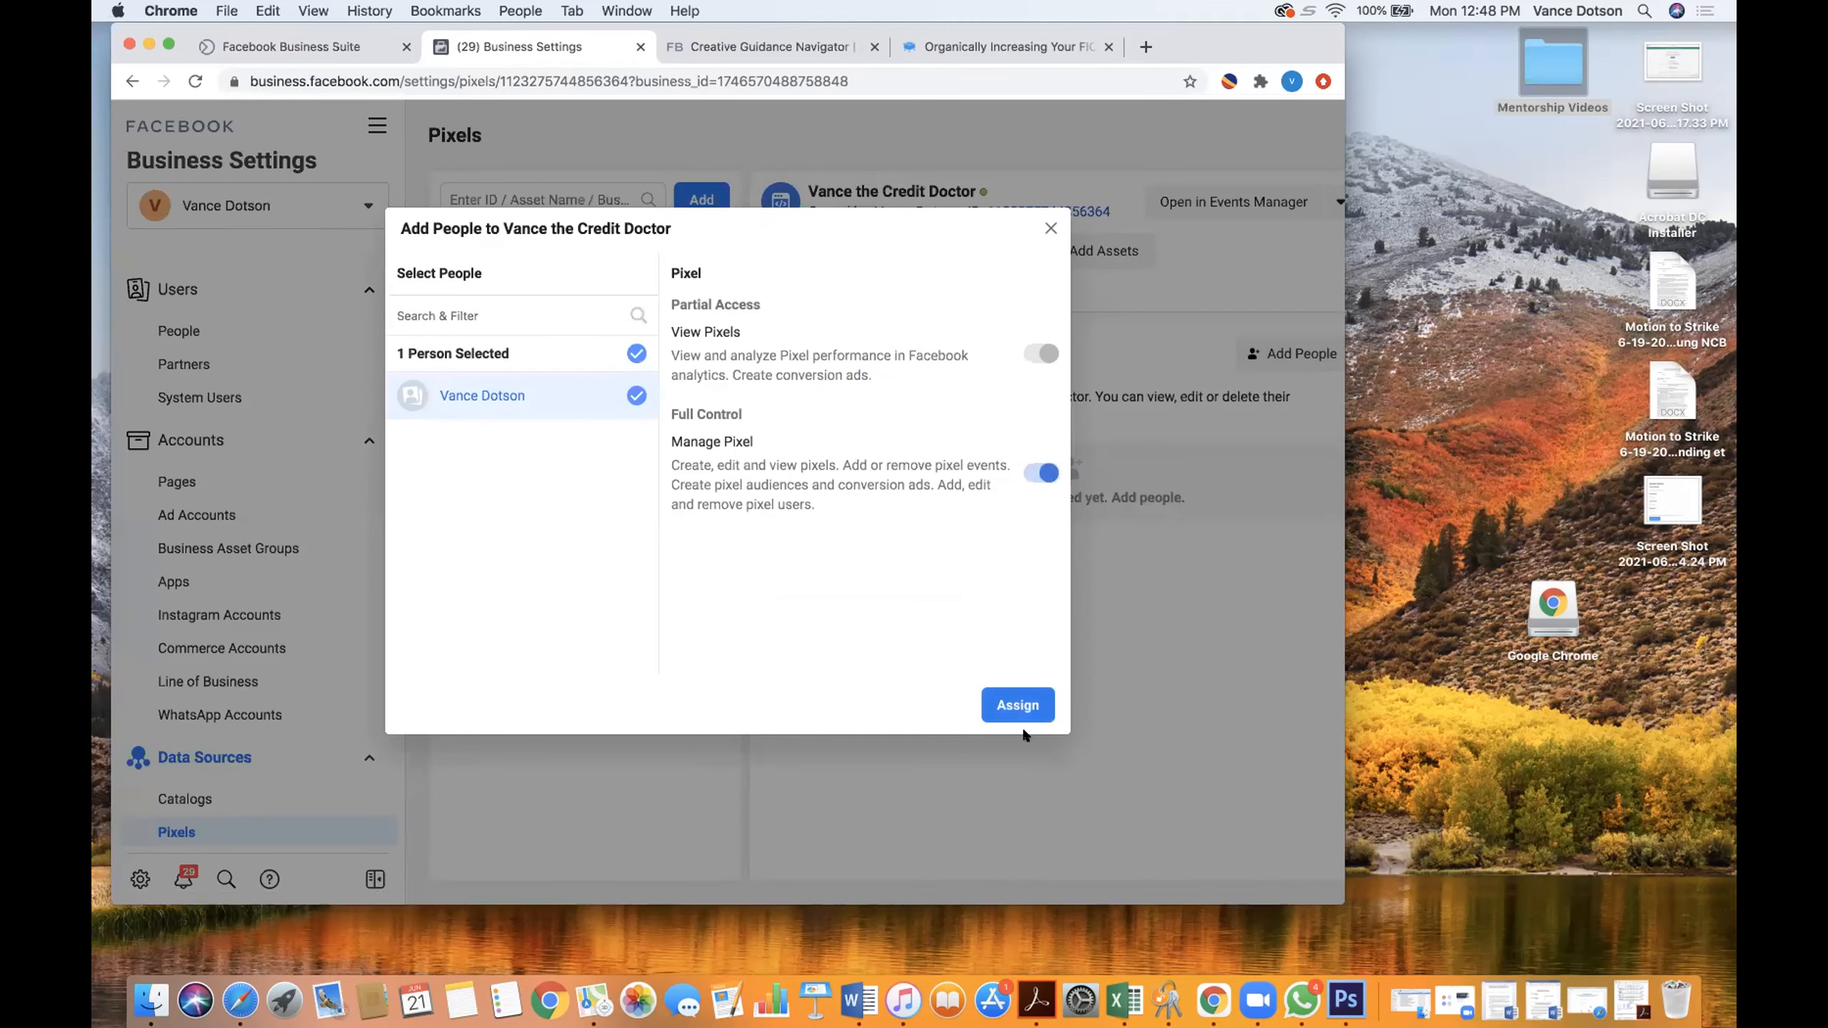
pyautogui.click(1018, 707)
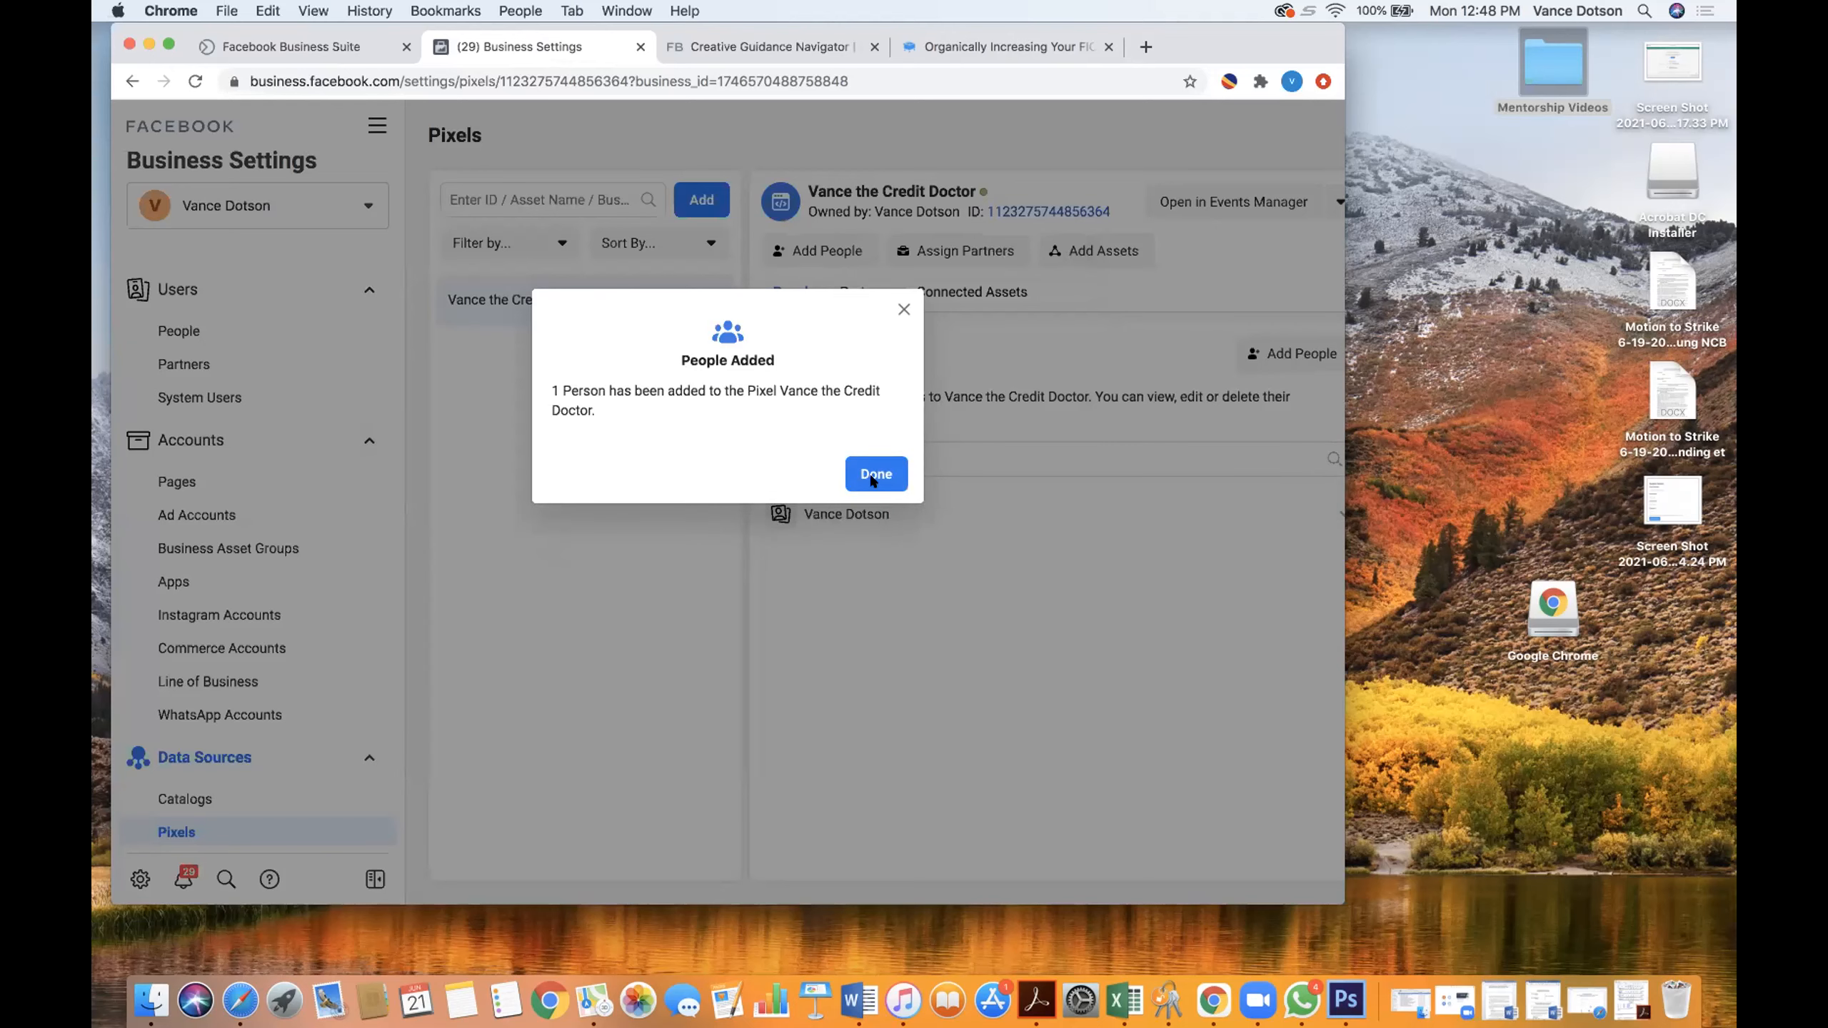
pyautogui.click(874, 476)
# - Open the pixel in Events Manager and the business's ad account in Ads Manager, each from Business Settings
pyautogui.click(1288, 202)
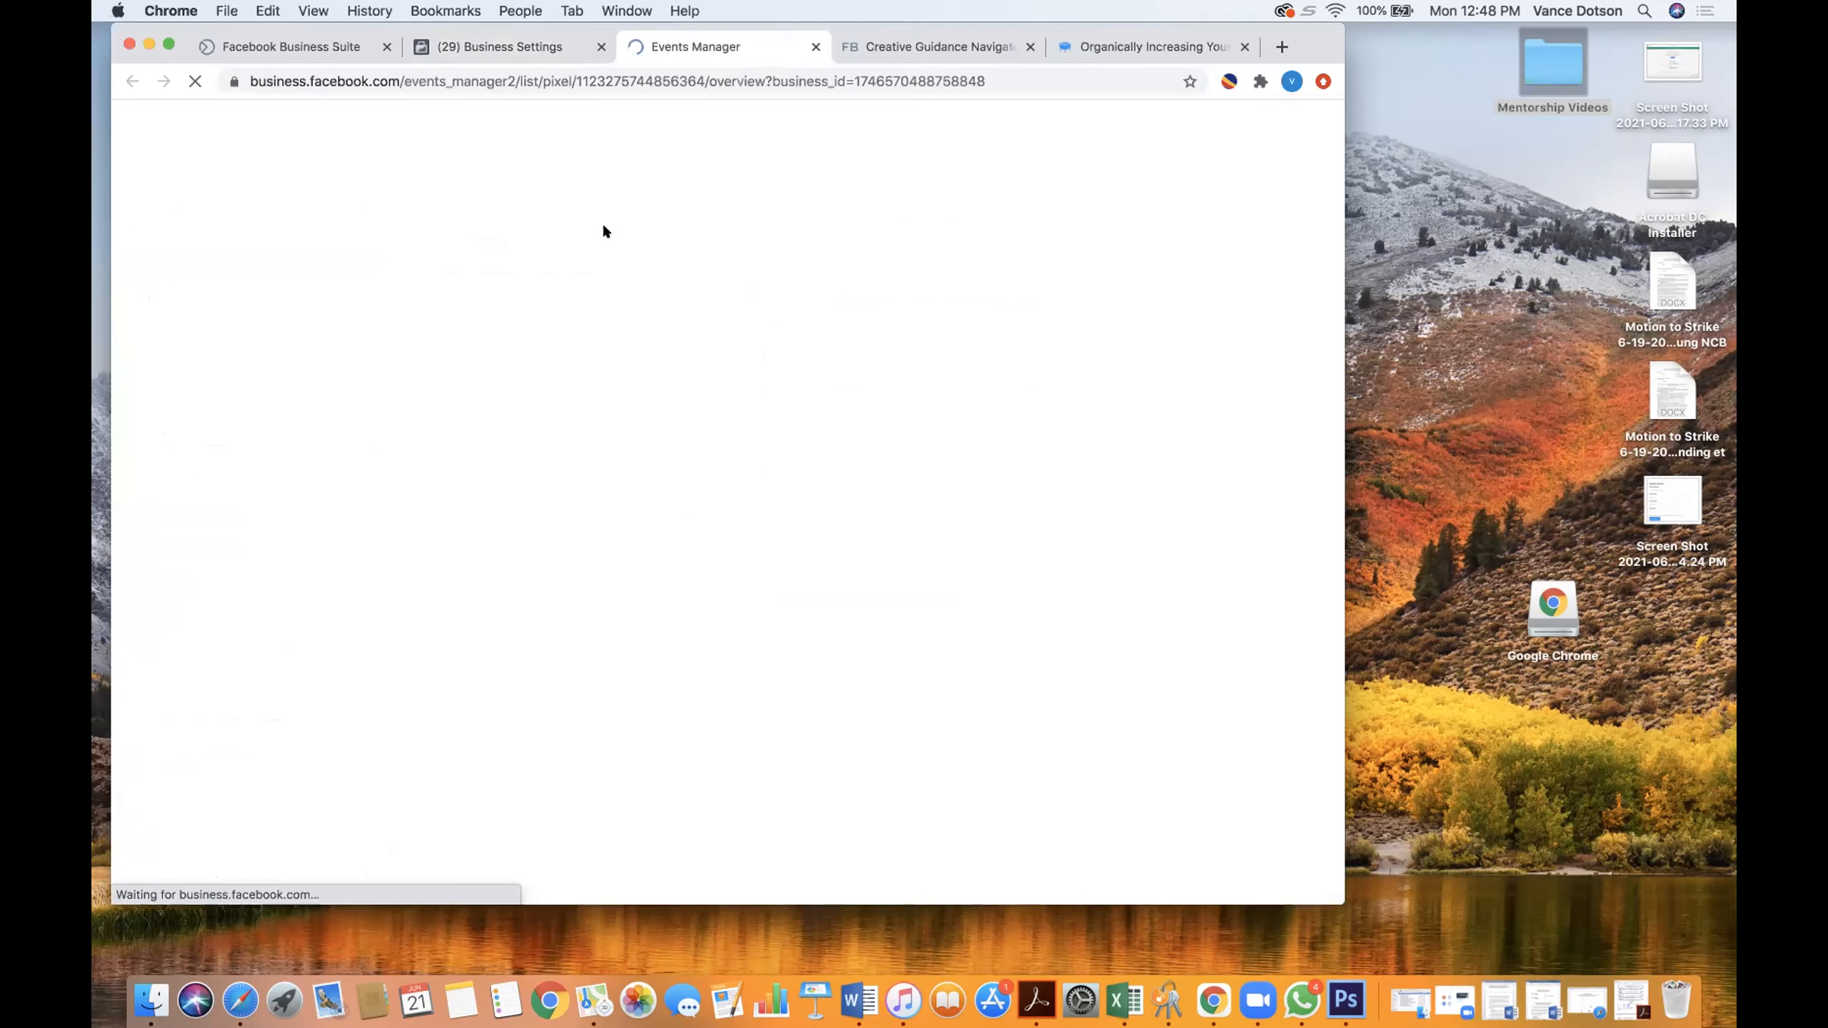
pyautogui.click(489, 48)
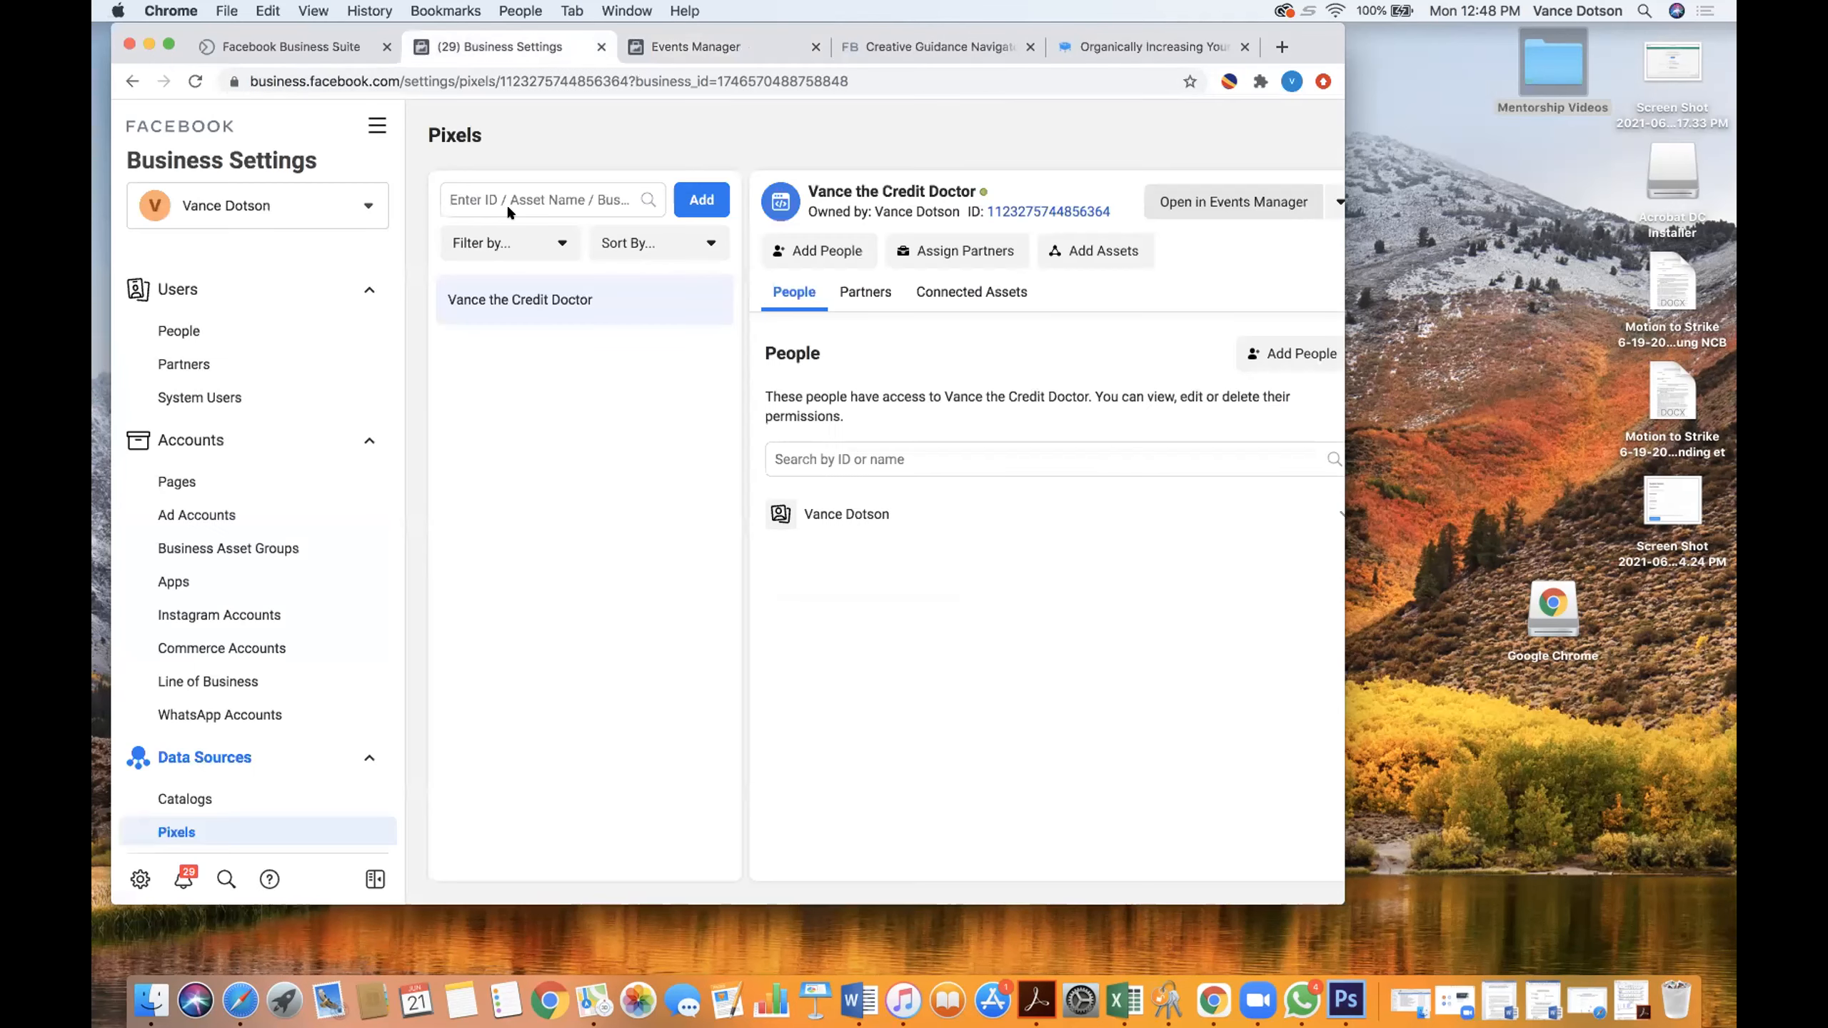
pyautogui.click(209, 516)
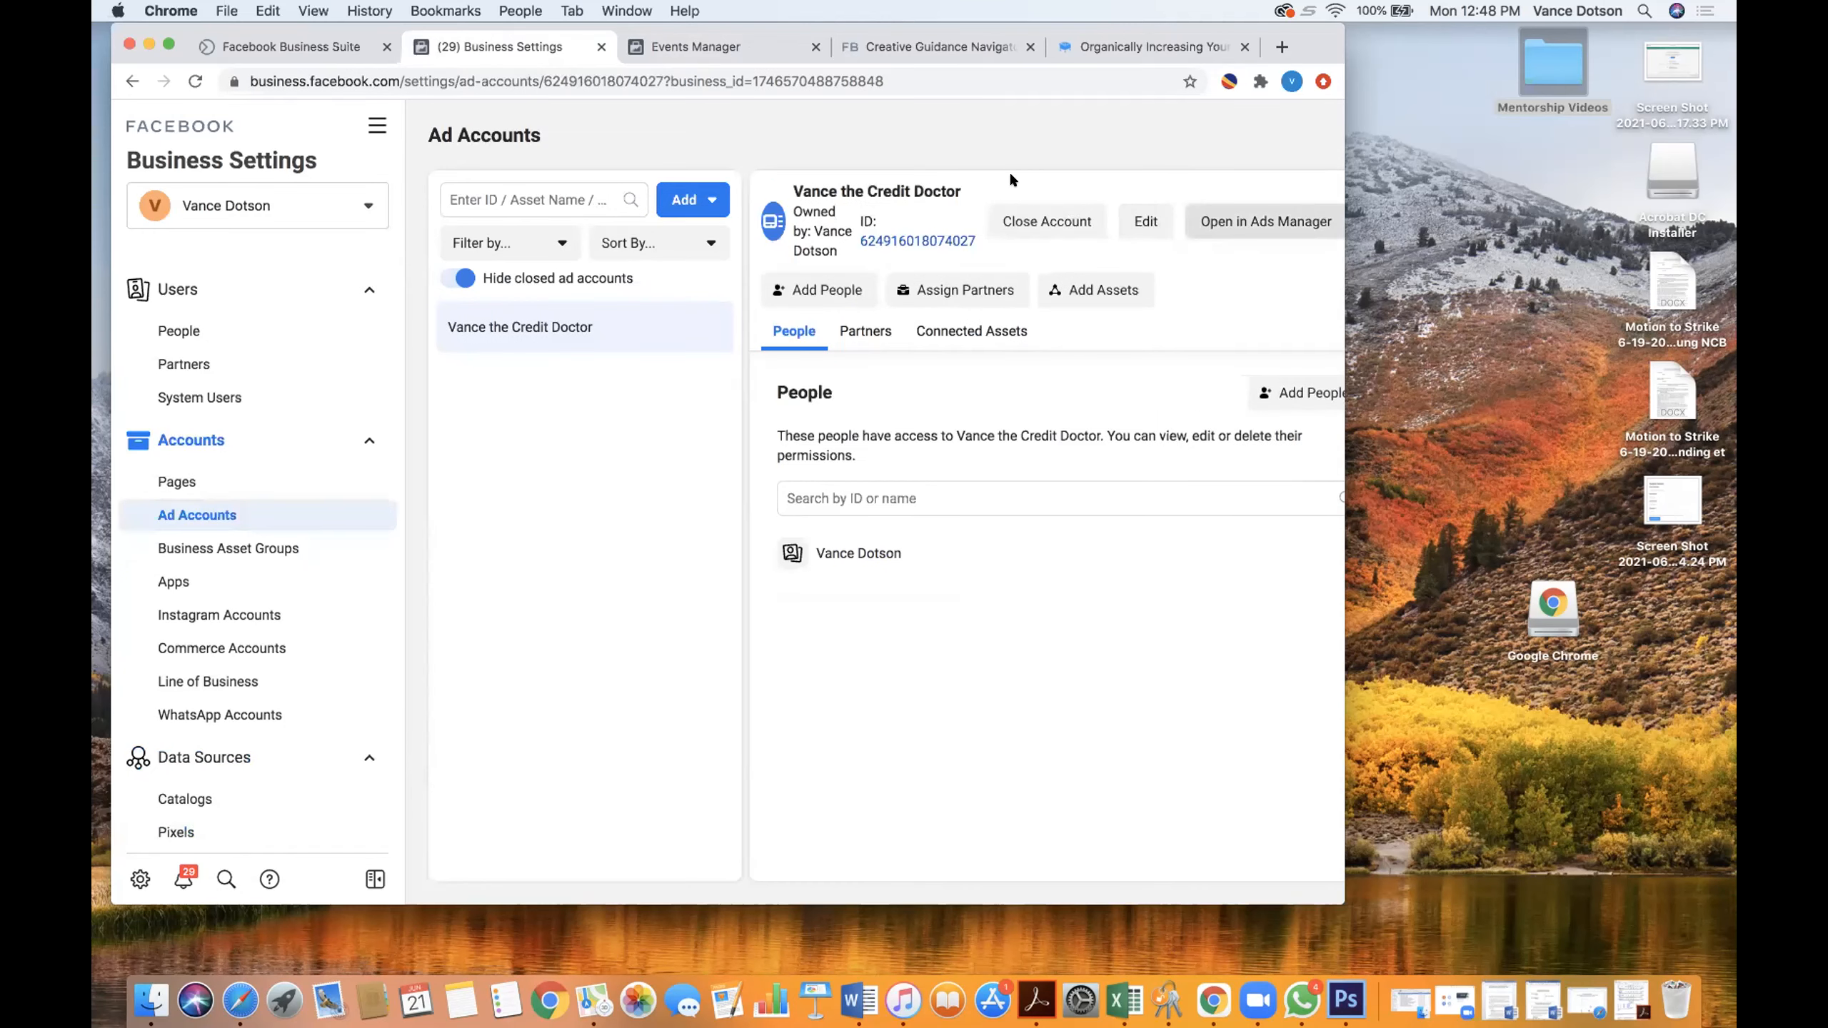
pyautogui.click(1265, 222)
# - Return to the pixel's overview in Events Manager and open the review of its limited conversion events
pyautogui.hotkey('ctrl', 'Tab')
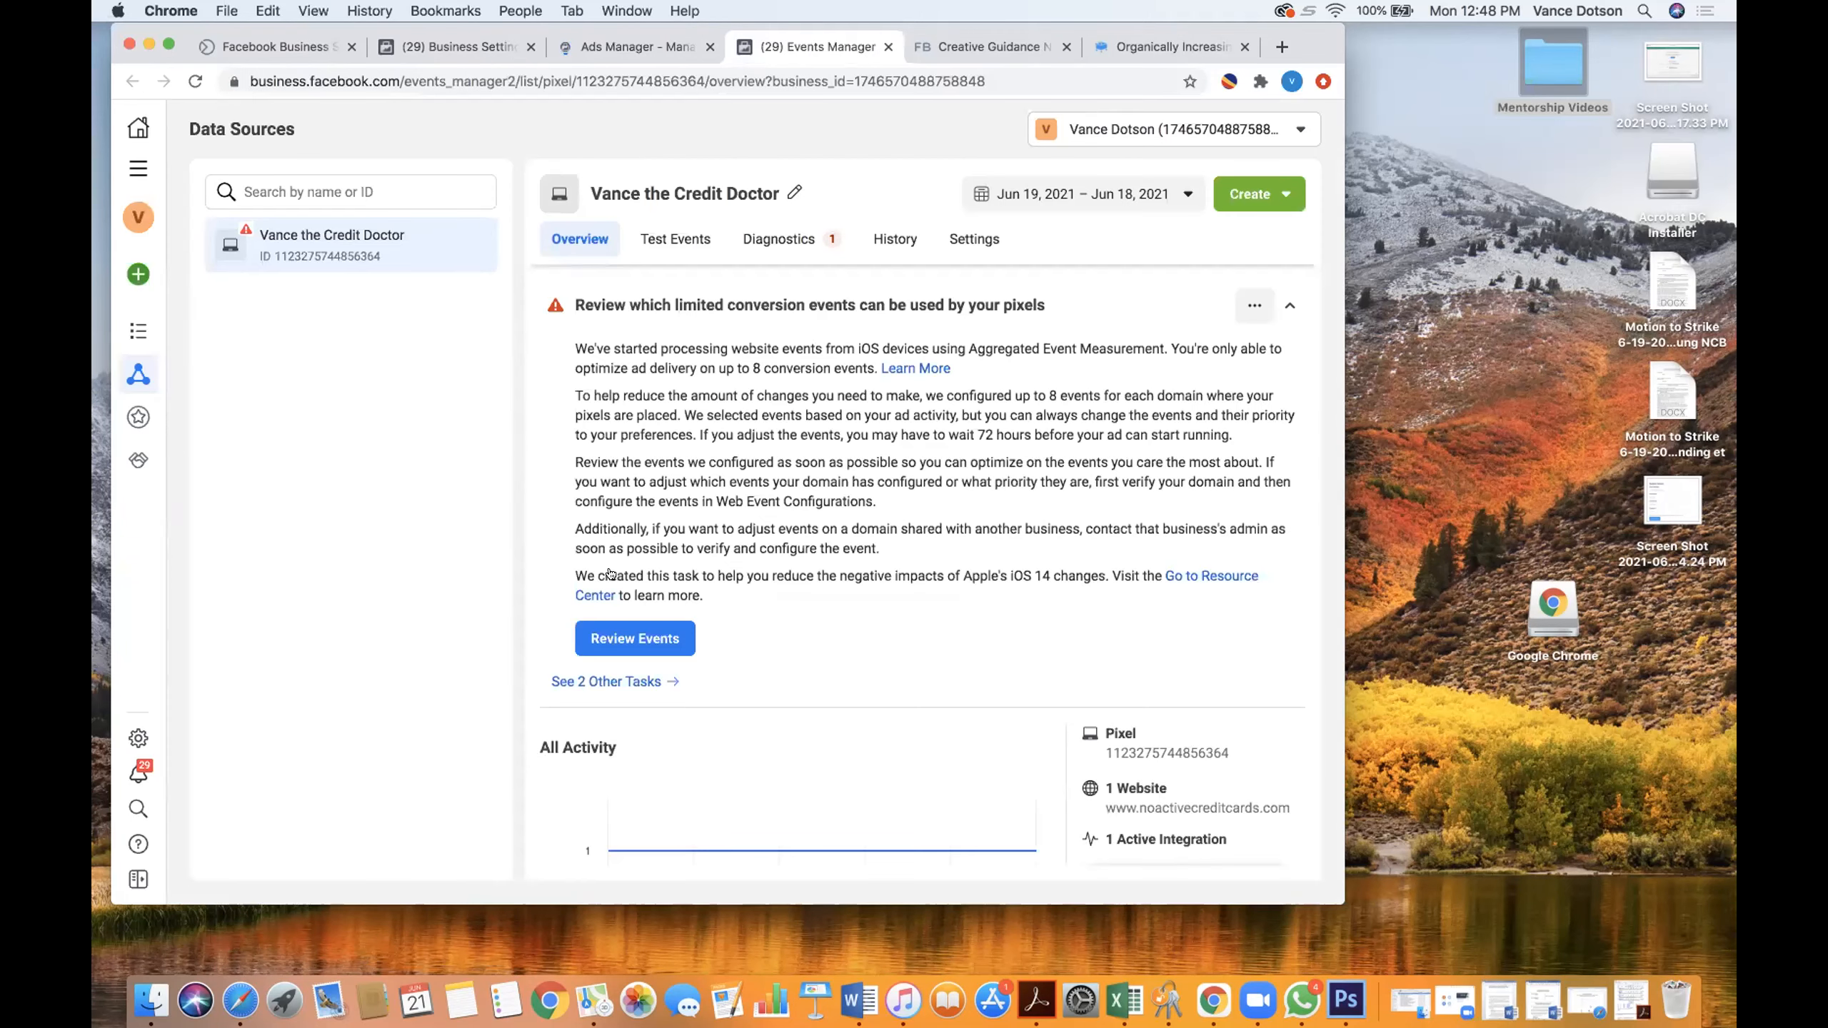
pyautogui.click(635, 639)
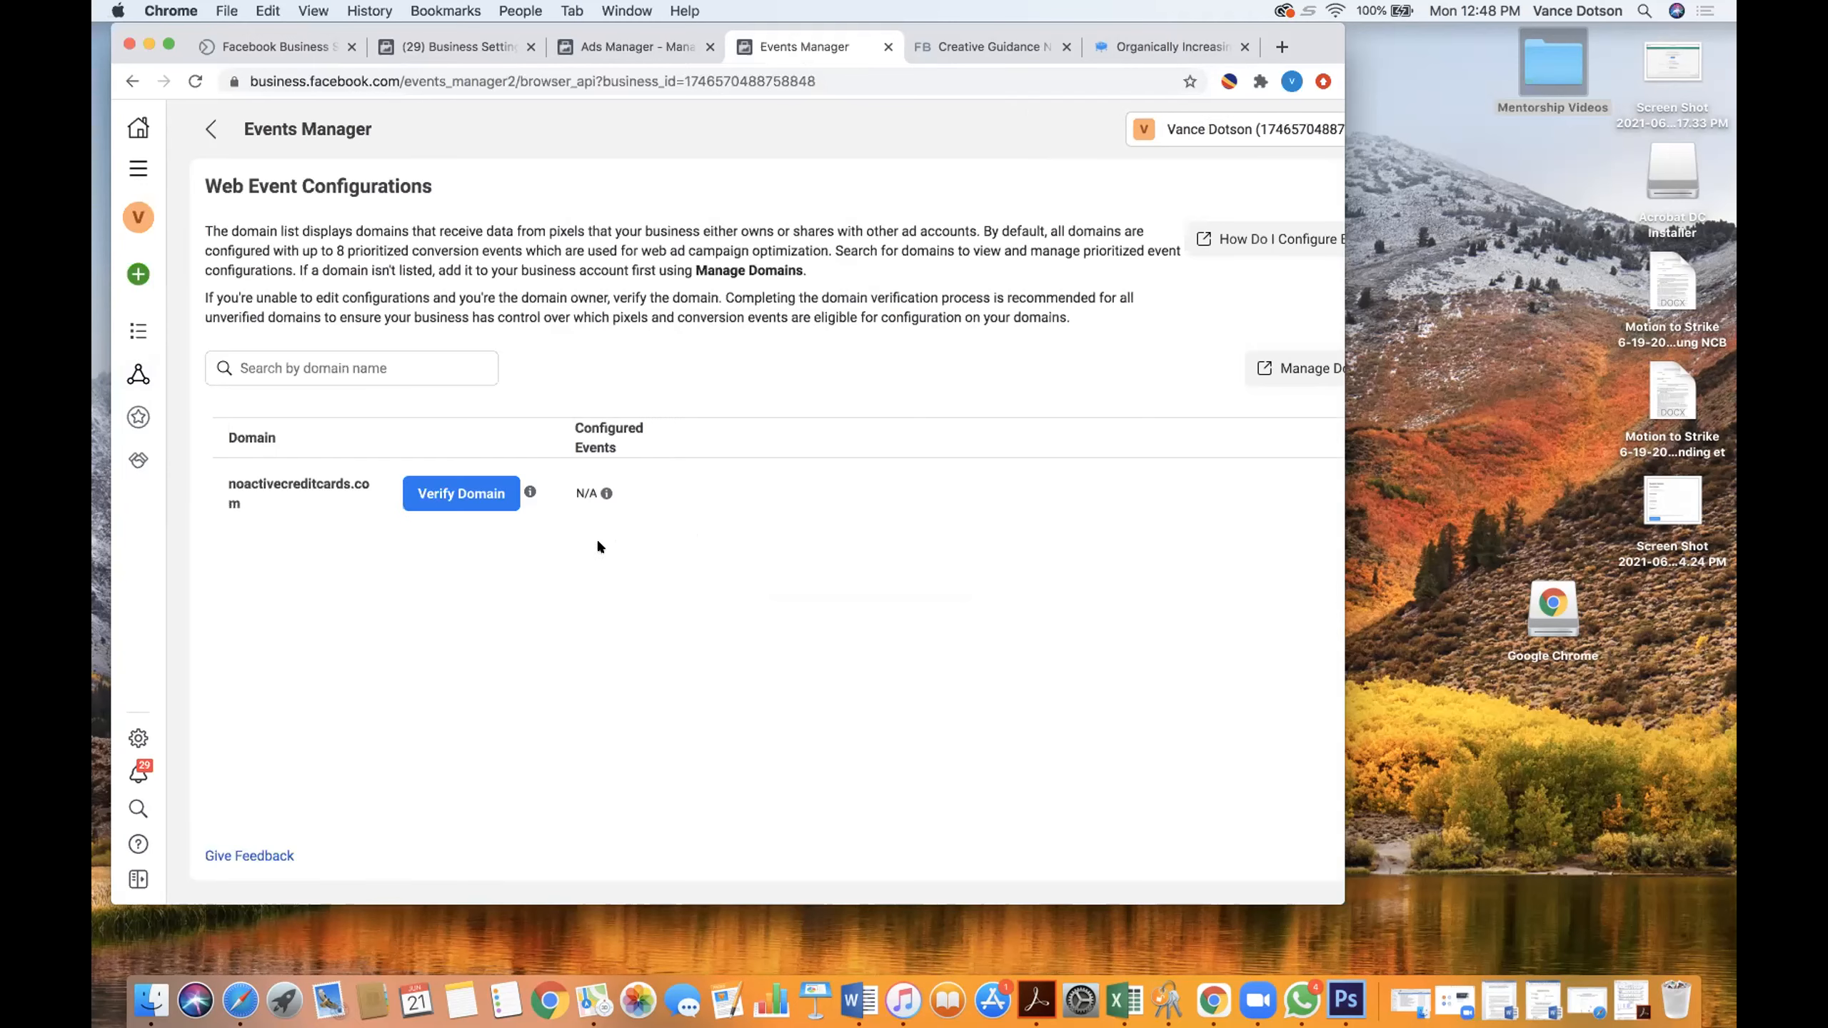
# - Start verifying noactivecreditcards.com using the DNS TXT record method and copy its Facebook domain verification TXT record
pyautogui.click(461, 493)
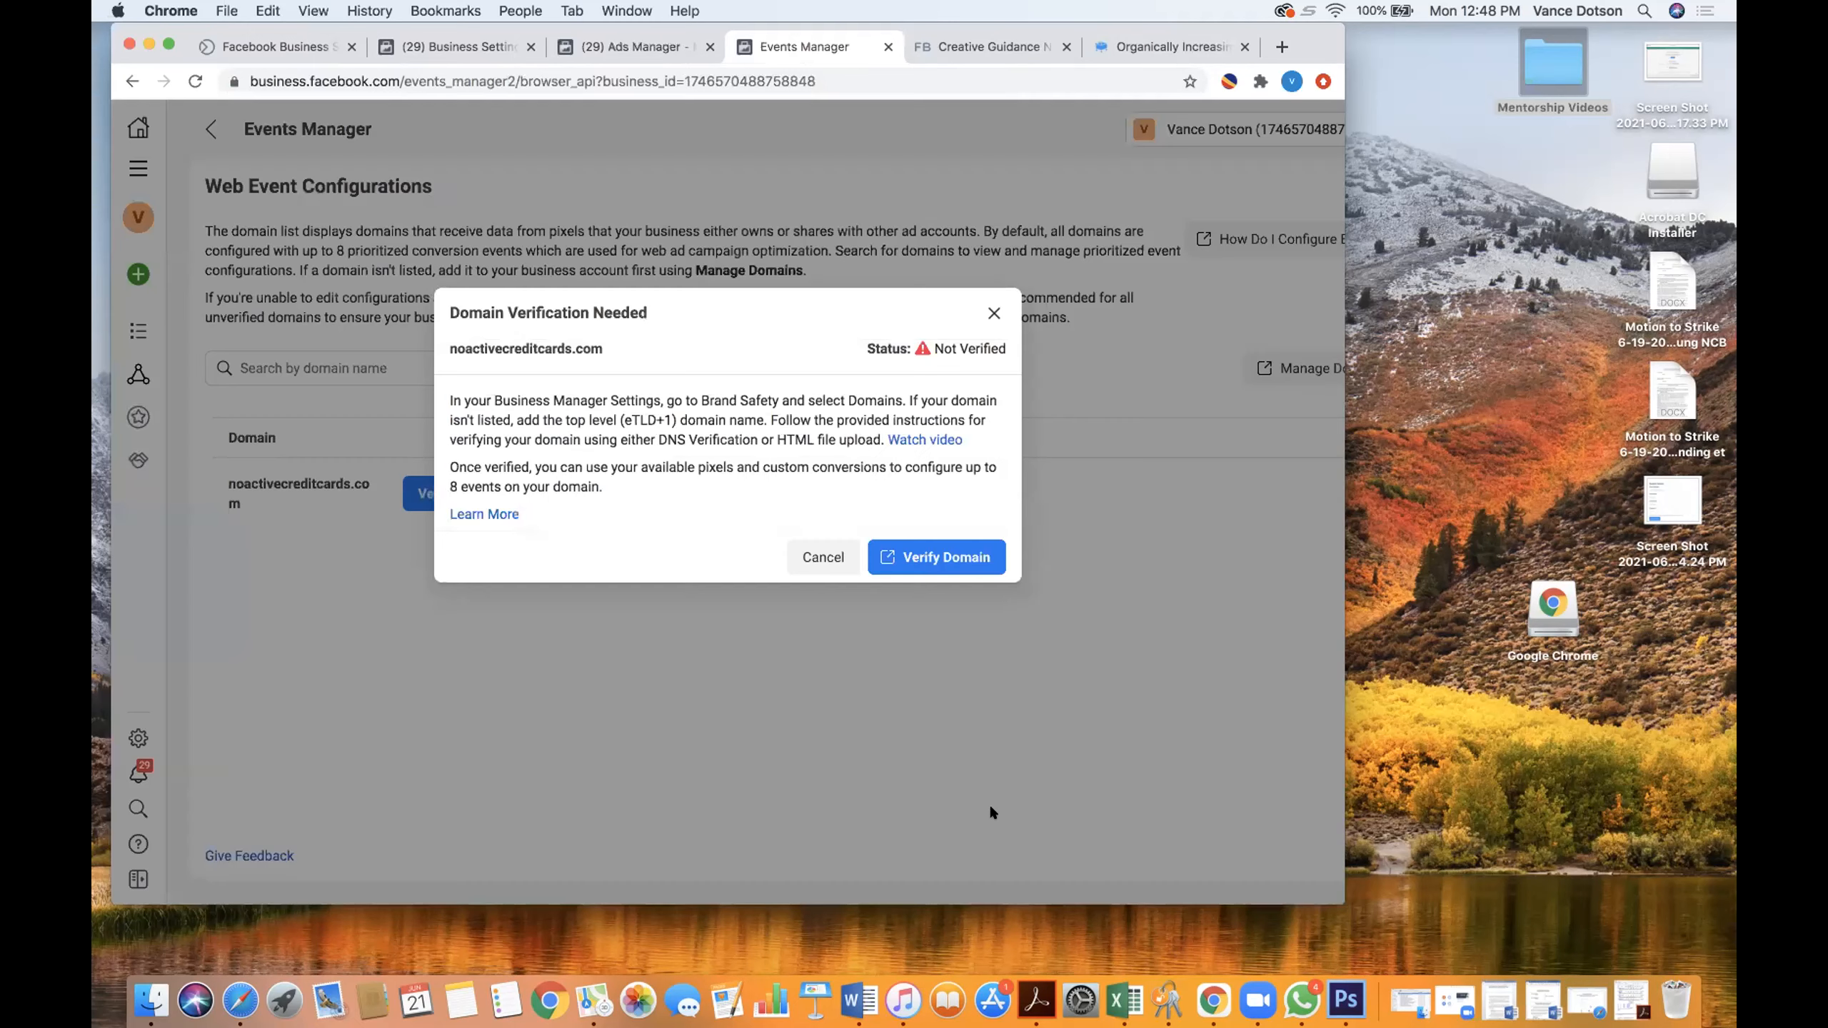
pyautogui.click(948, 559)
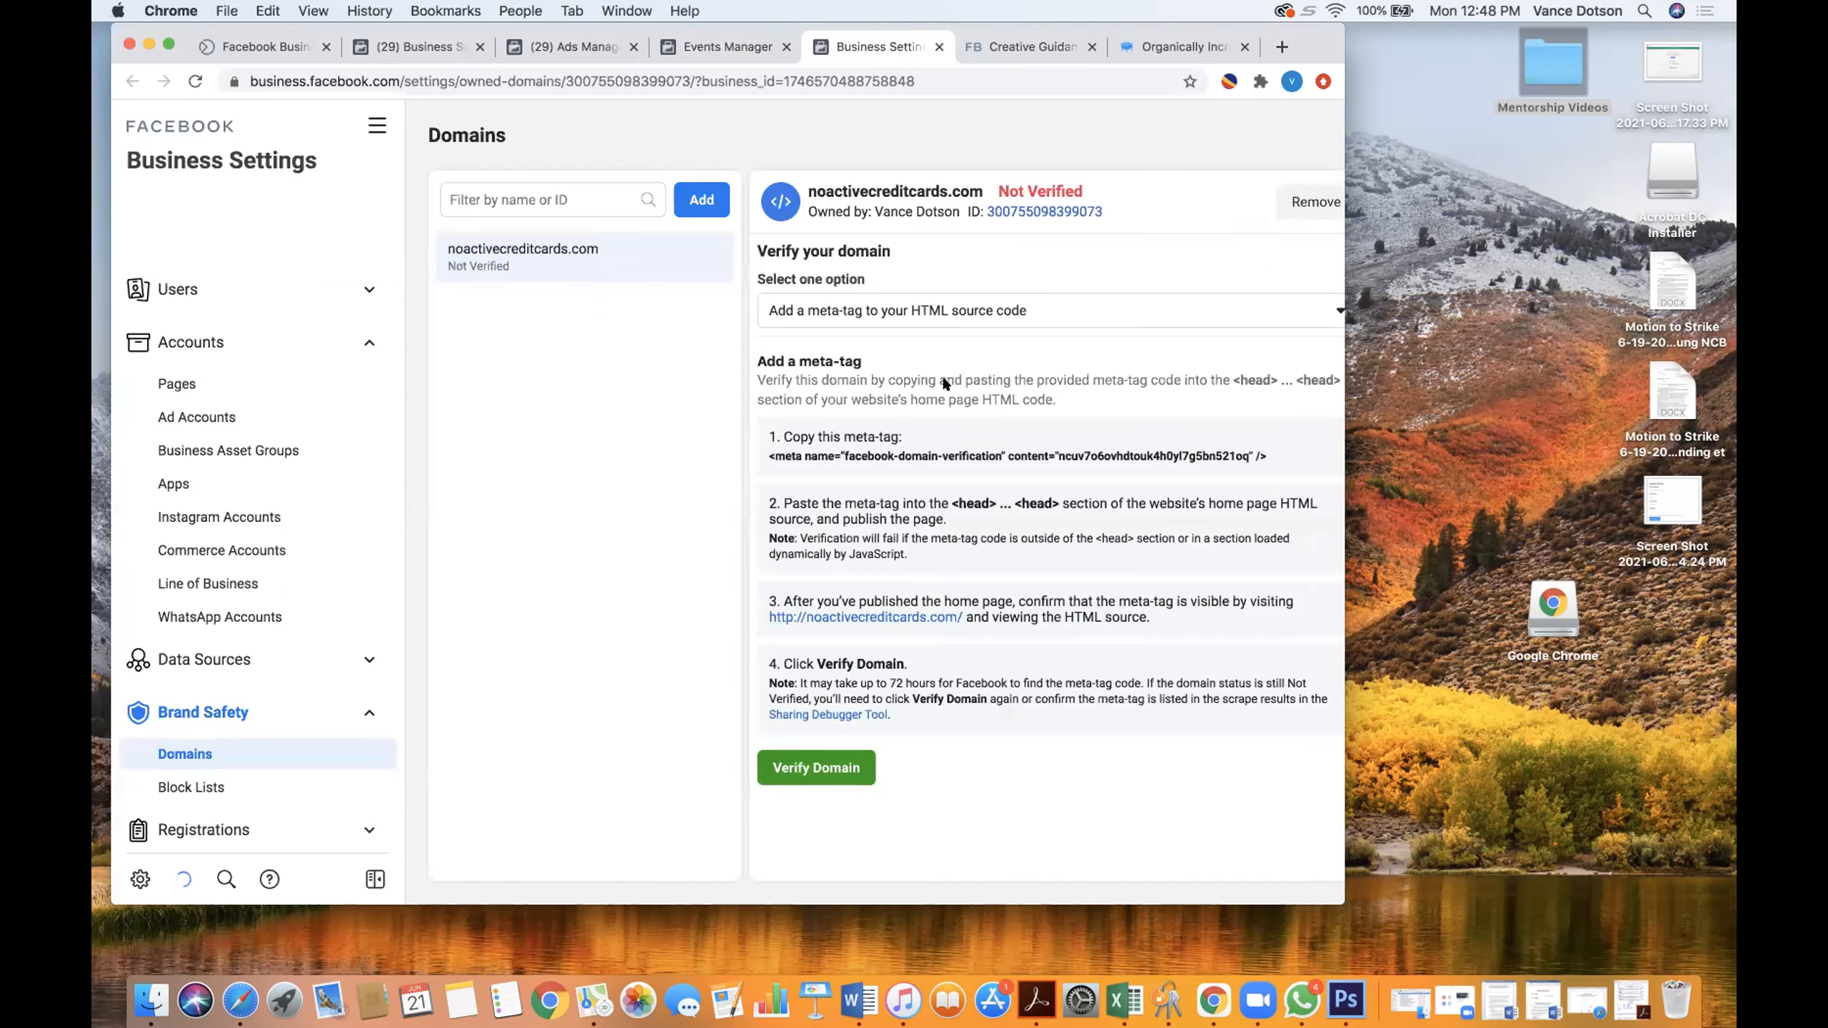
pyautogui.click(932, 303)
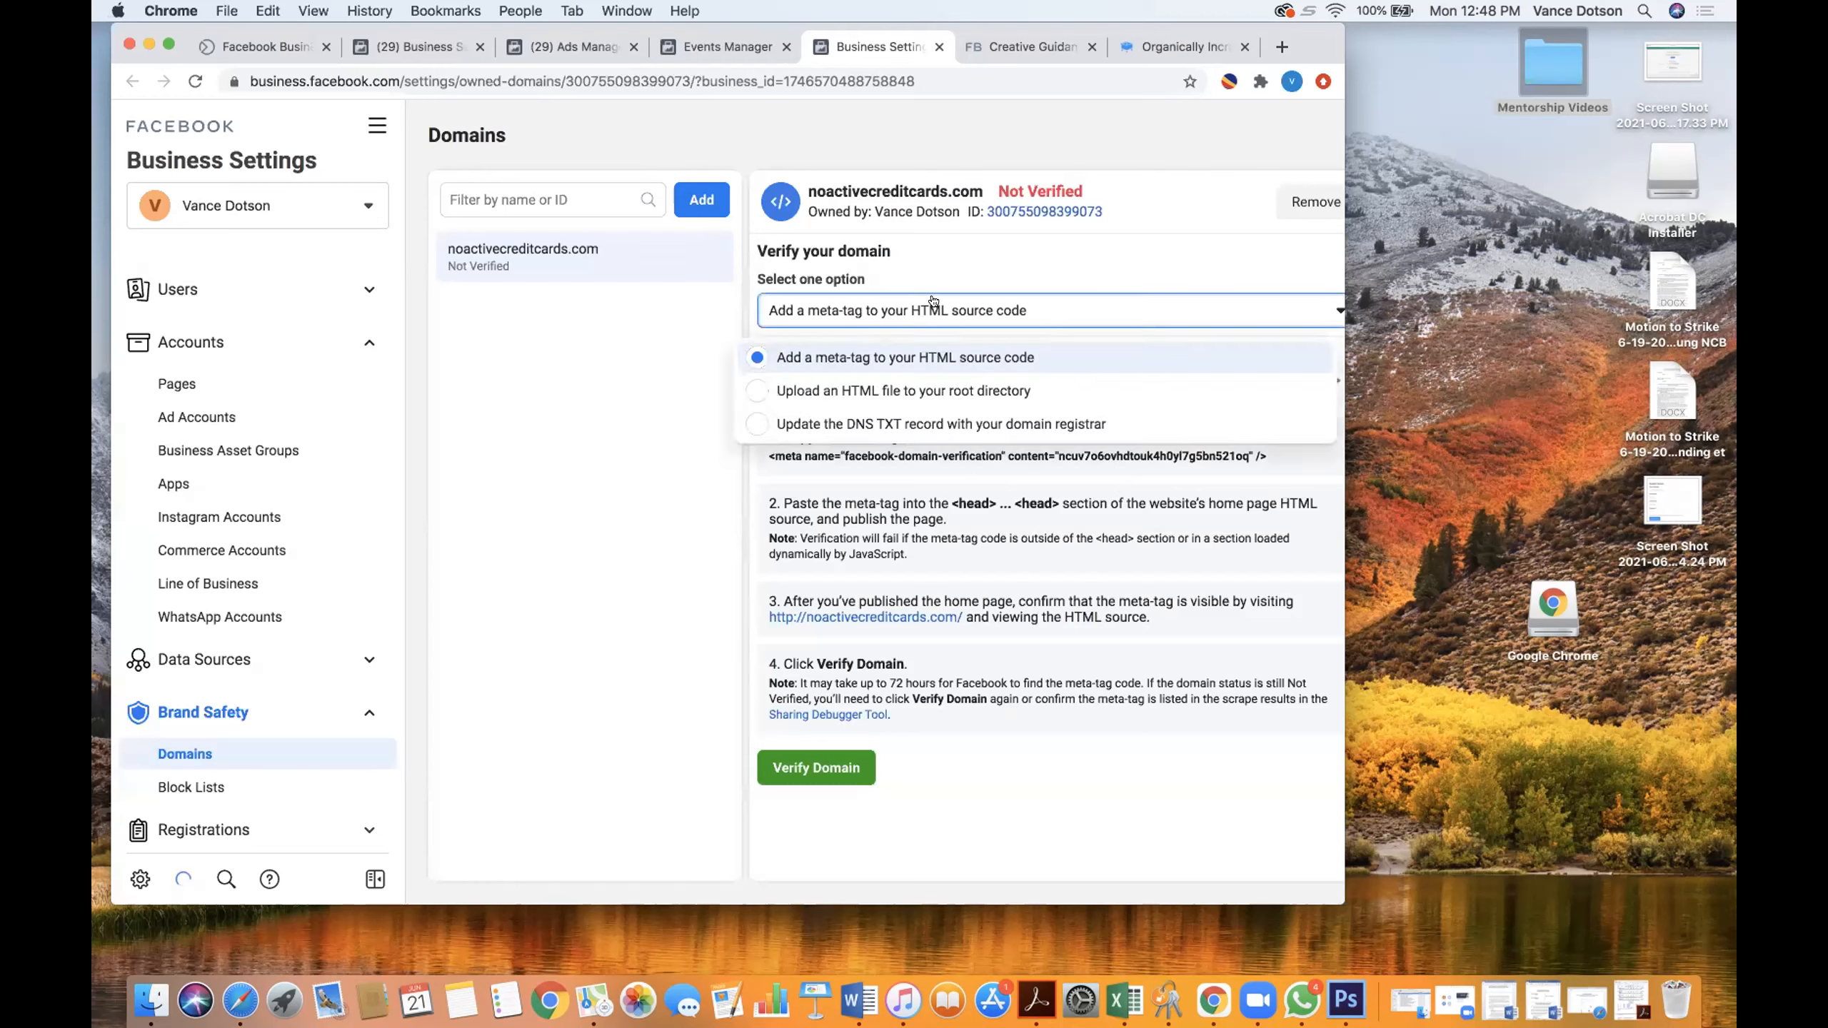
pyautogui.click(913, 418)
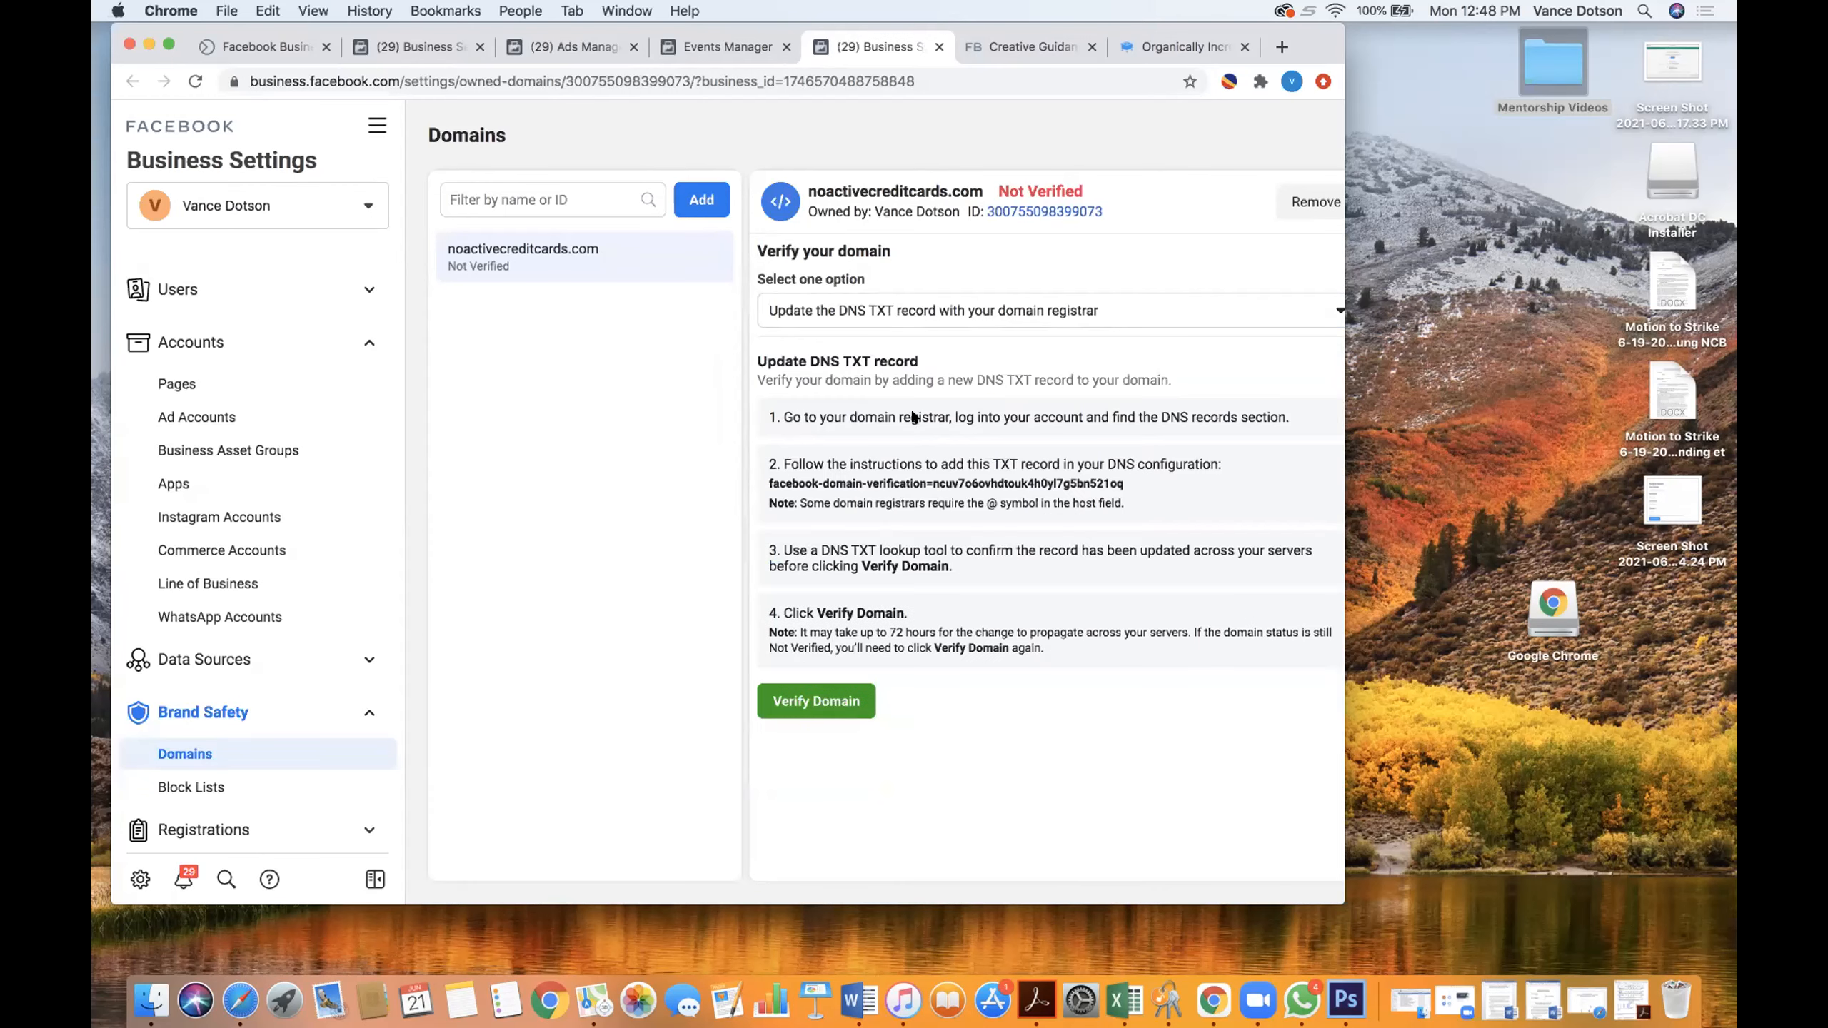
pyautogui.click(907, 485)
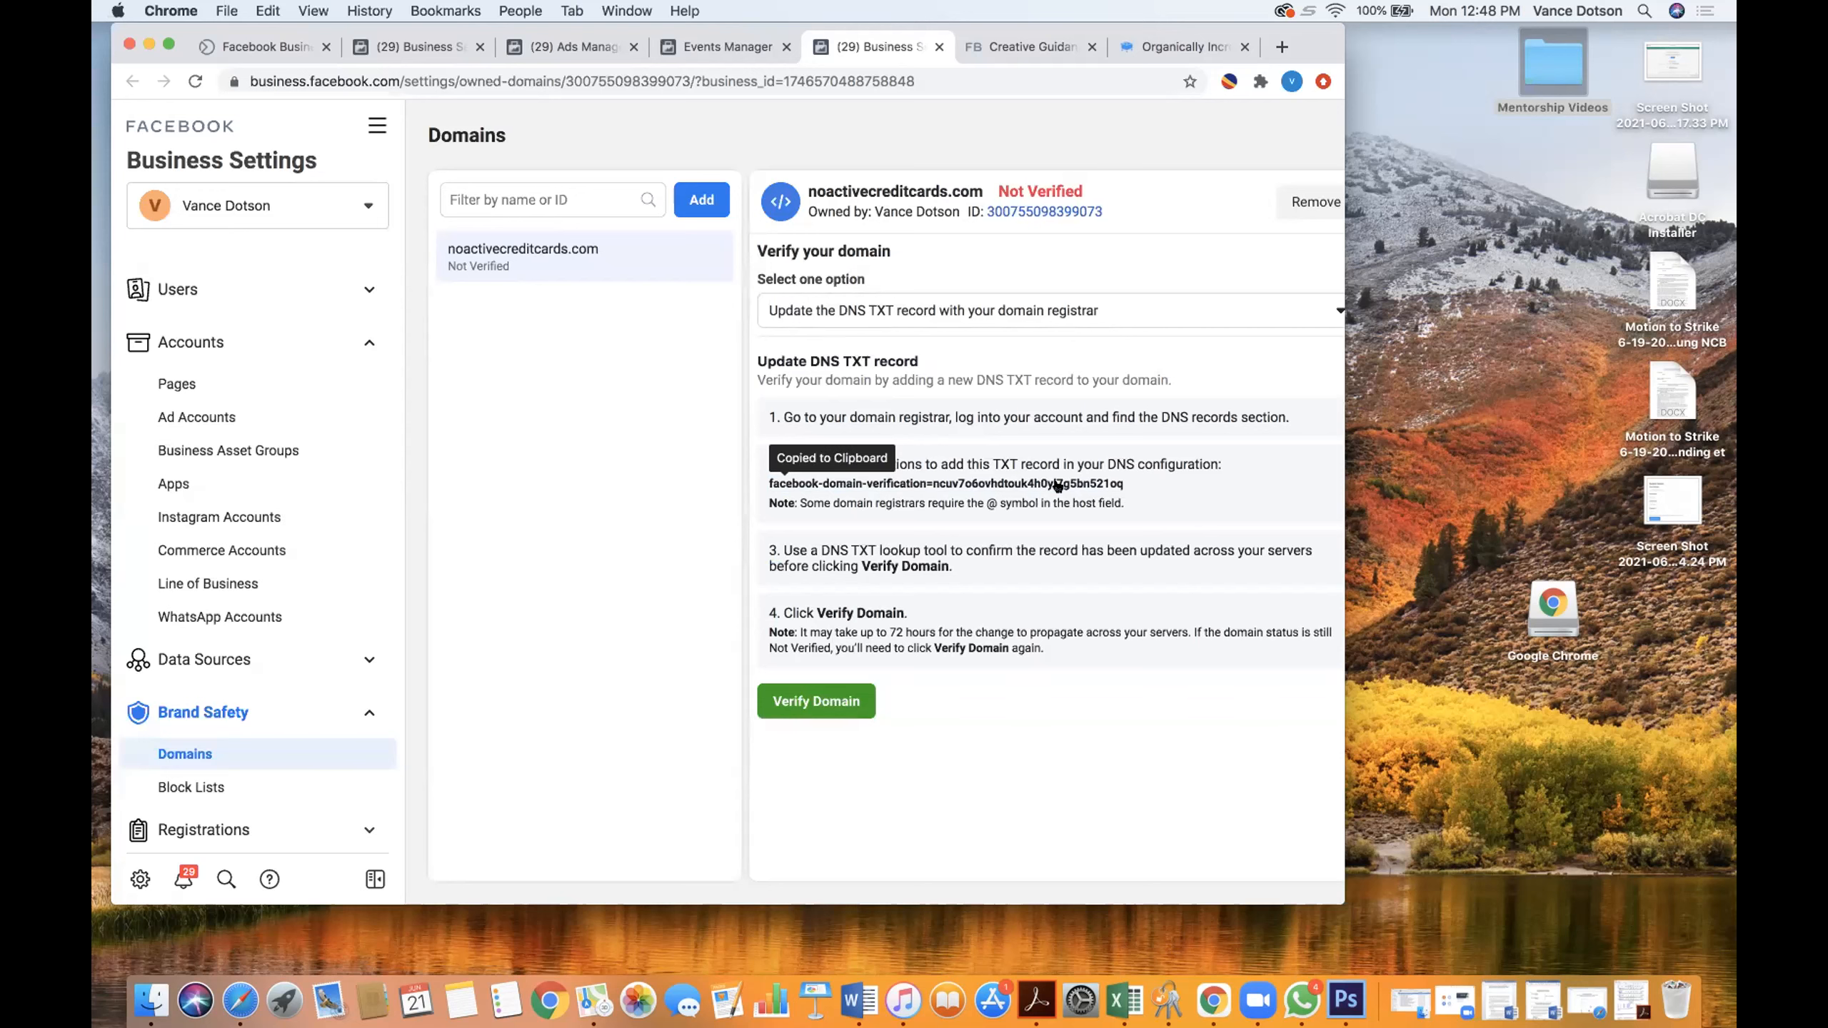
# - Open godaddy.com in a new browser tab, dismiss the Southwest rewards offer and go to the account sign-in form
pyautogui.click(1280, 45)
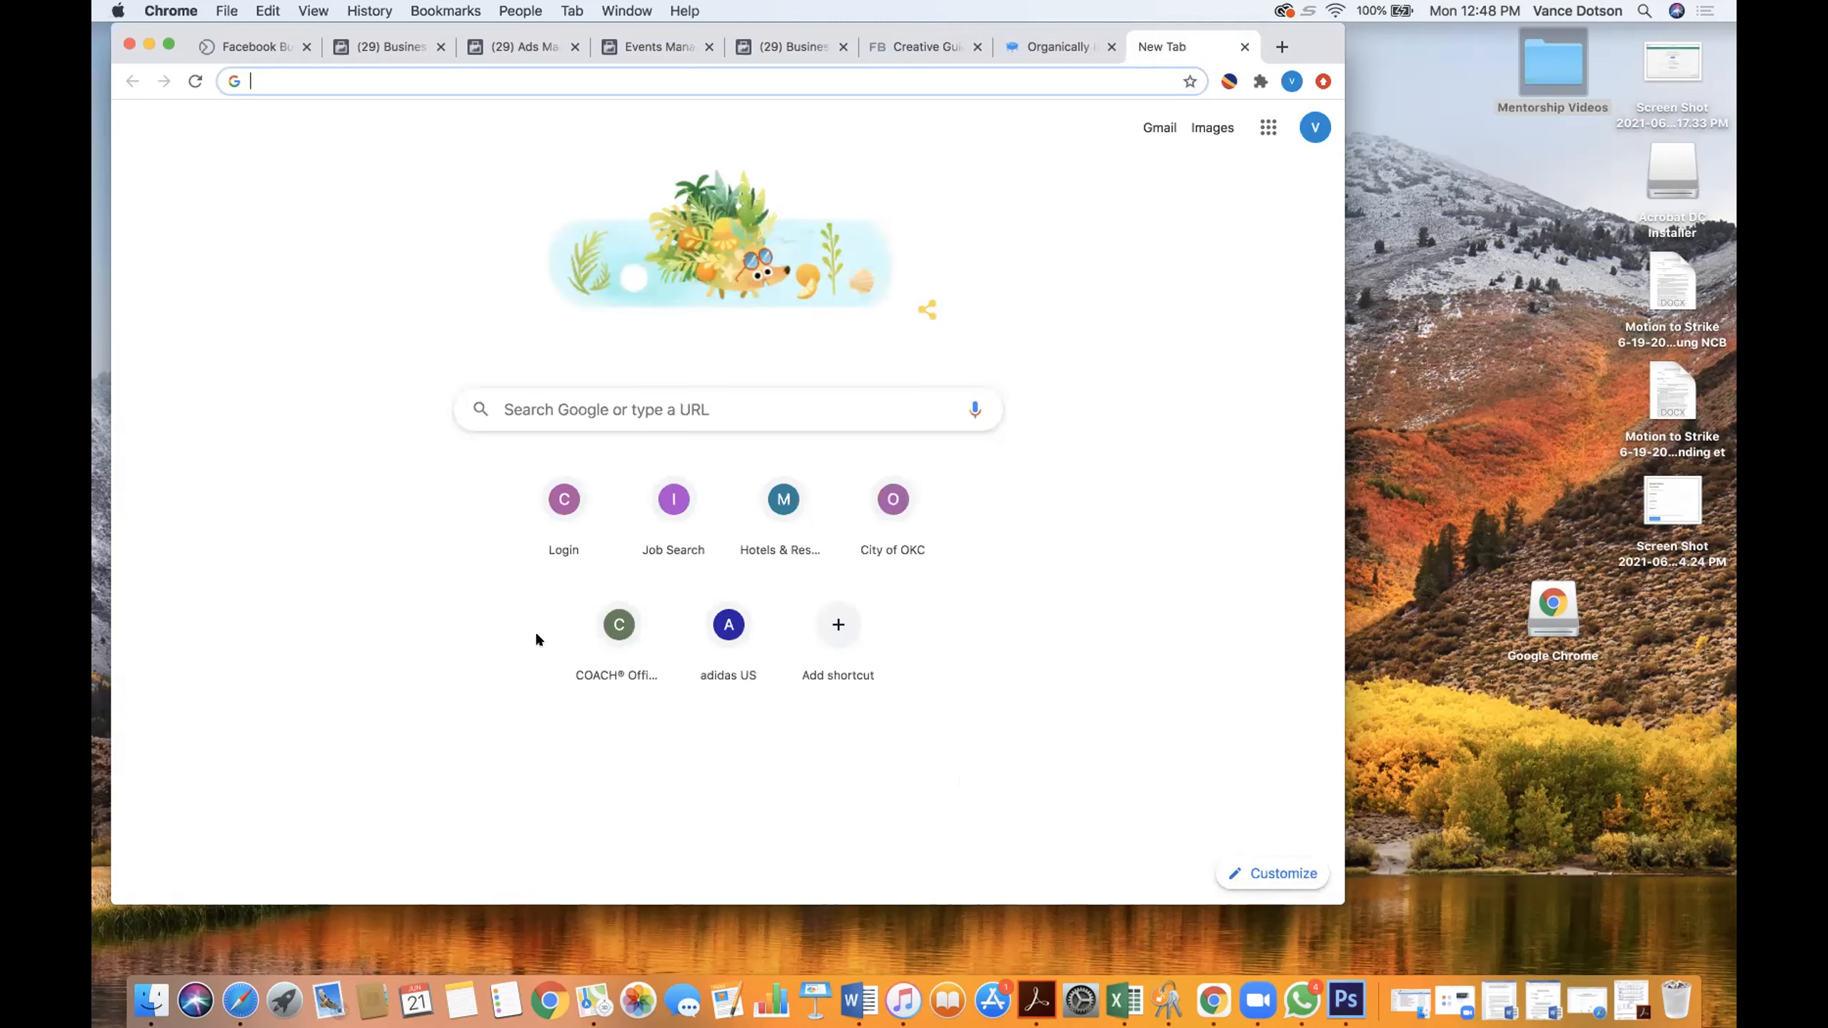
pyautogui.write('god')
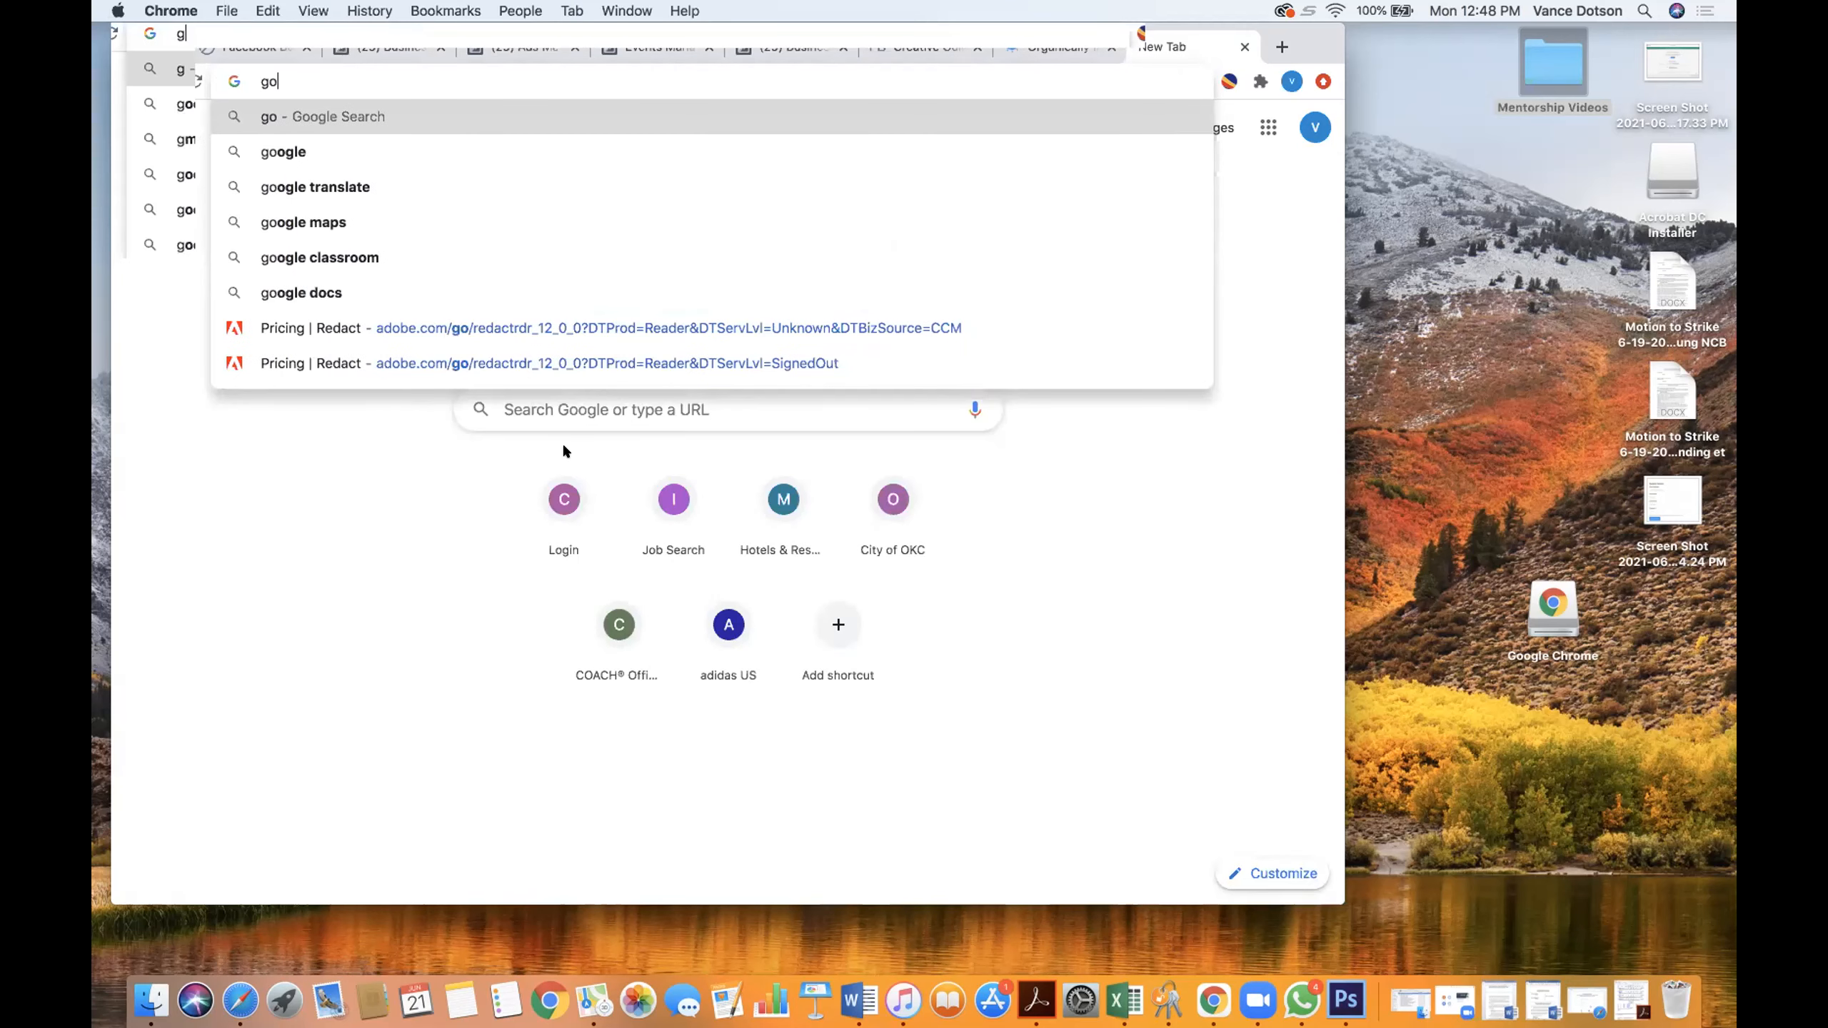
pyautogui.write('addy.com')
pyautogui.press('Return')
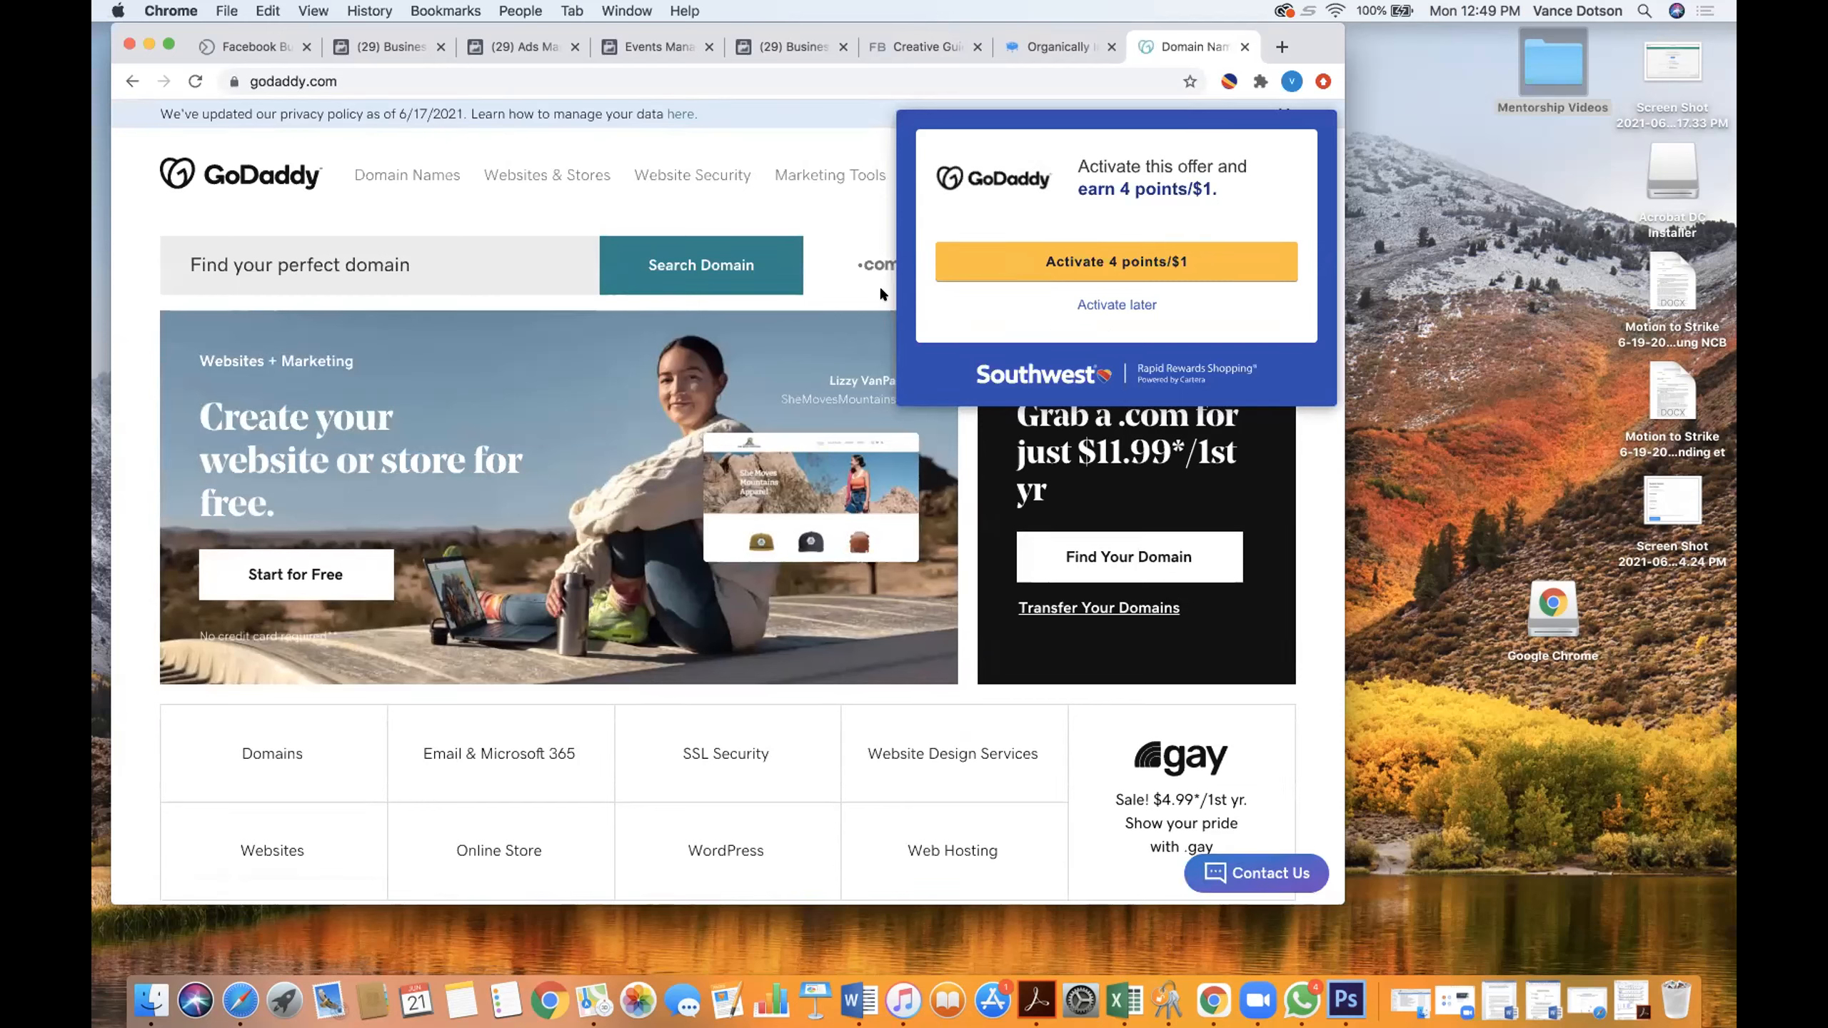
pyautogui.click(1128, 307)
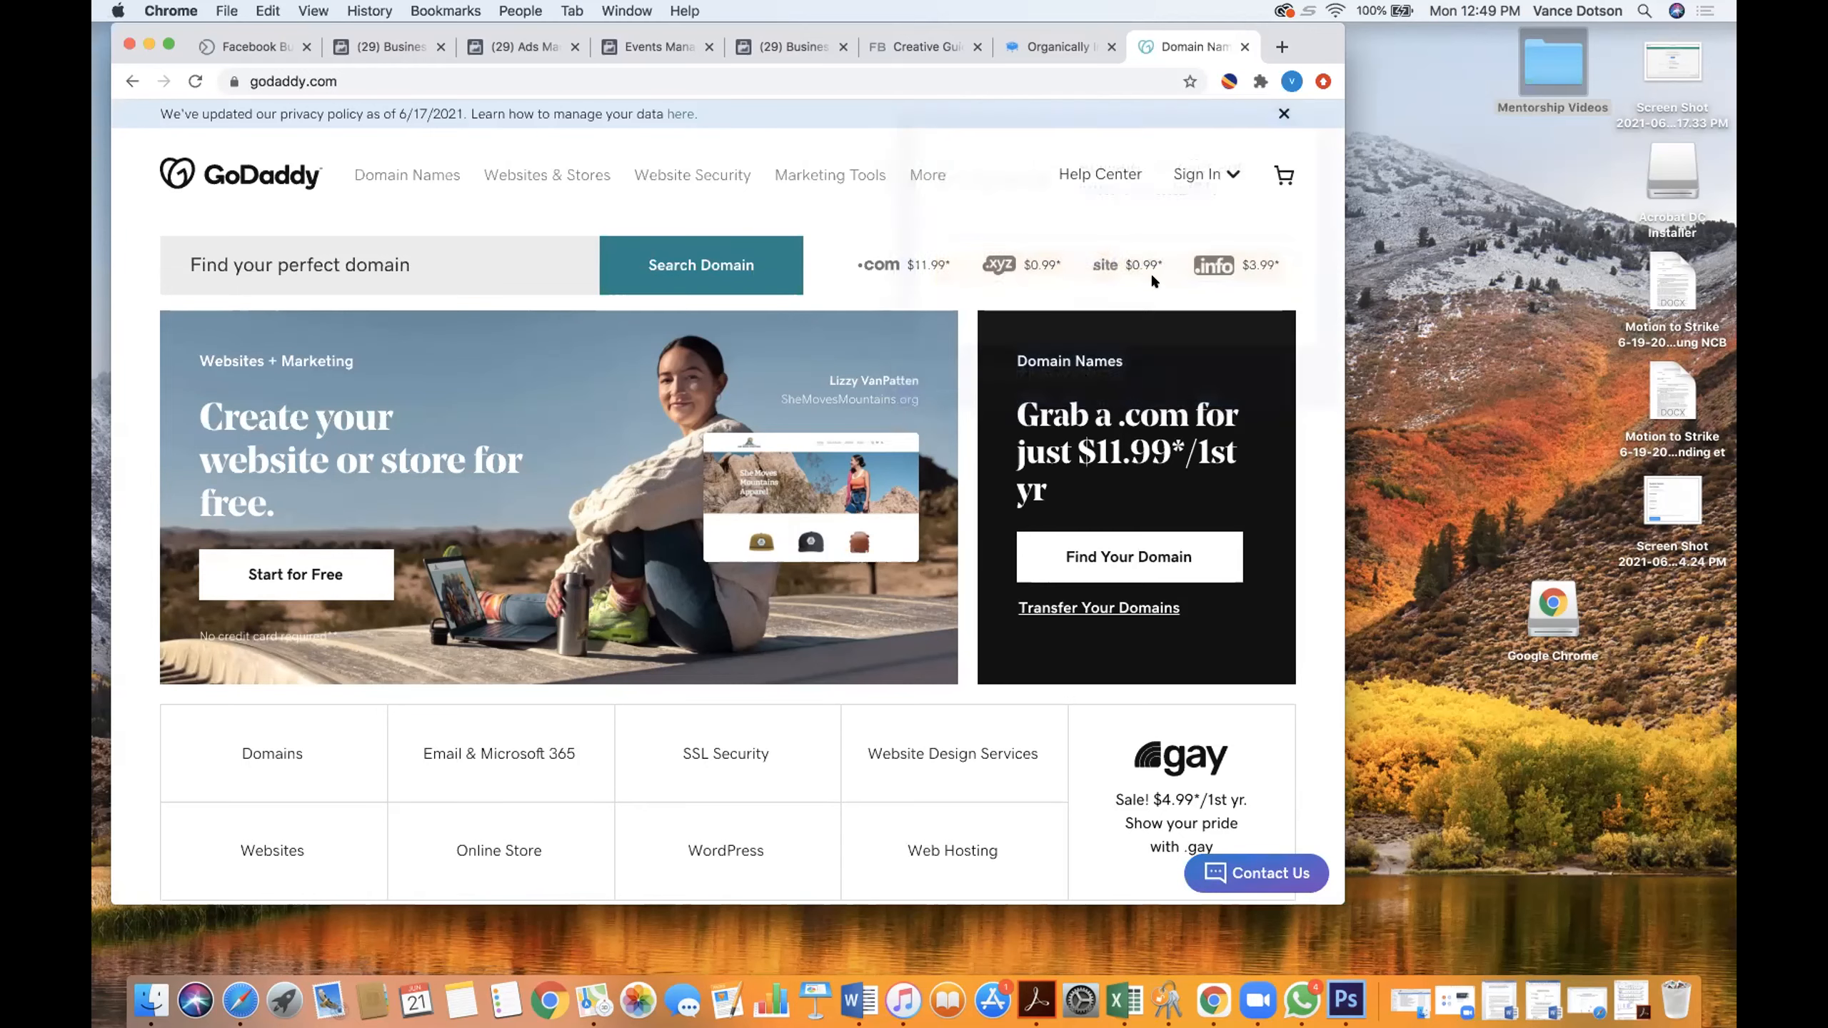
pyautogui.click(1216, 173)
pyautogui.click(986, 312)
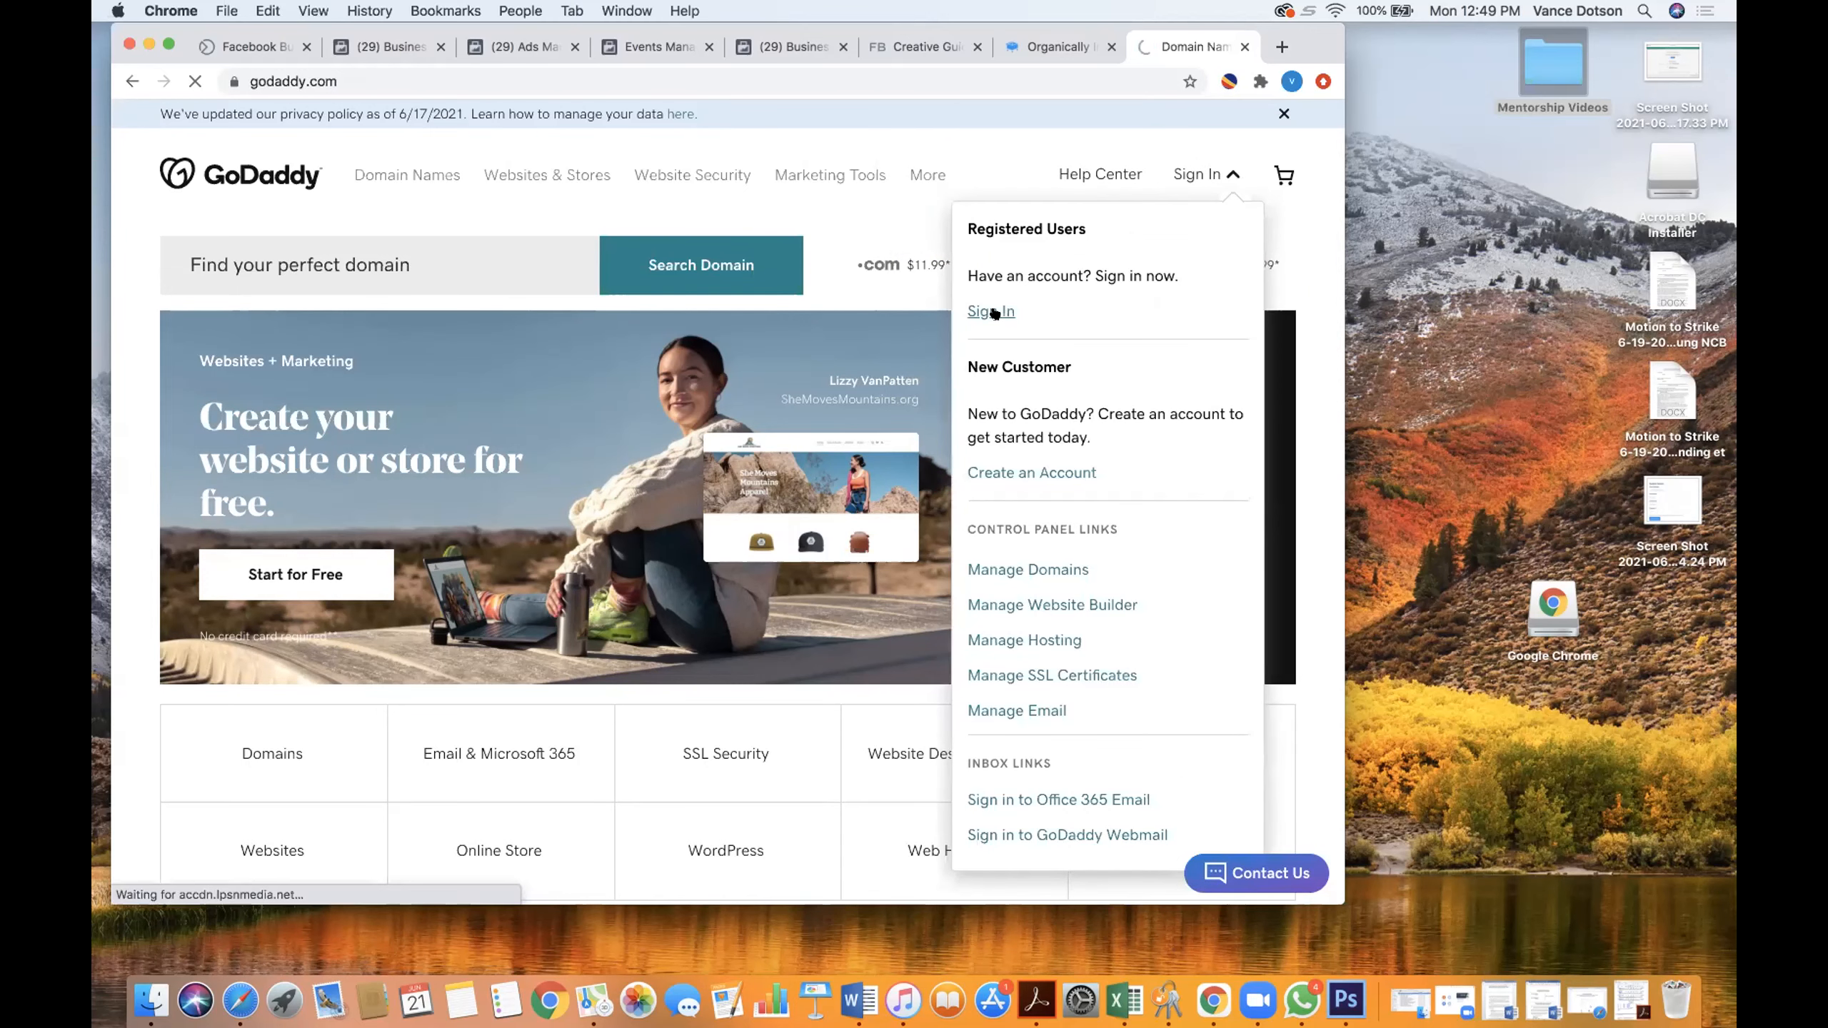
pyautogui.click(730, 376)
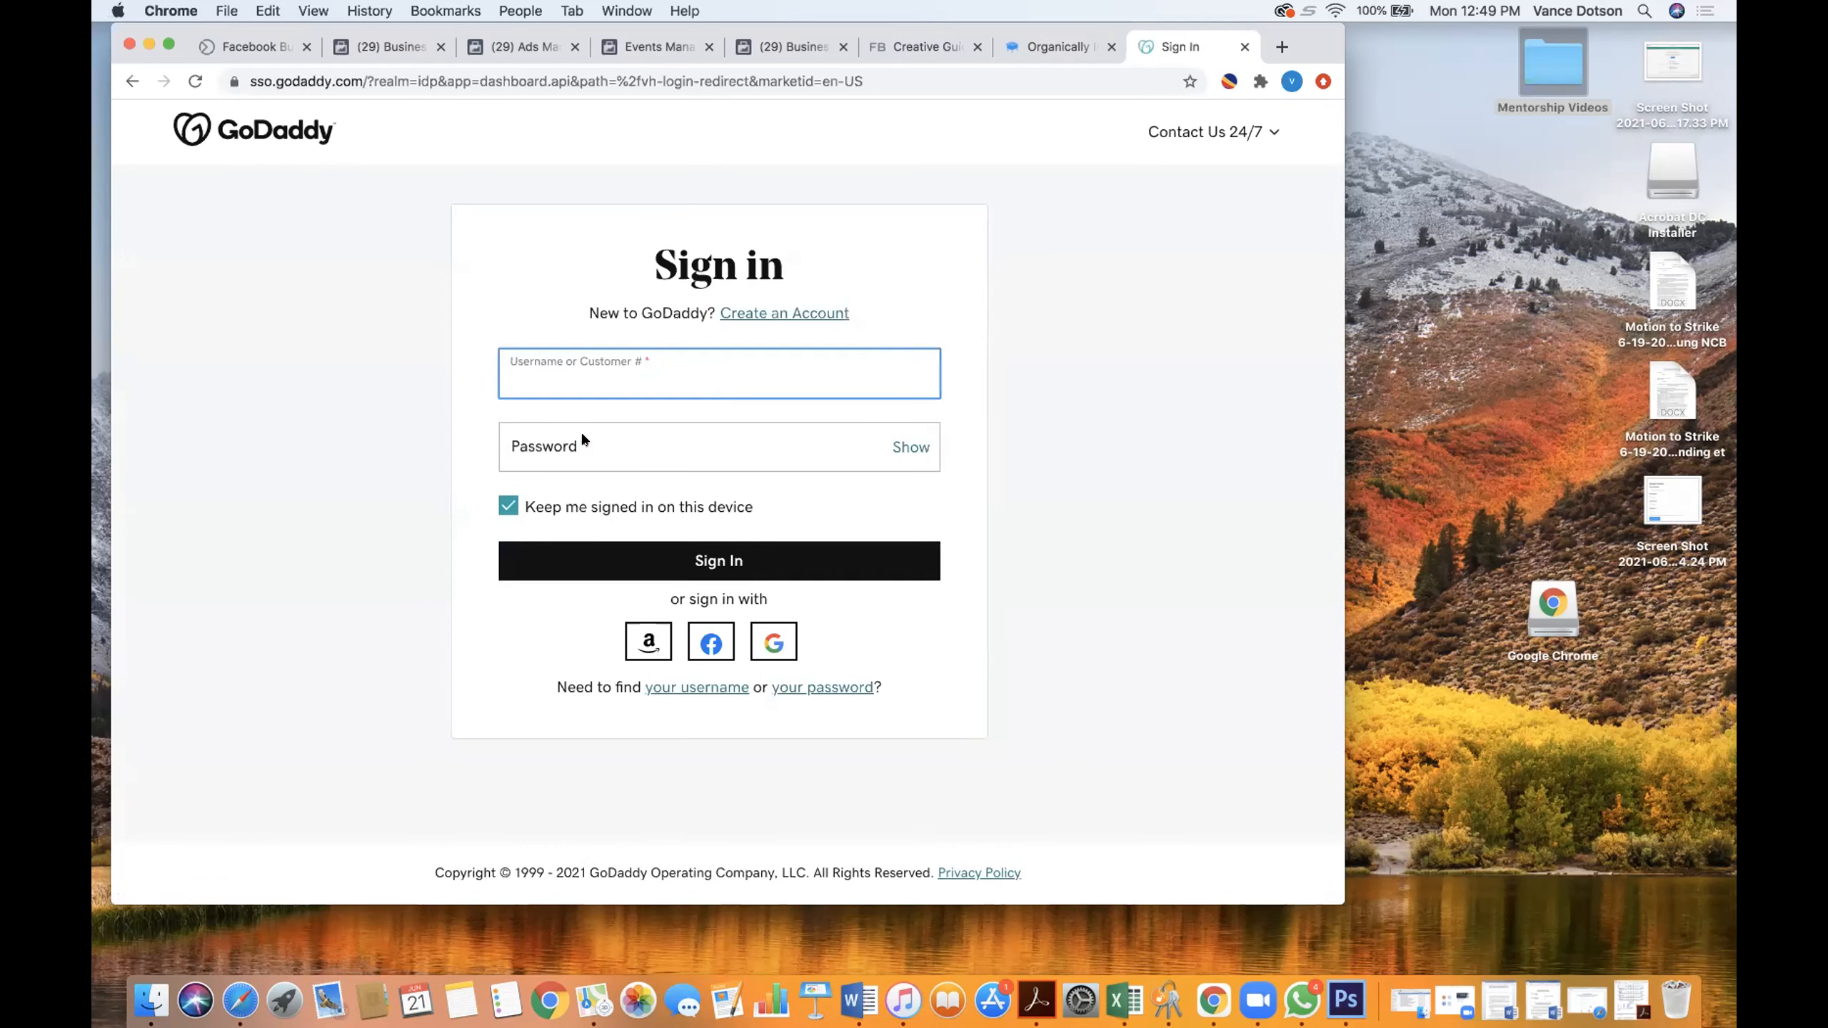
# - Switch to Safari and open GoDaddy's account sign-in form in a new tab
pyautogui.click(237, 1010)
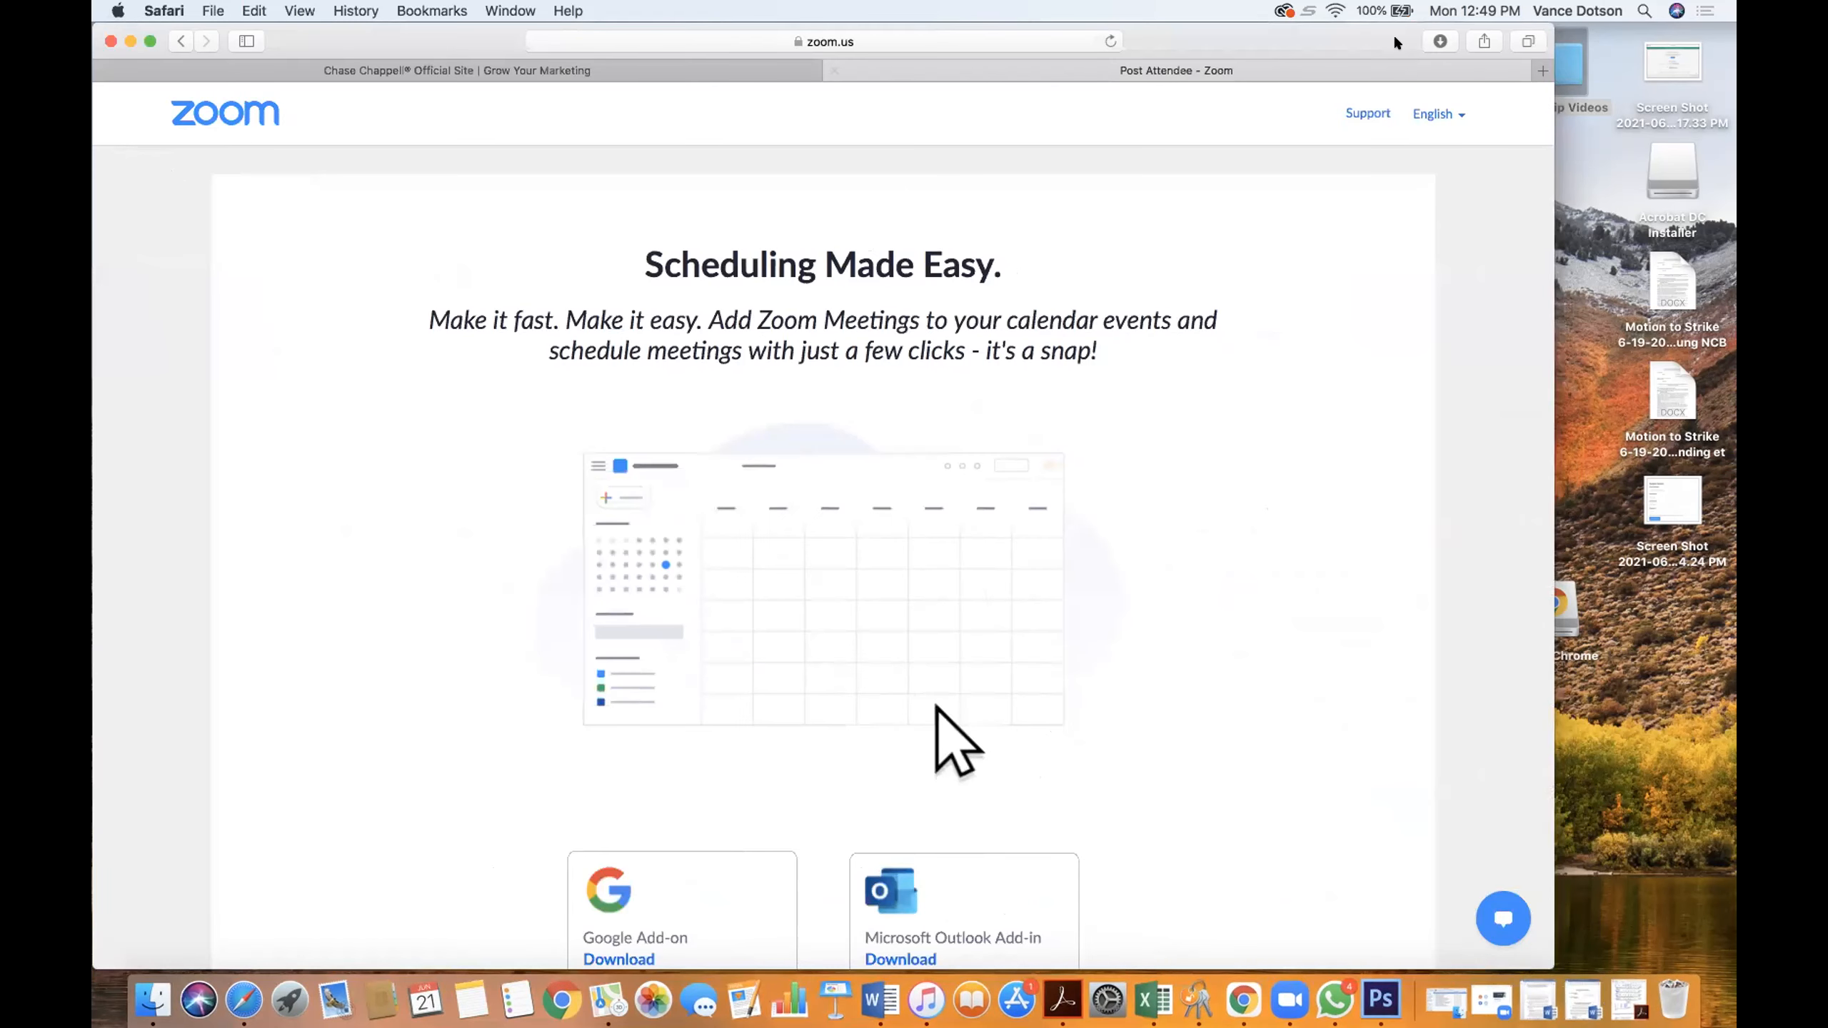
pyautogui.click(1529, 68)
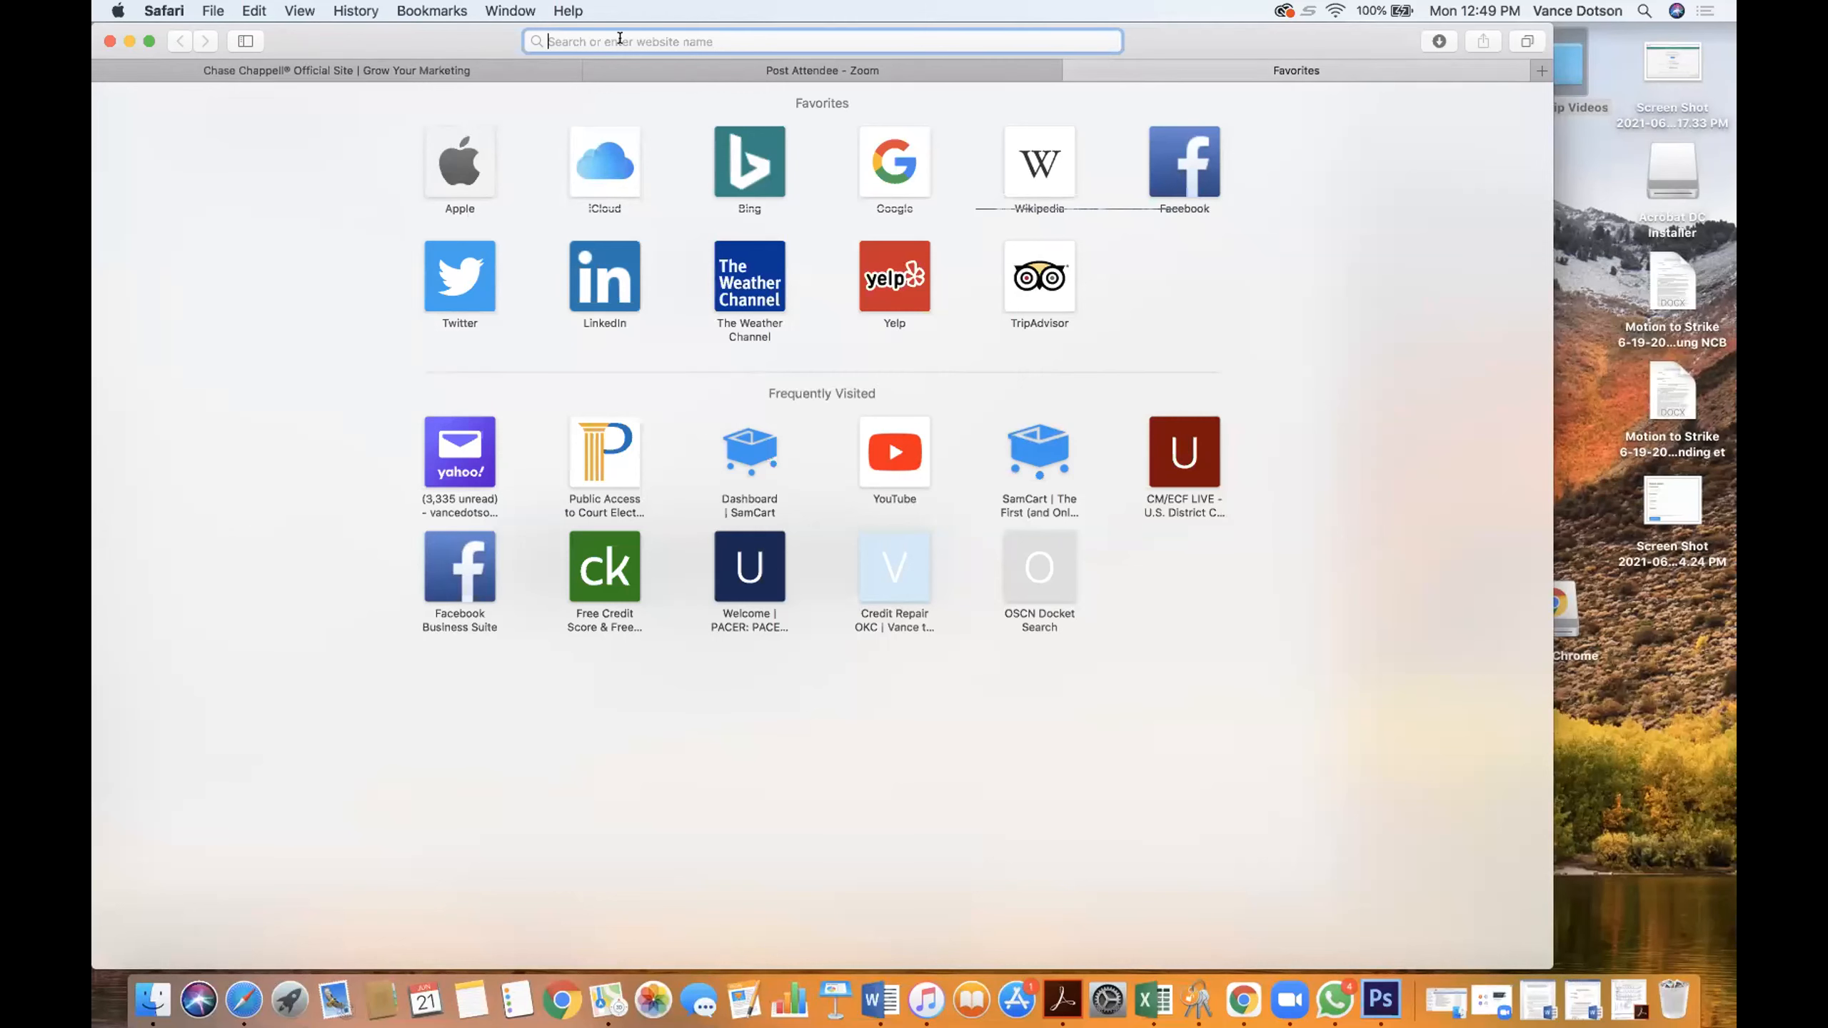
pyautogui.write('go')
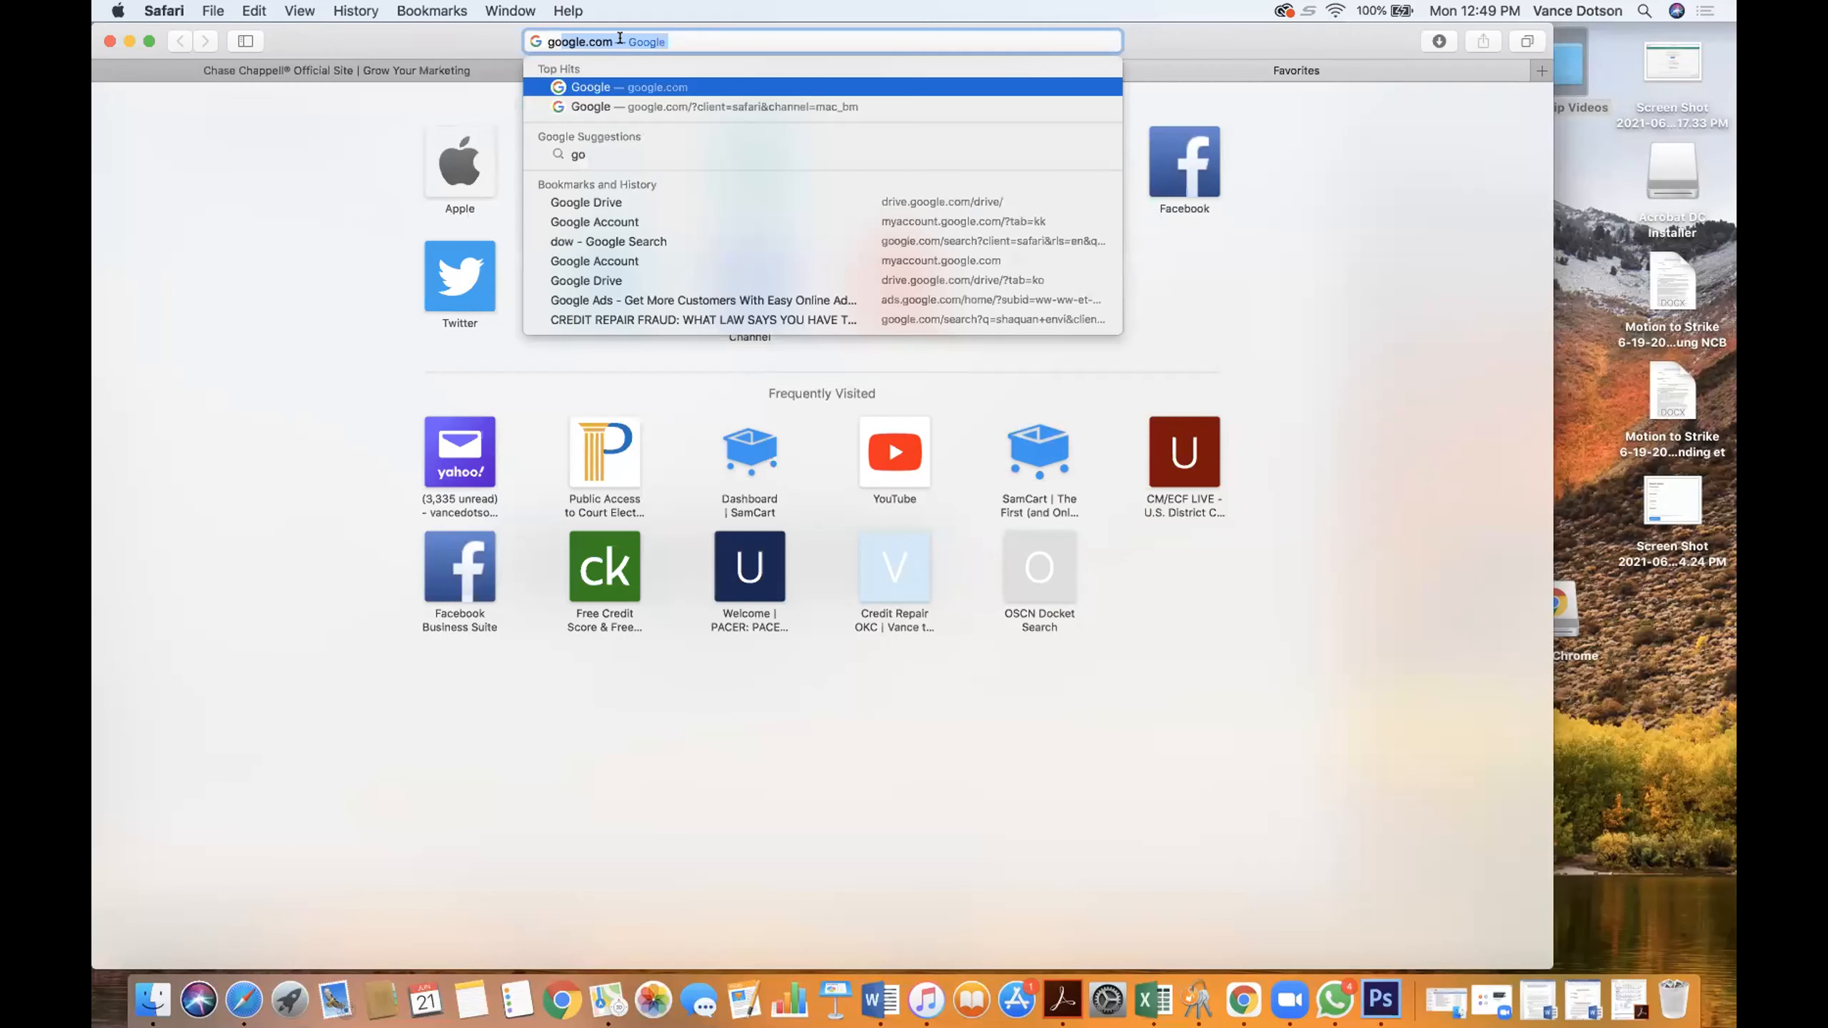
pyautogui.write('daddy')
pyautogui.press('Return')
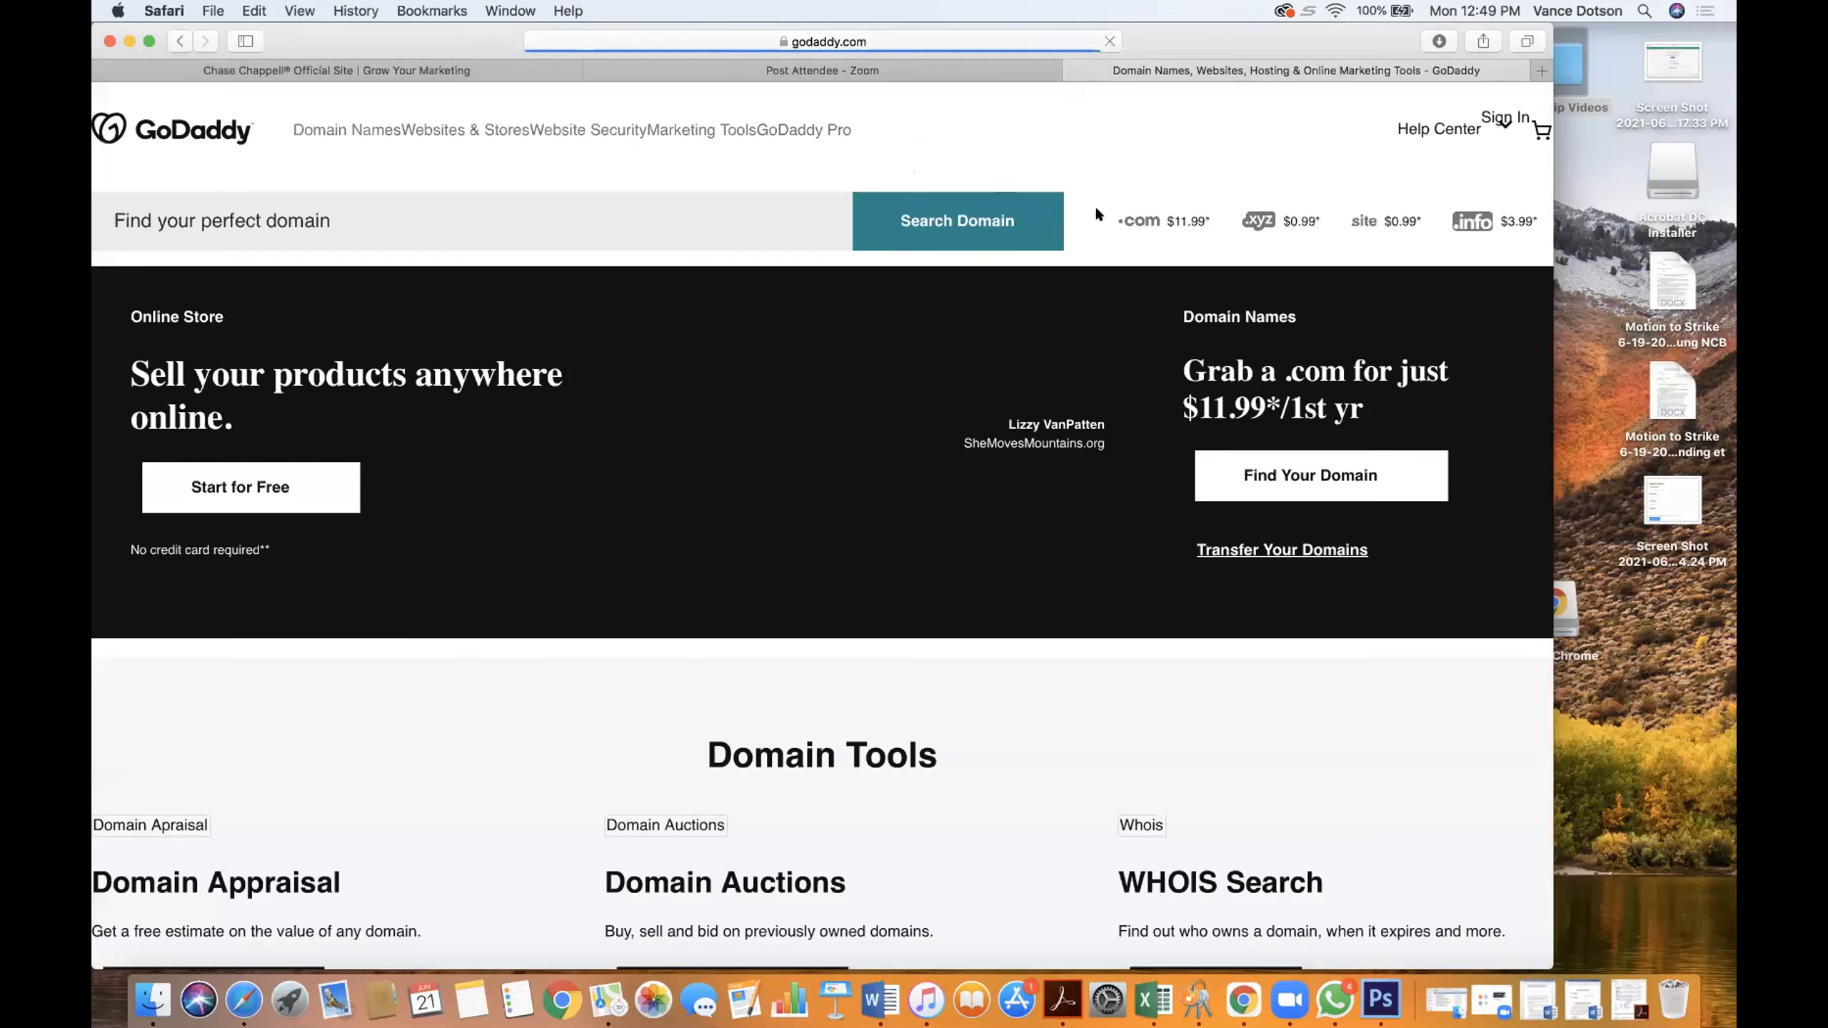
pyautogui.click(1501, 147)
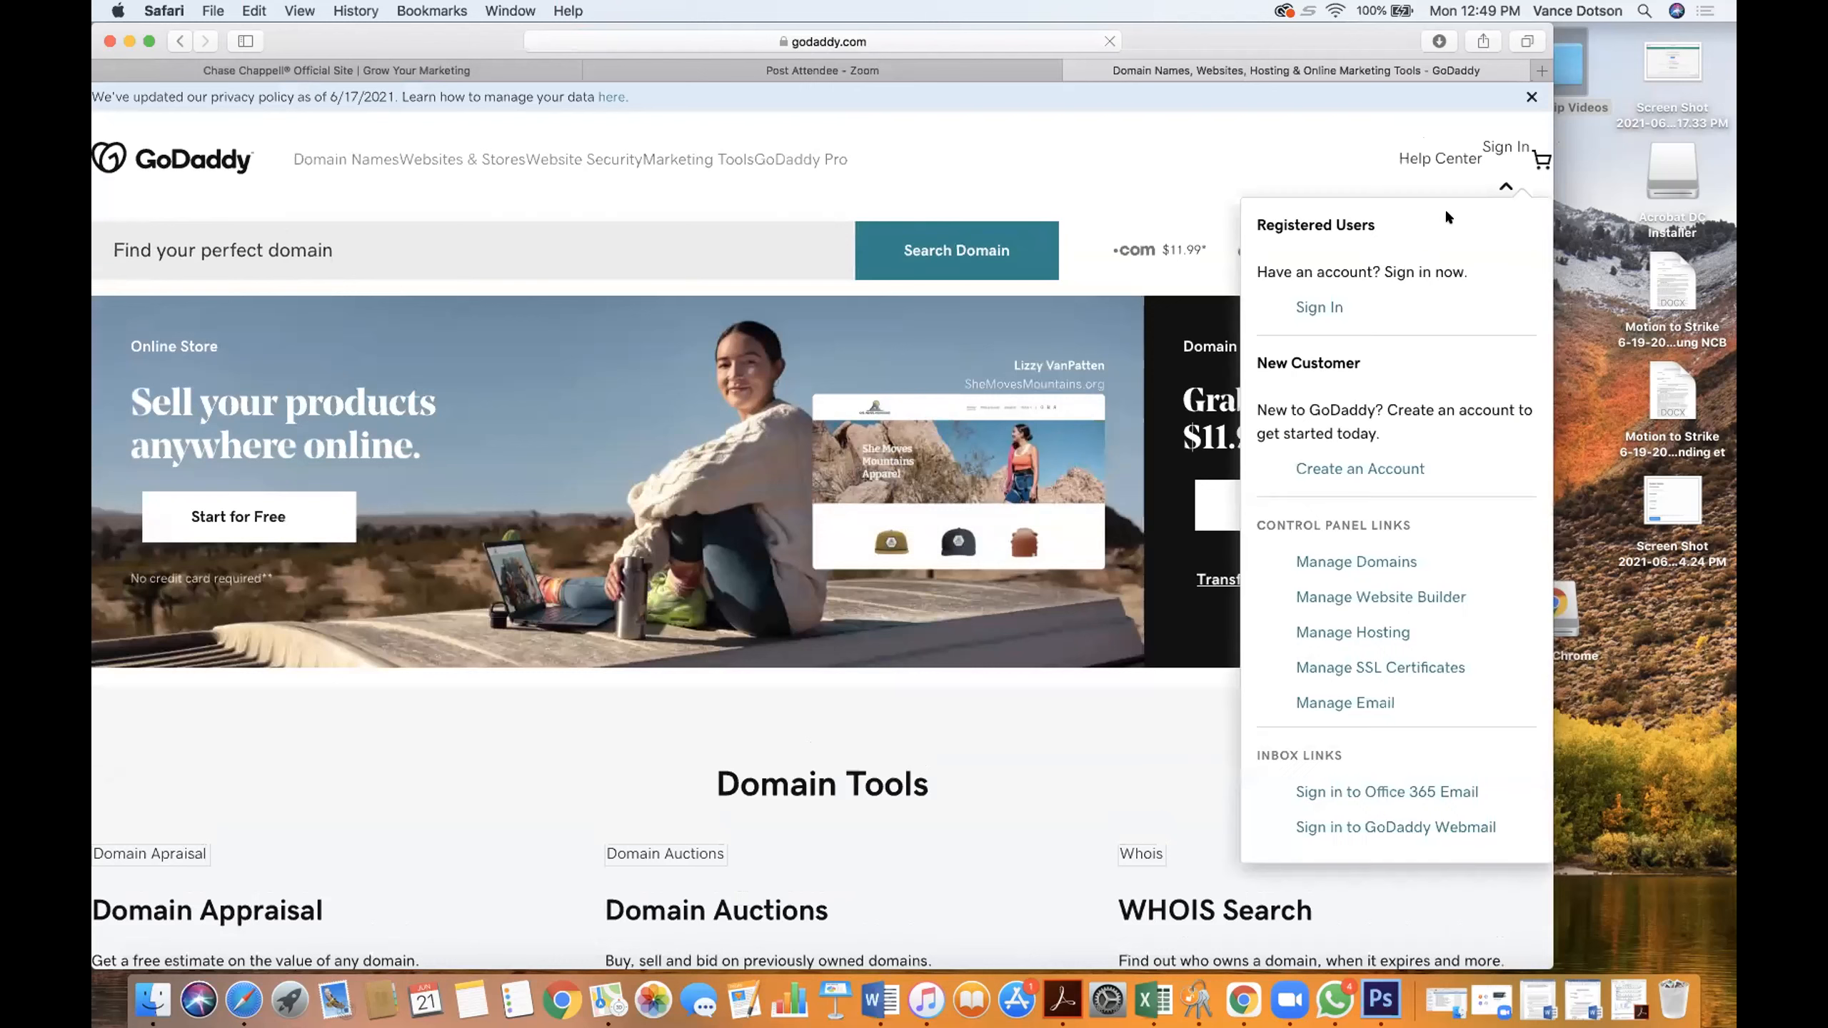
pyautogui.click(1302, 307)
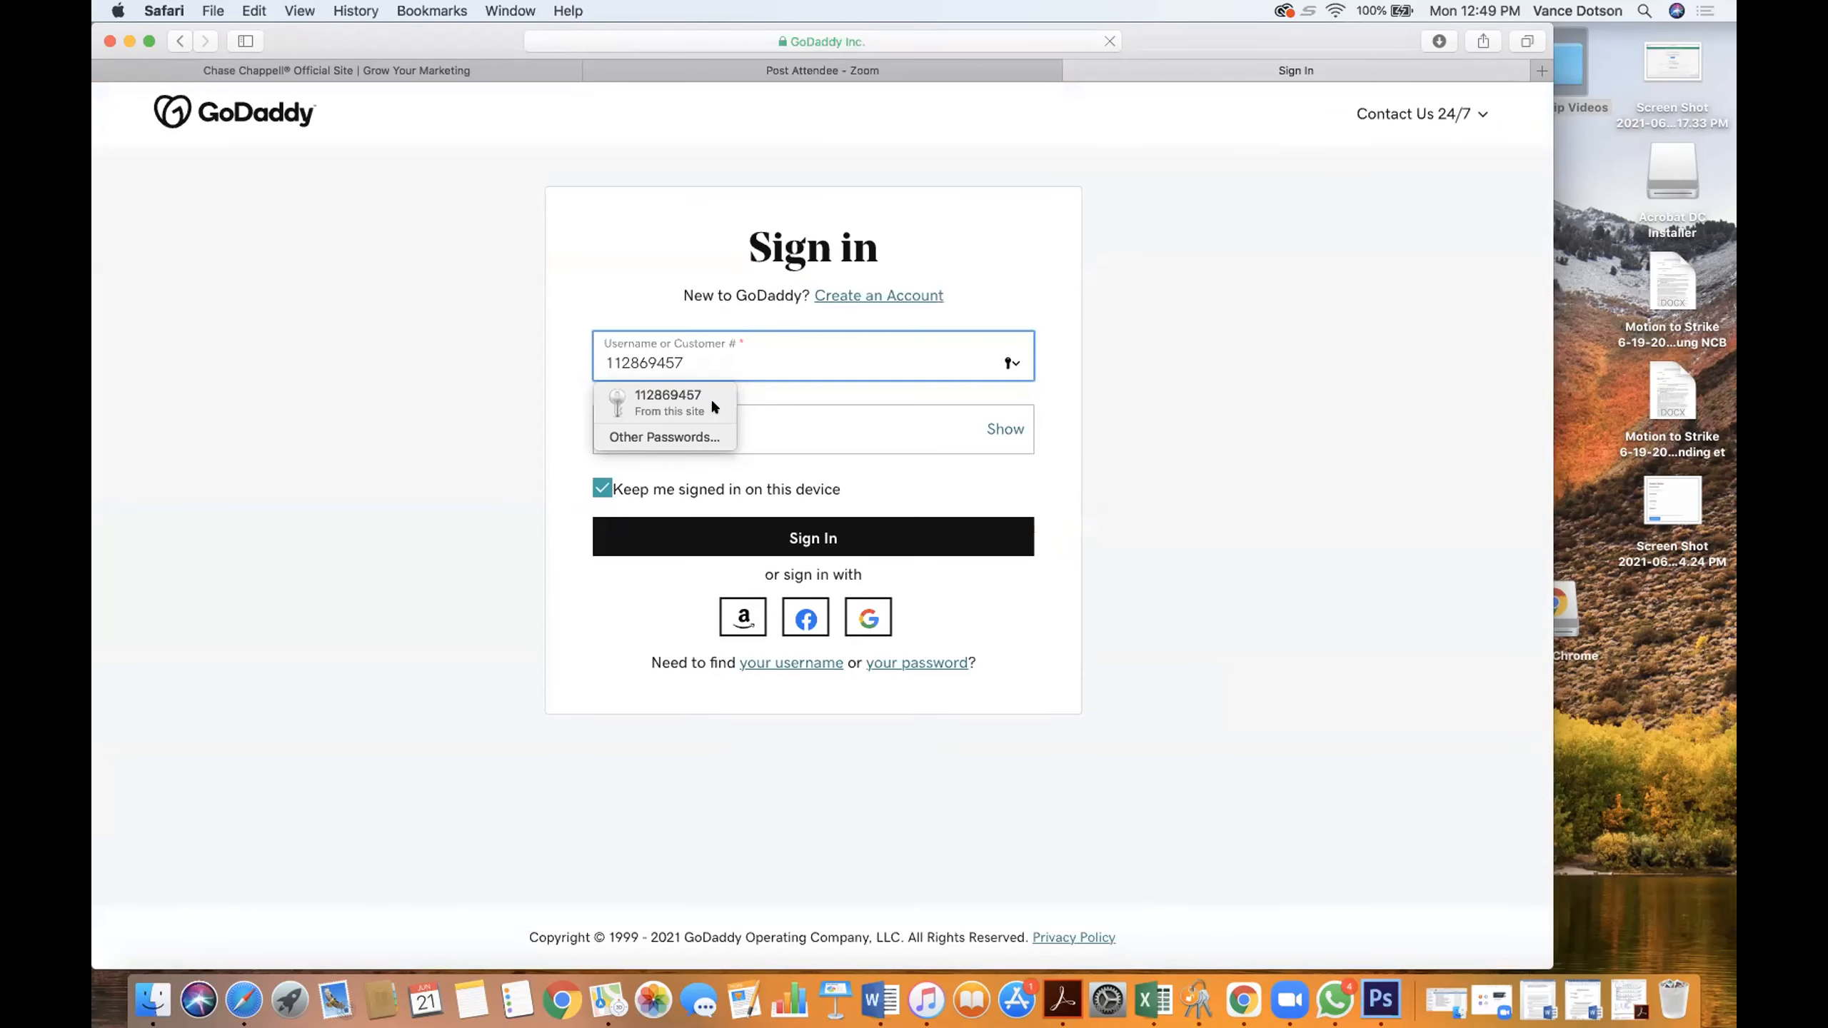
# - Try to sign in to GoDaddy with the saved customer number and account password, closing the Safari window and returning to Chrome
pyautogui.click(824, 415)
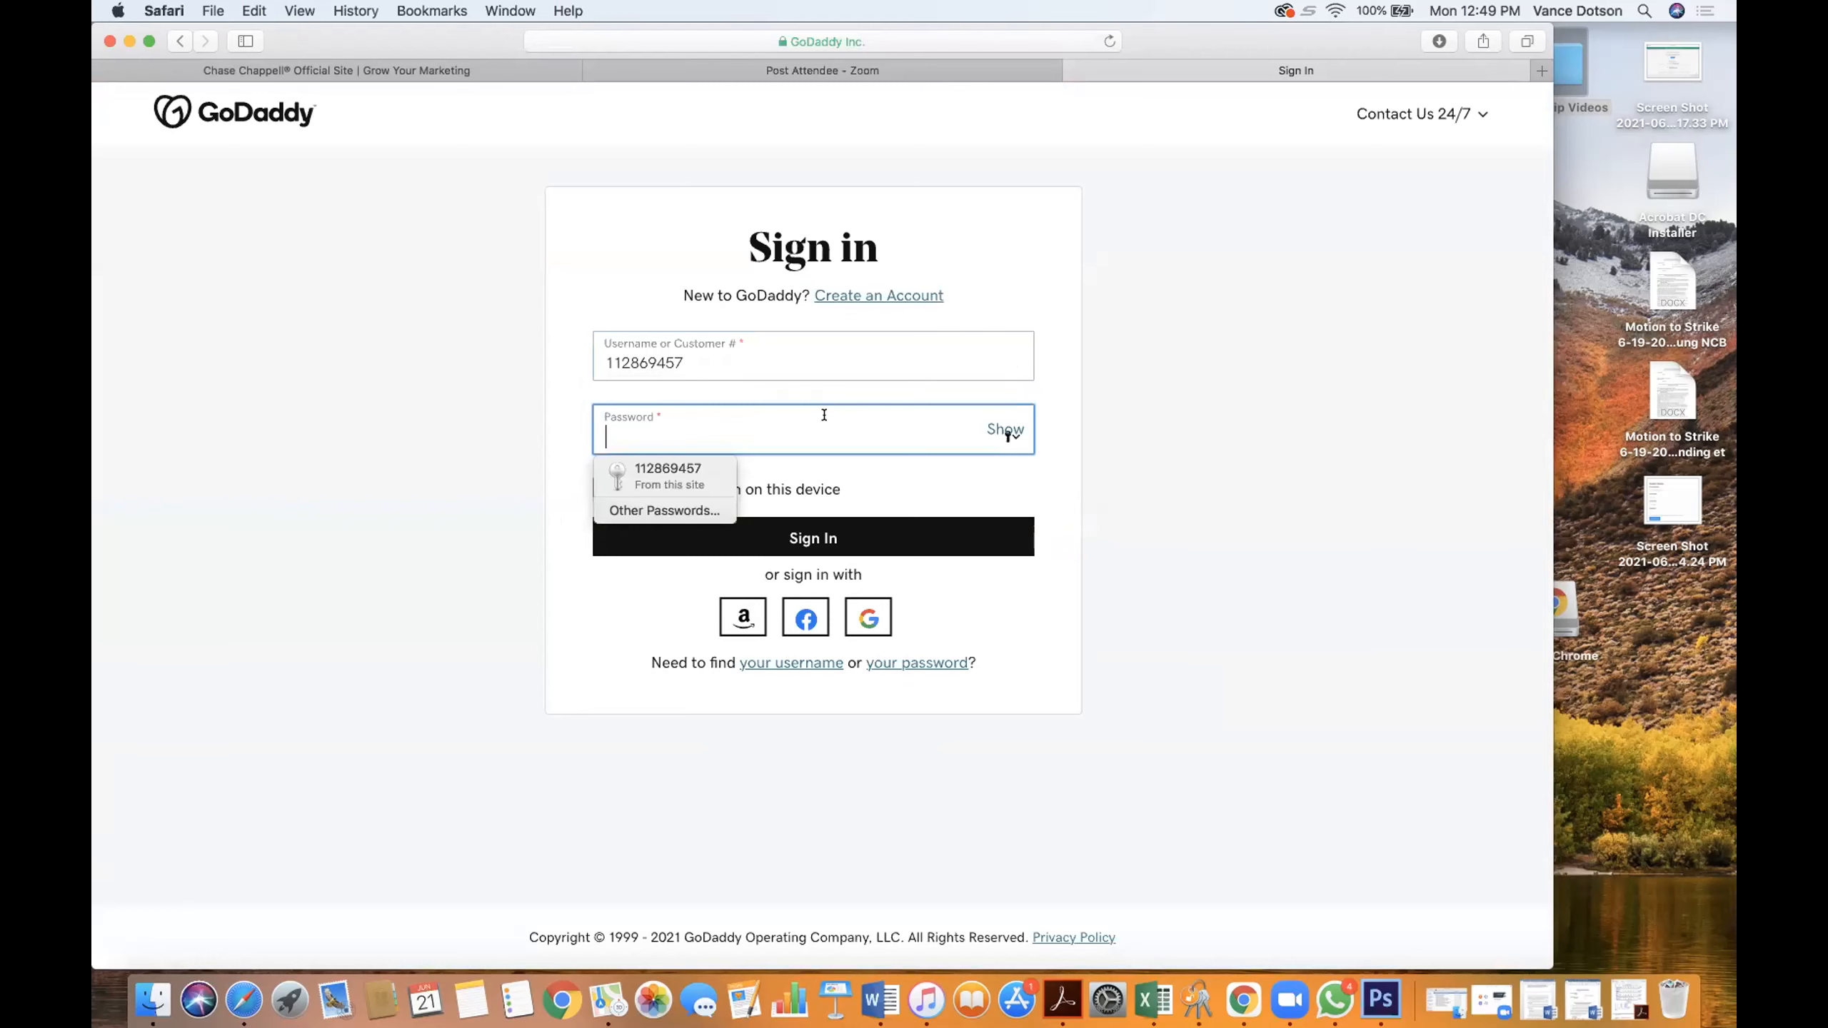
pyautogui.click(646, 469)
pyautogui.click(795, 536)
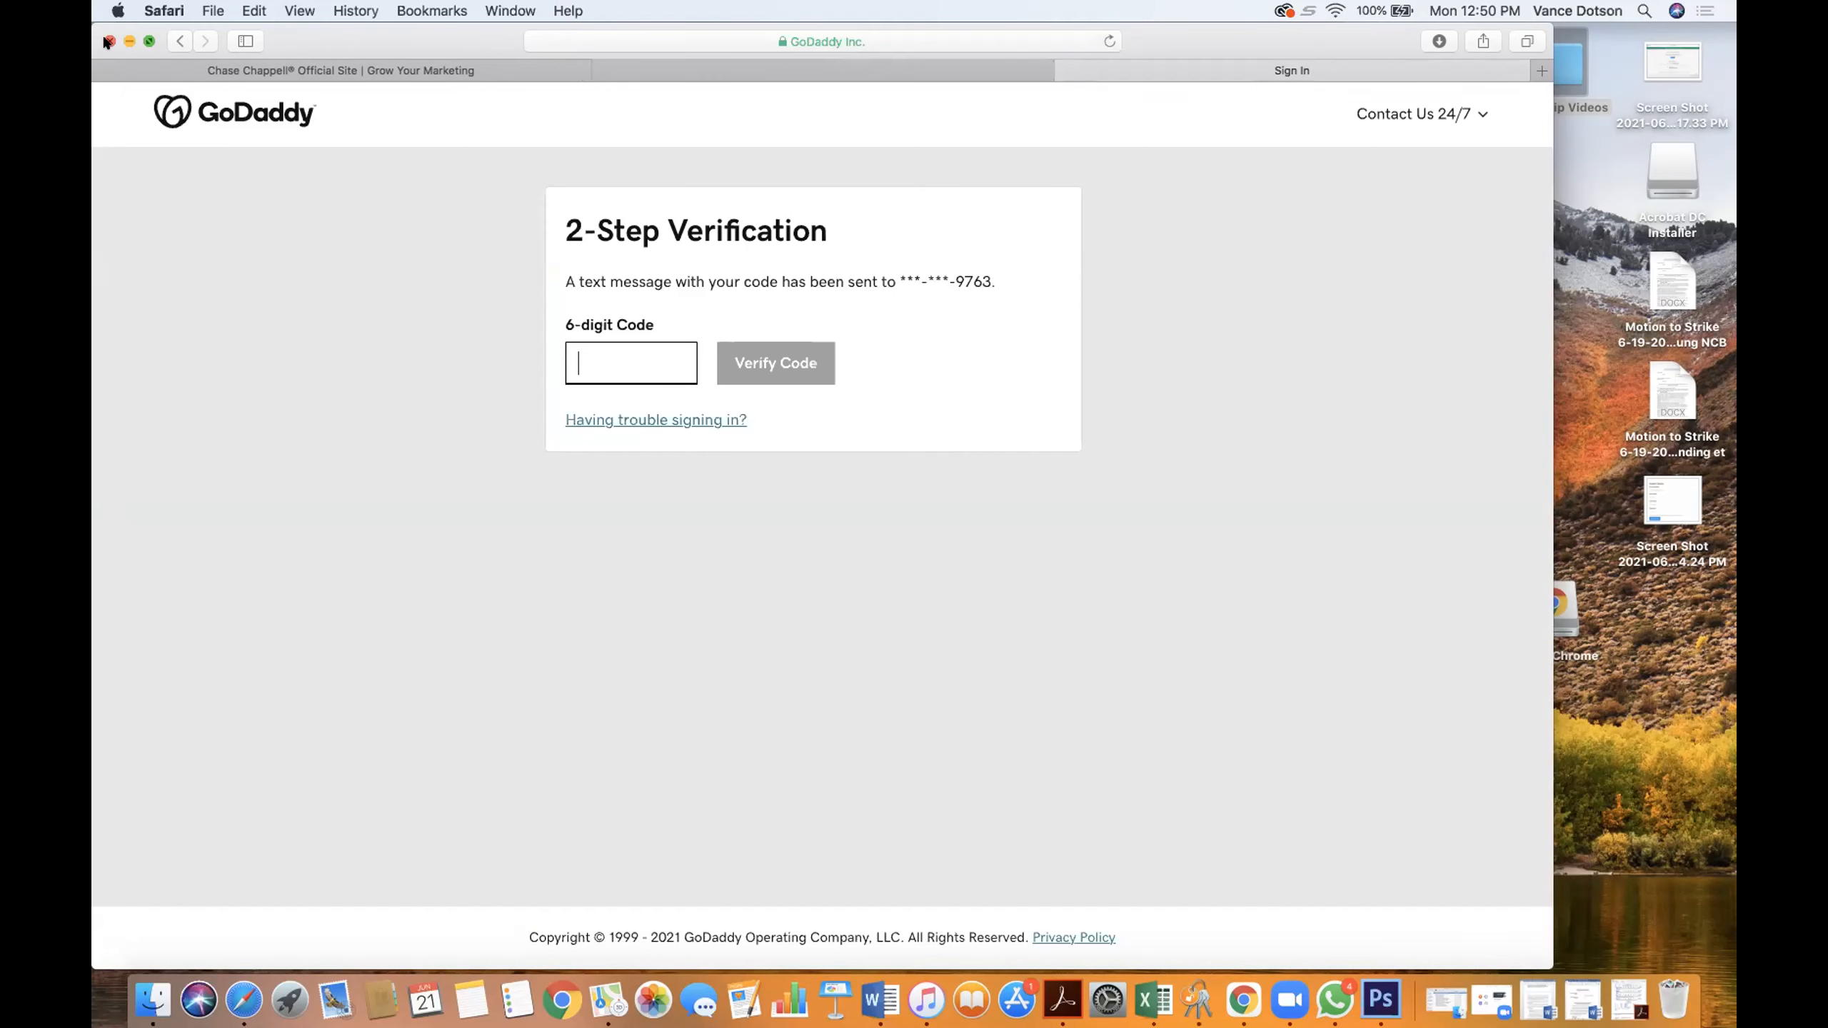
pyautogui.press('super+w')
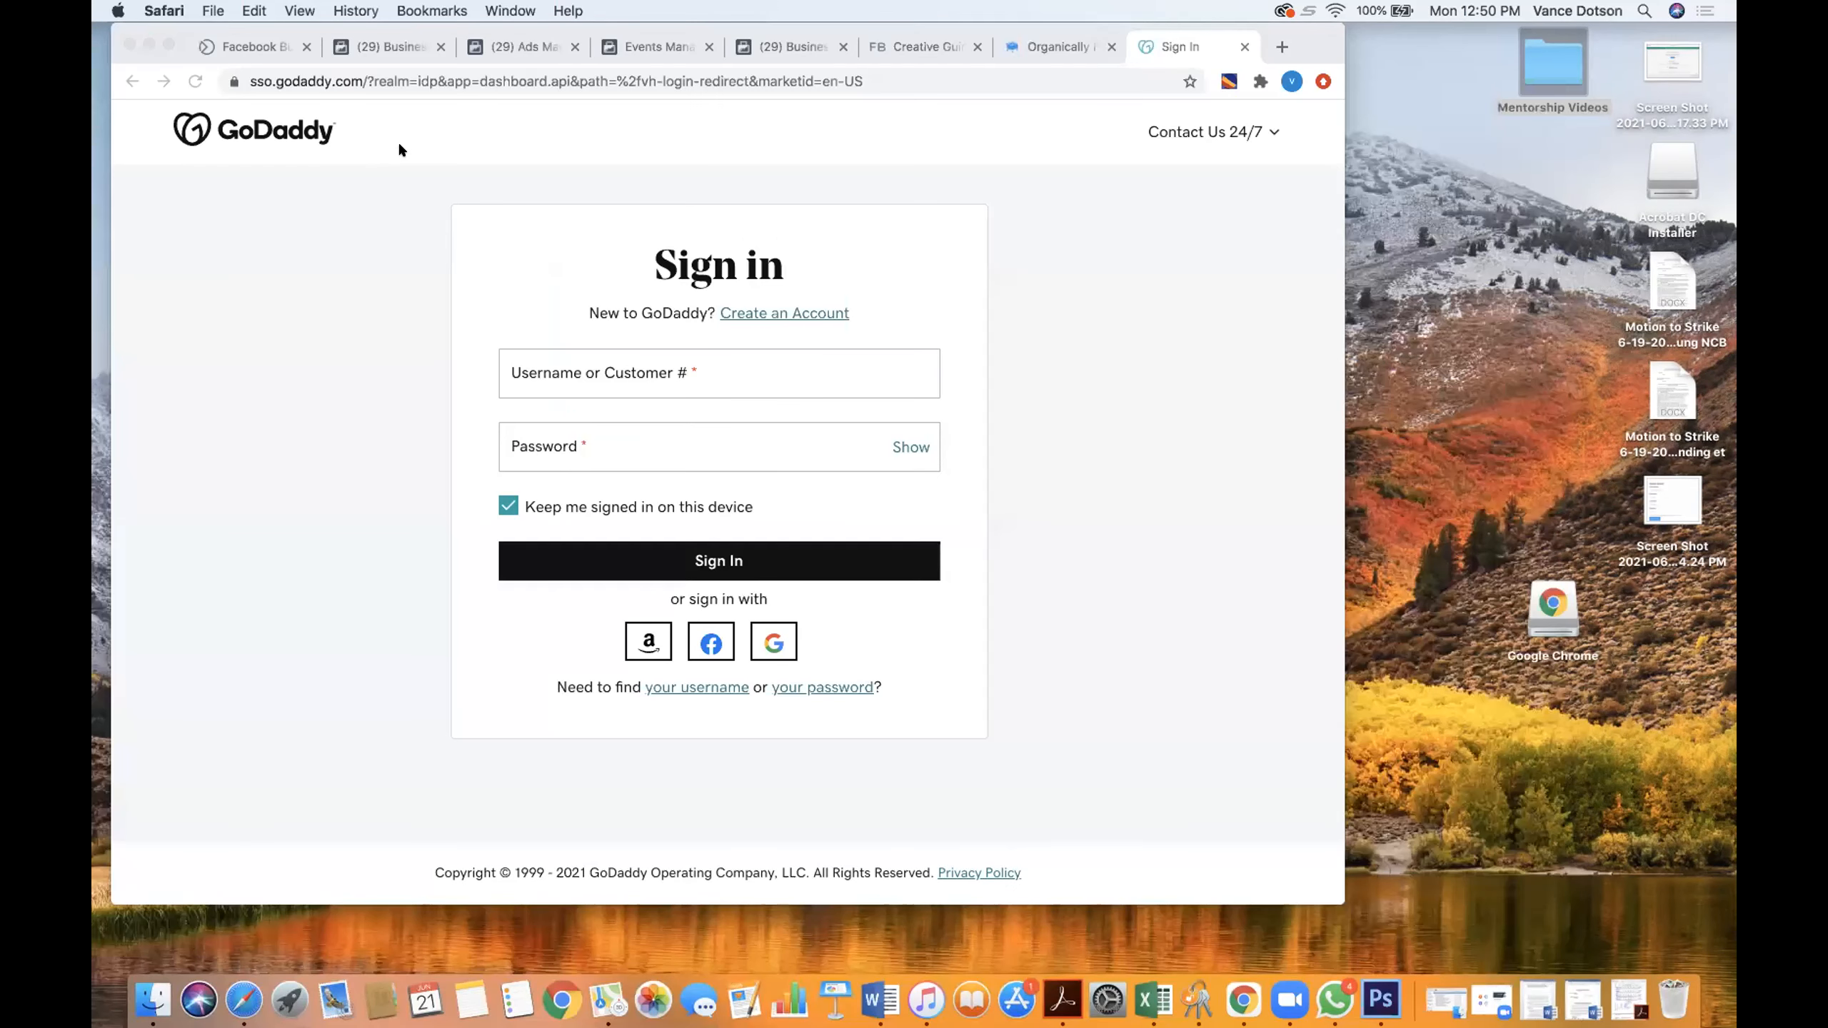
pyautogui.click(400, 149)
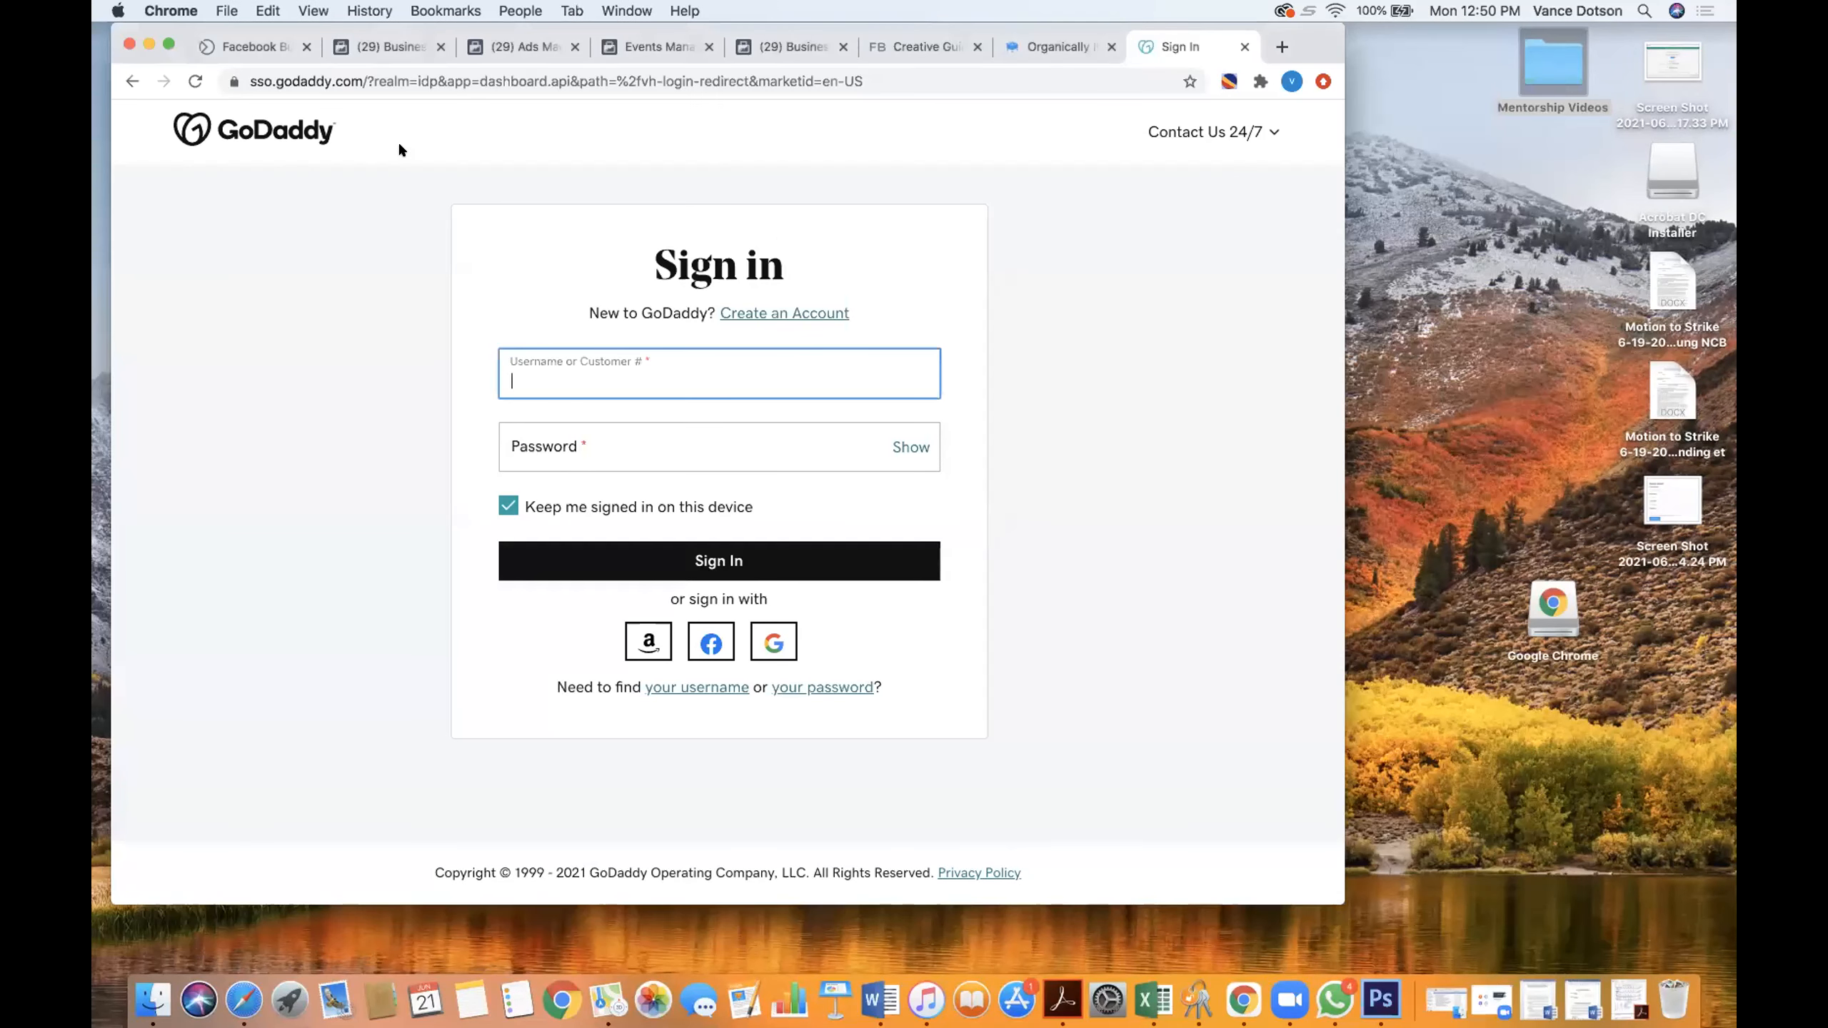
# - Examine the domain's DNS TXT verification instructions, the Web Event Configurations, the ad account's settings and its campaign list
pyautogui.click(771, 53)
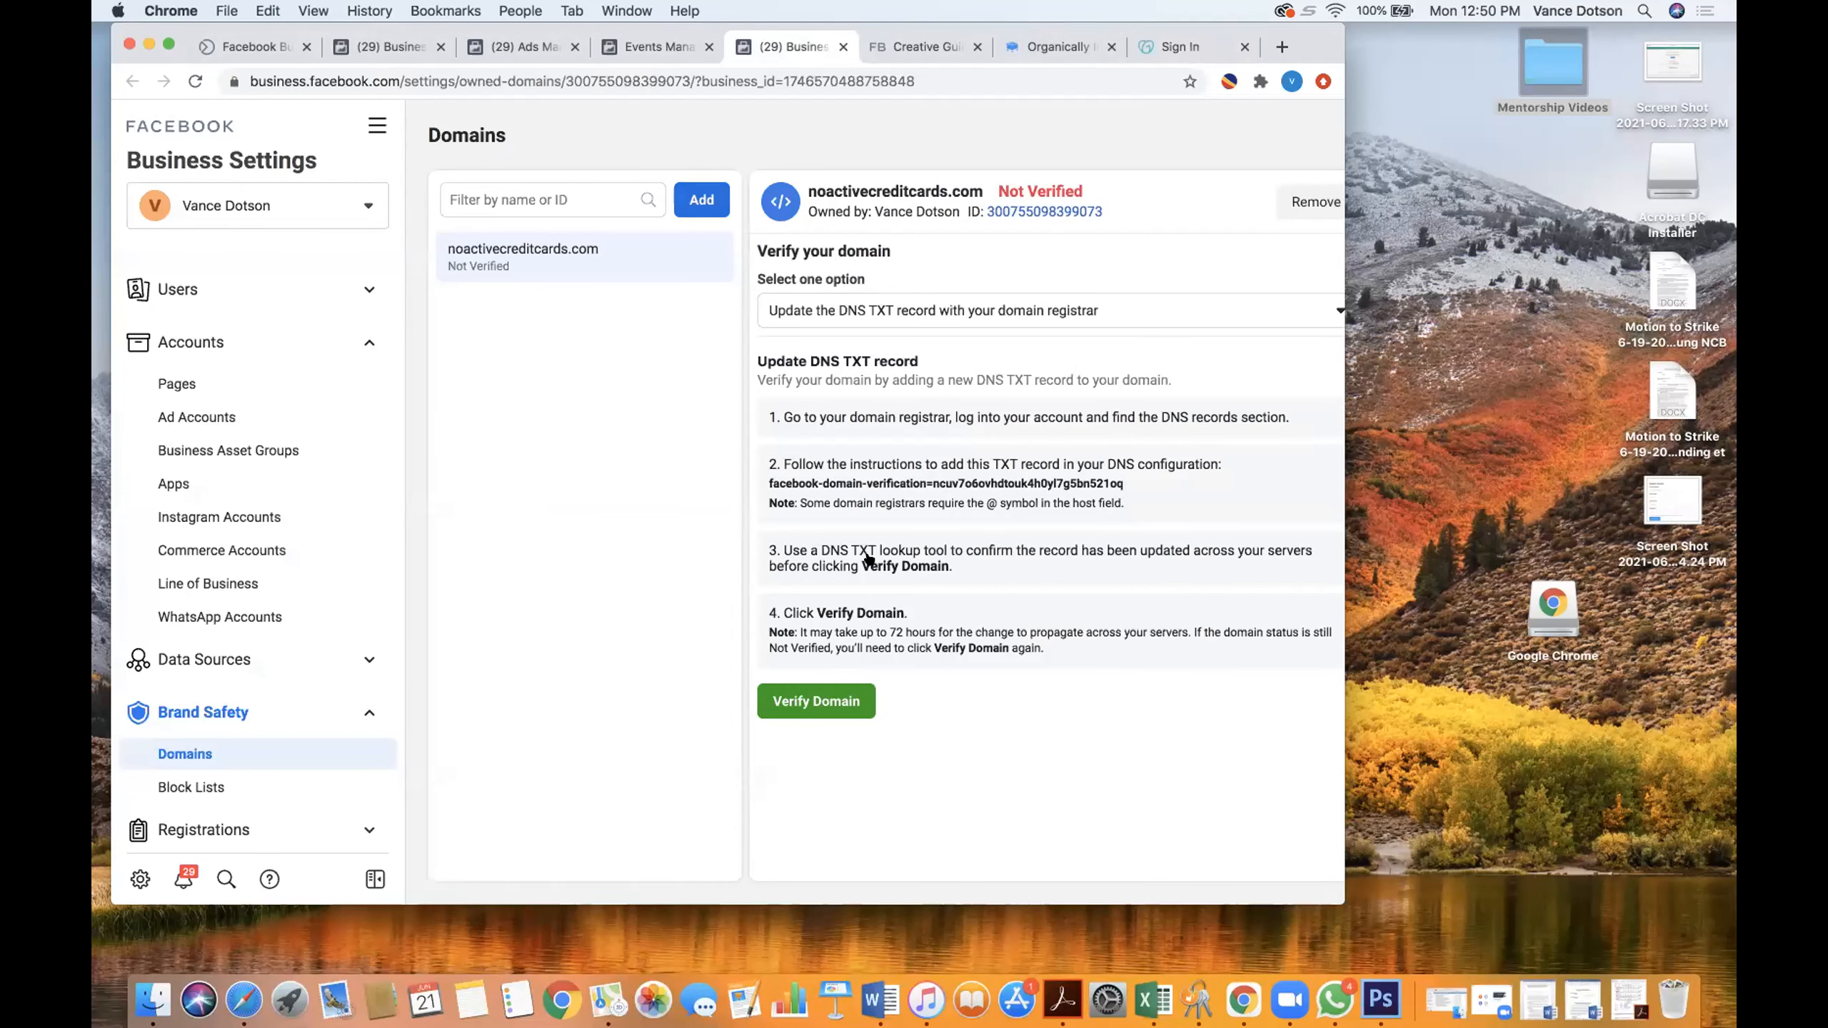
pyautogui.click(647, 47)
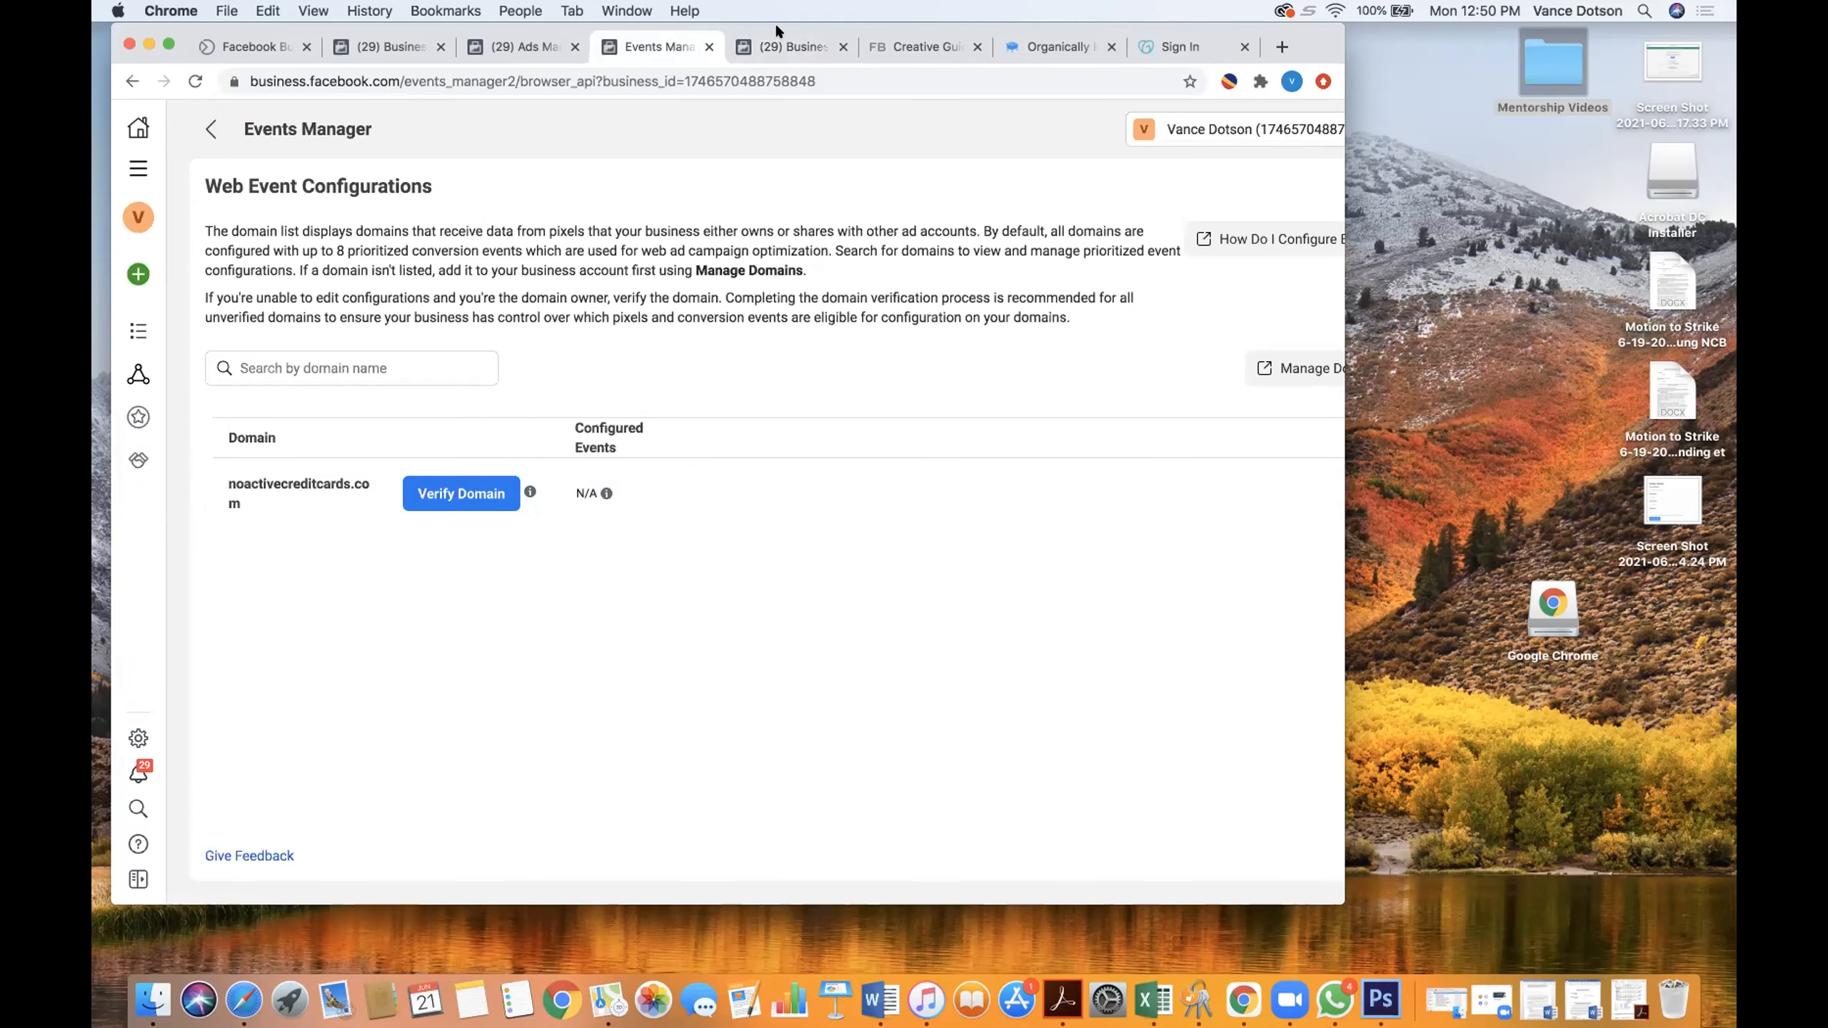
pyautogui.click(788, 46)
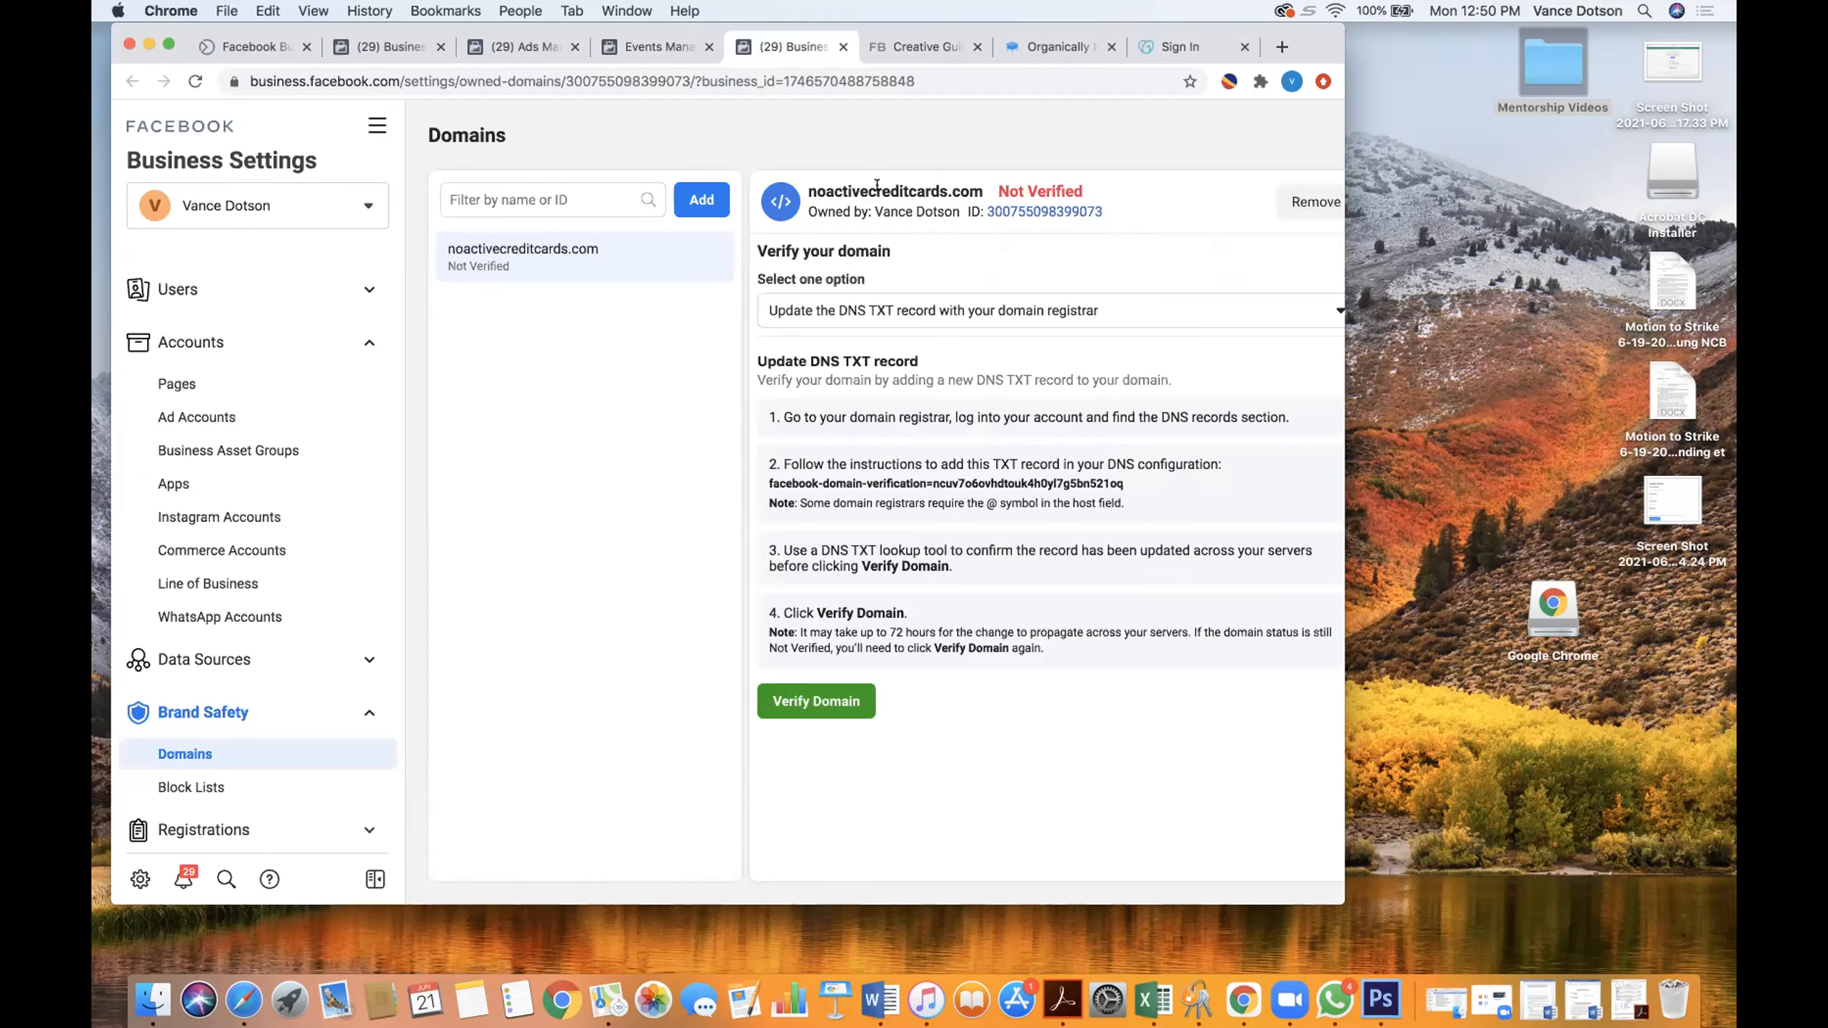
pyautogui.click(658, 48)
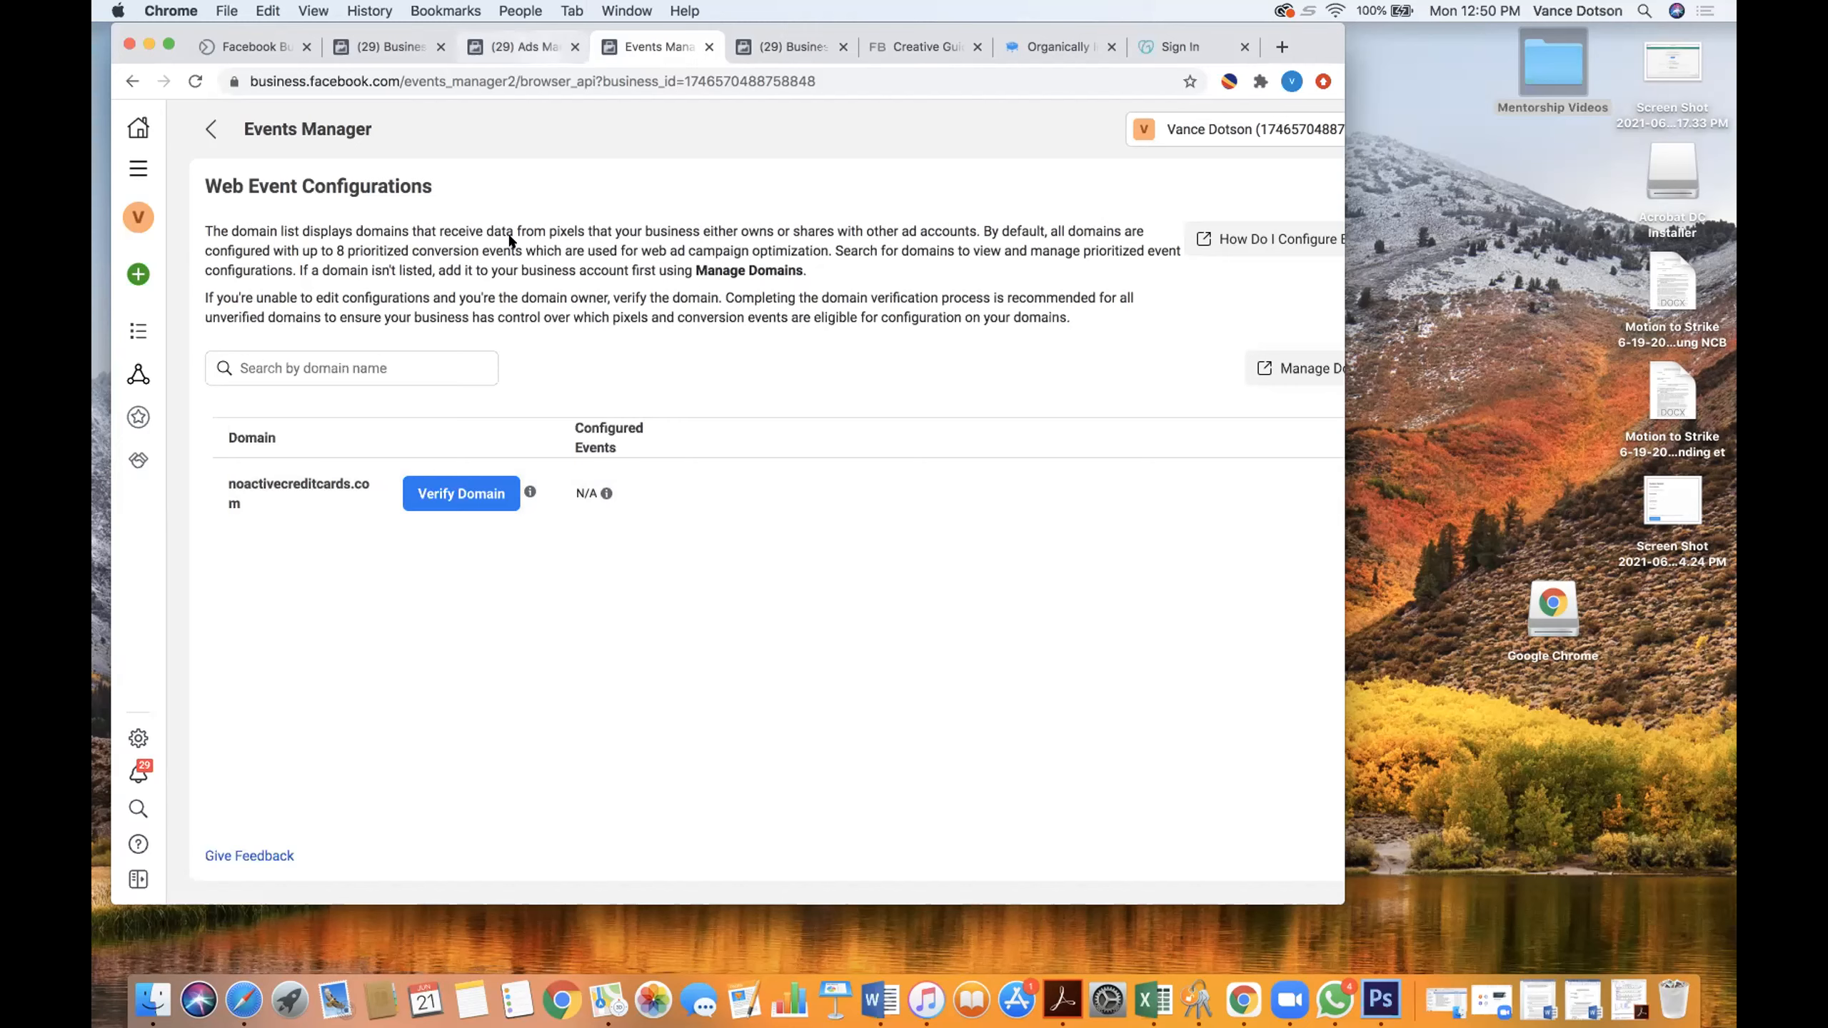
pyautogui.click(520, 48)
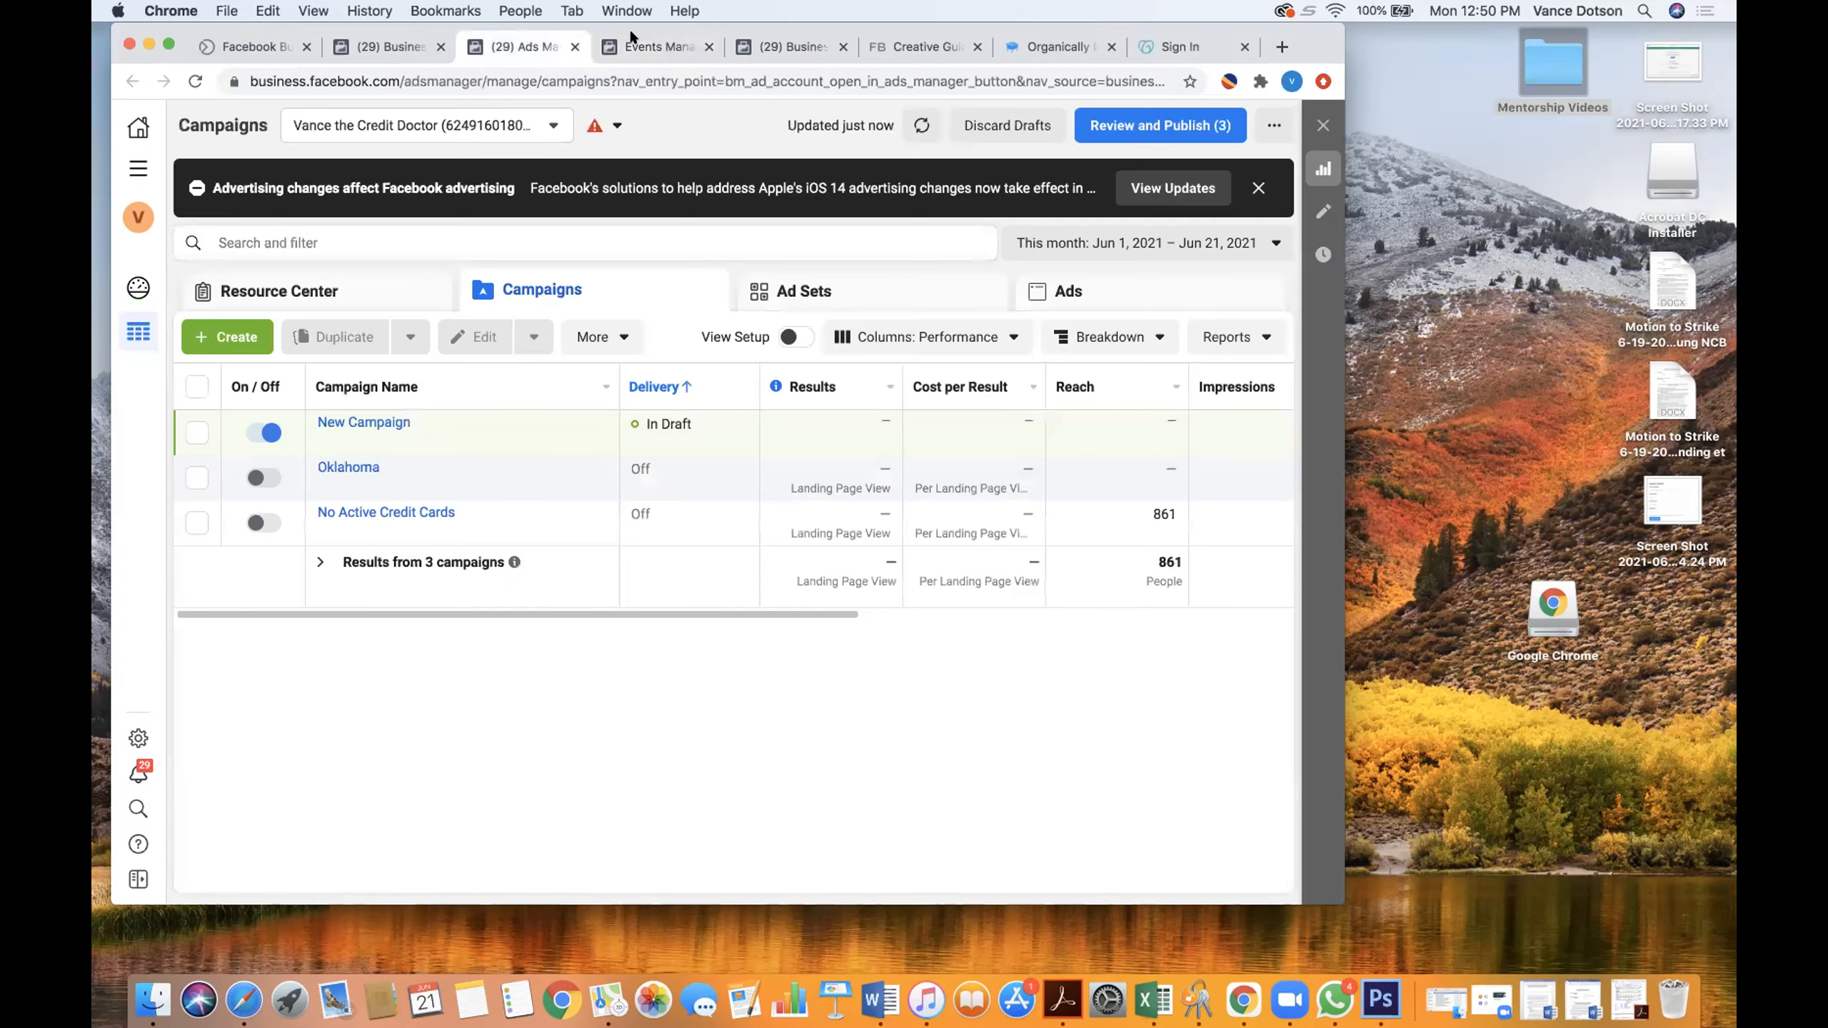
pyautogui.click(632, 39)
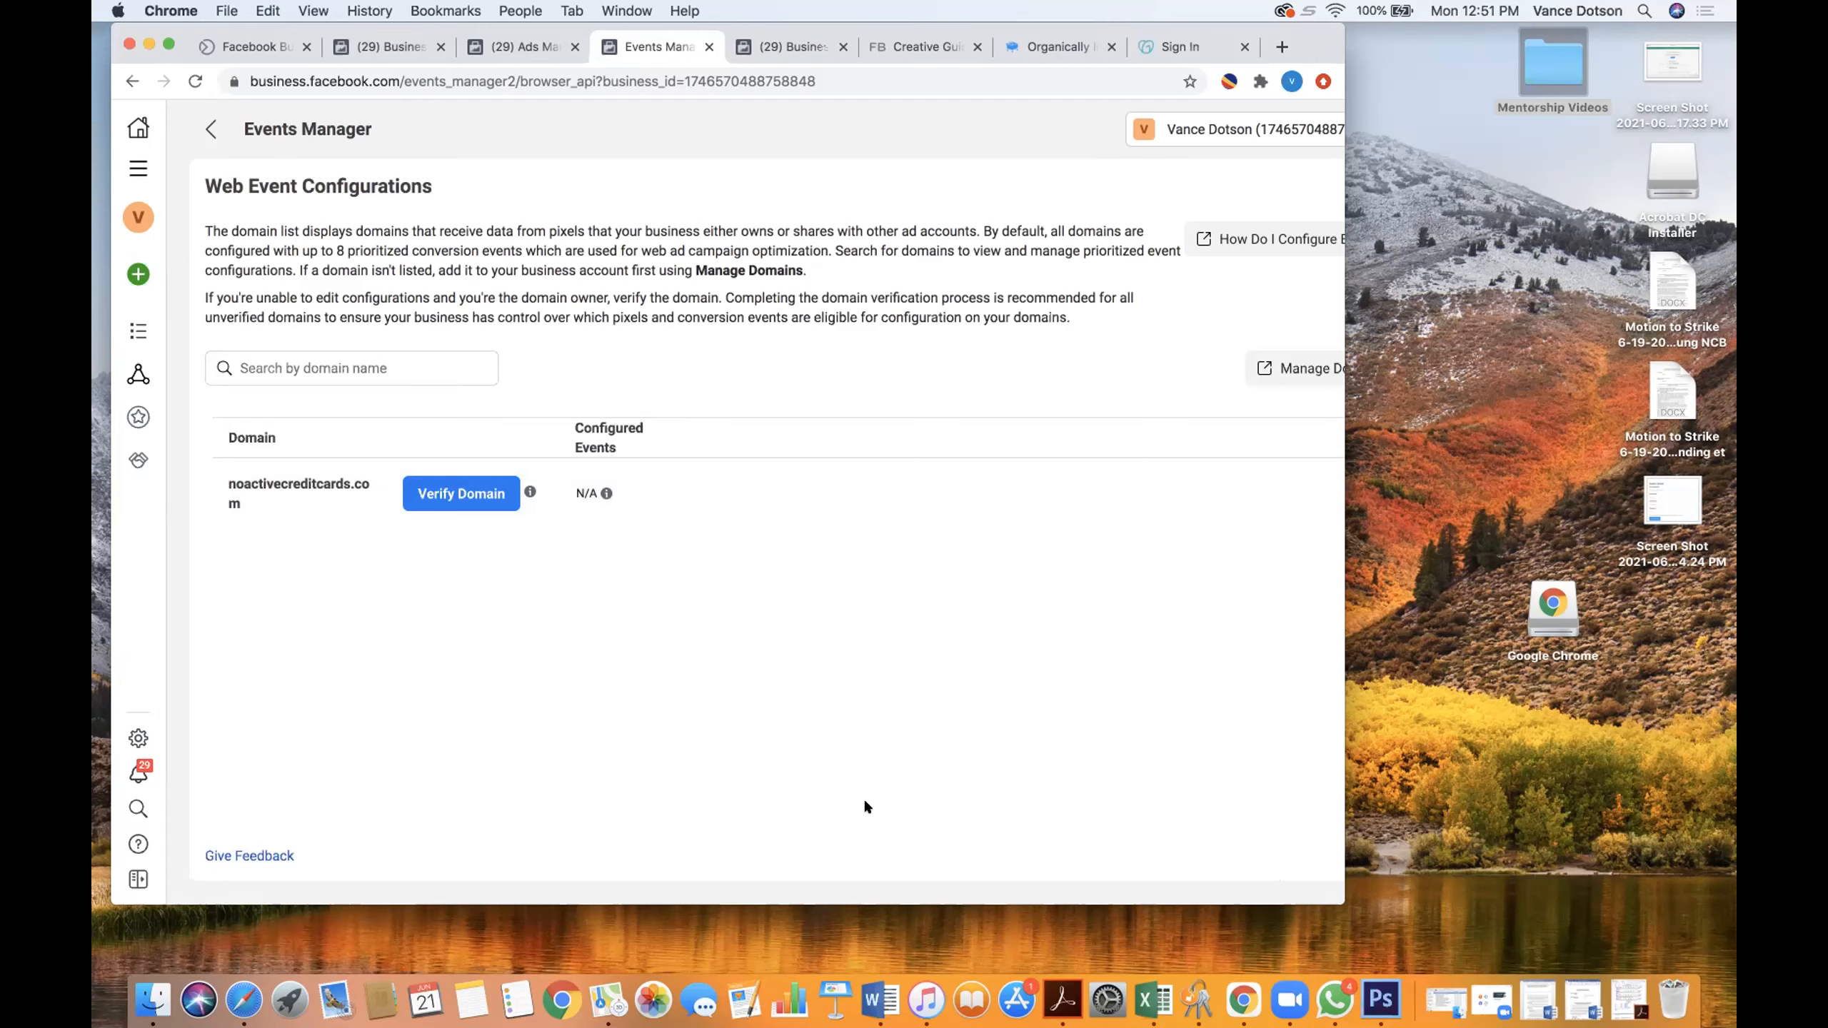
pyautogui.click(525, 51)
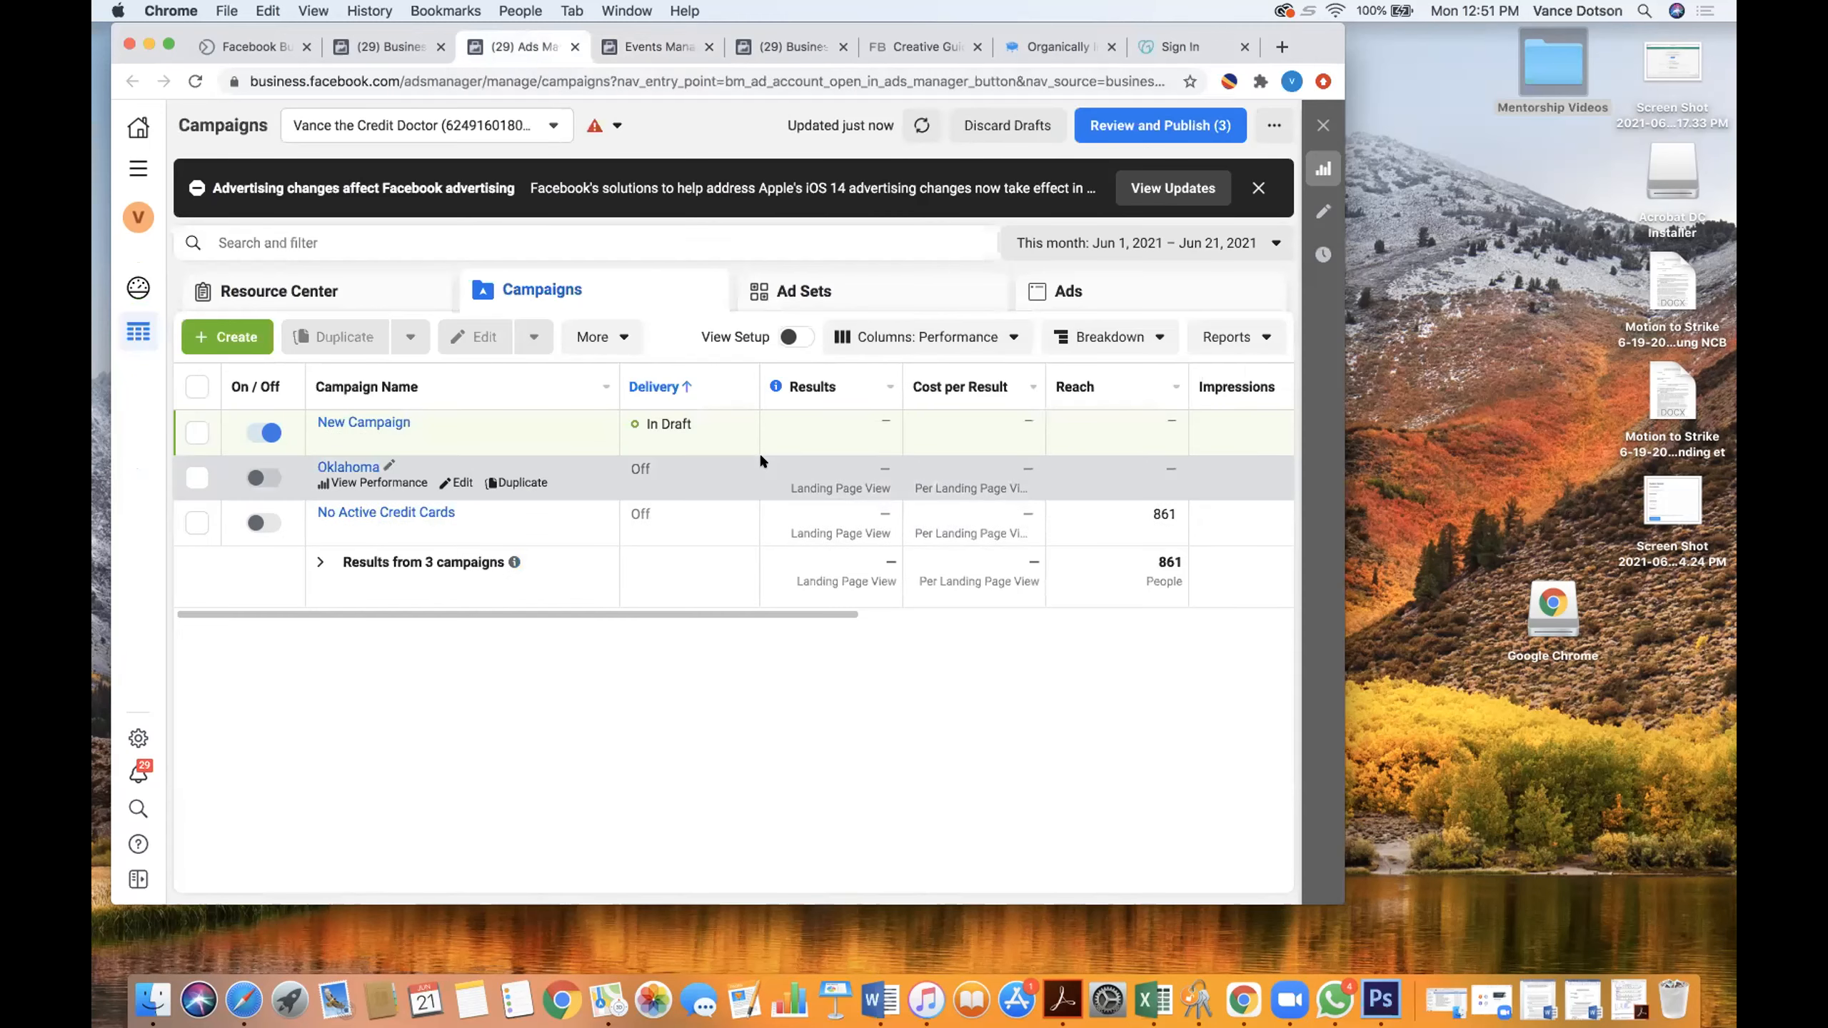
pyautogui.click(392, 47)
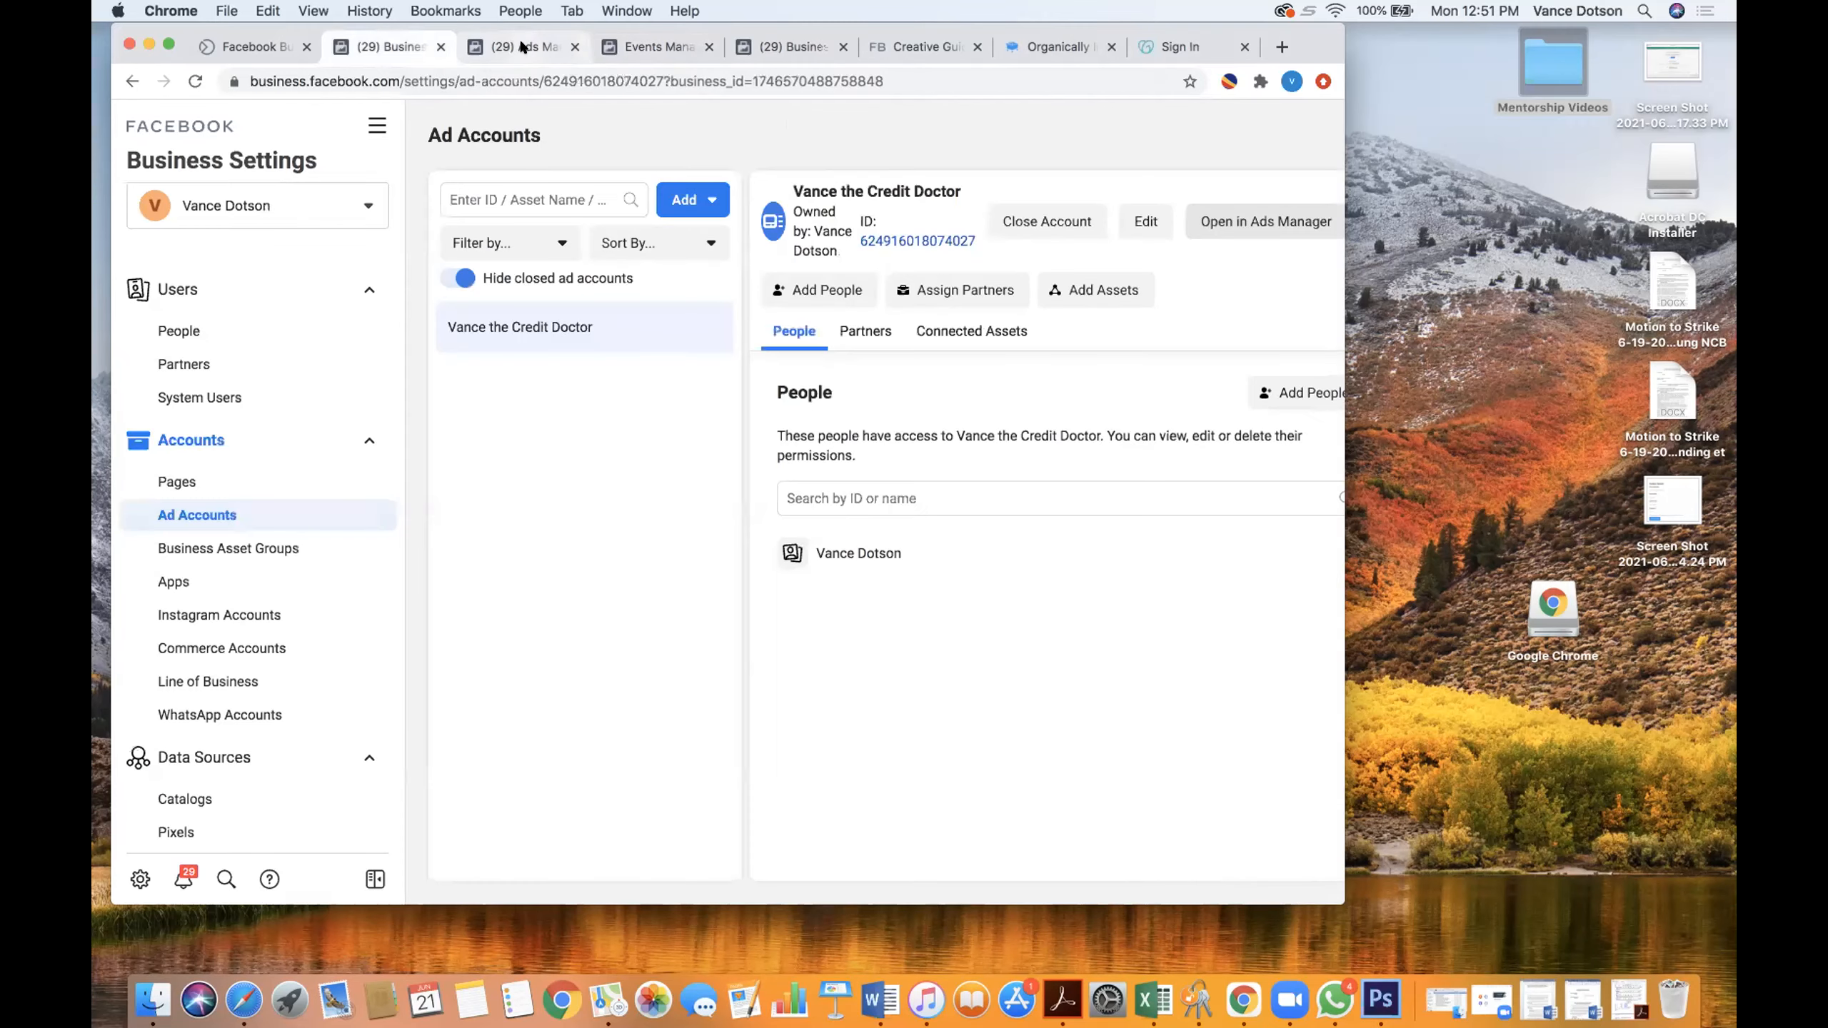
pyautogui.click(523, 46)
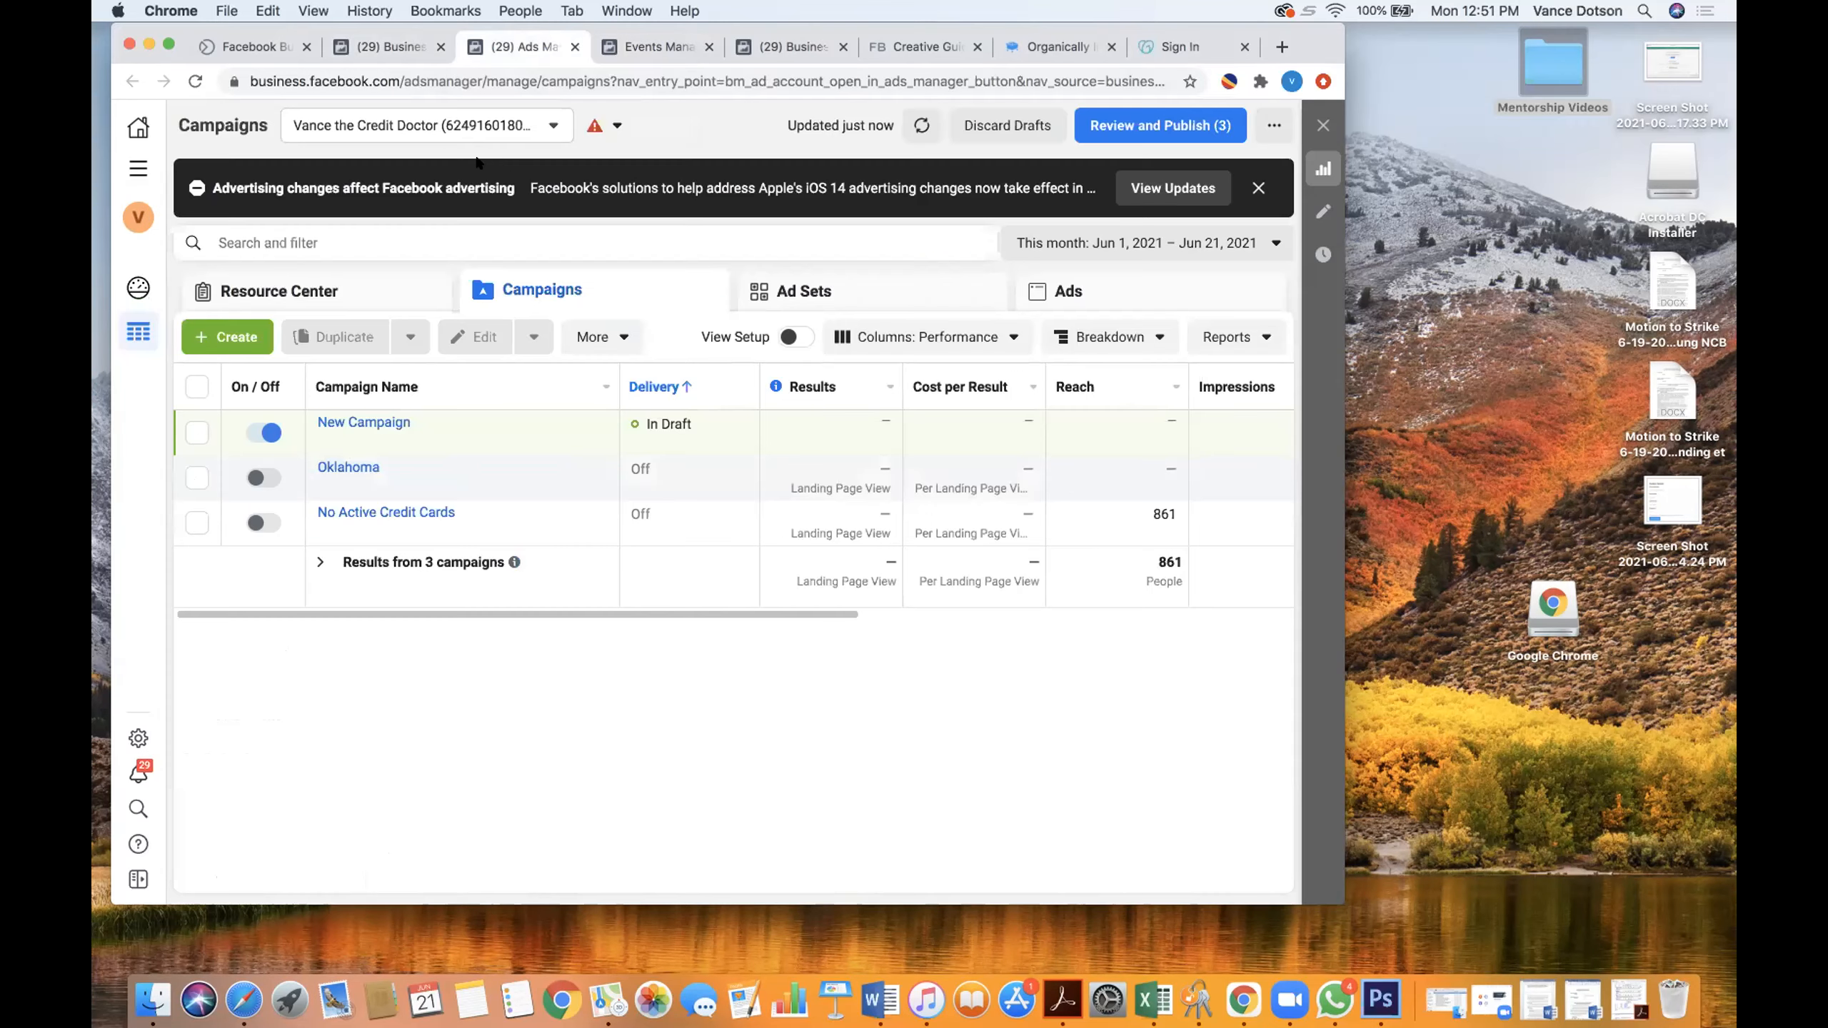
# - Open the New Campaign draft for editing and continue to its ad set settings
pyautogui.click(462, 437)
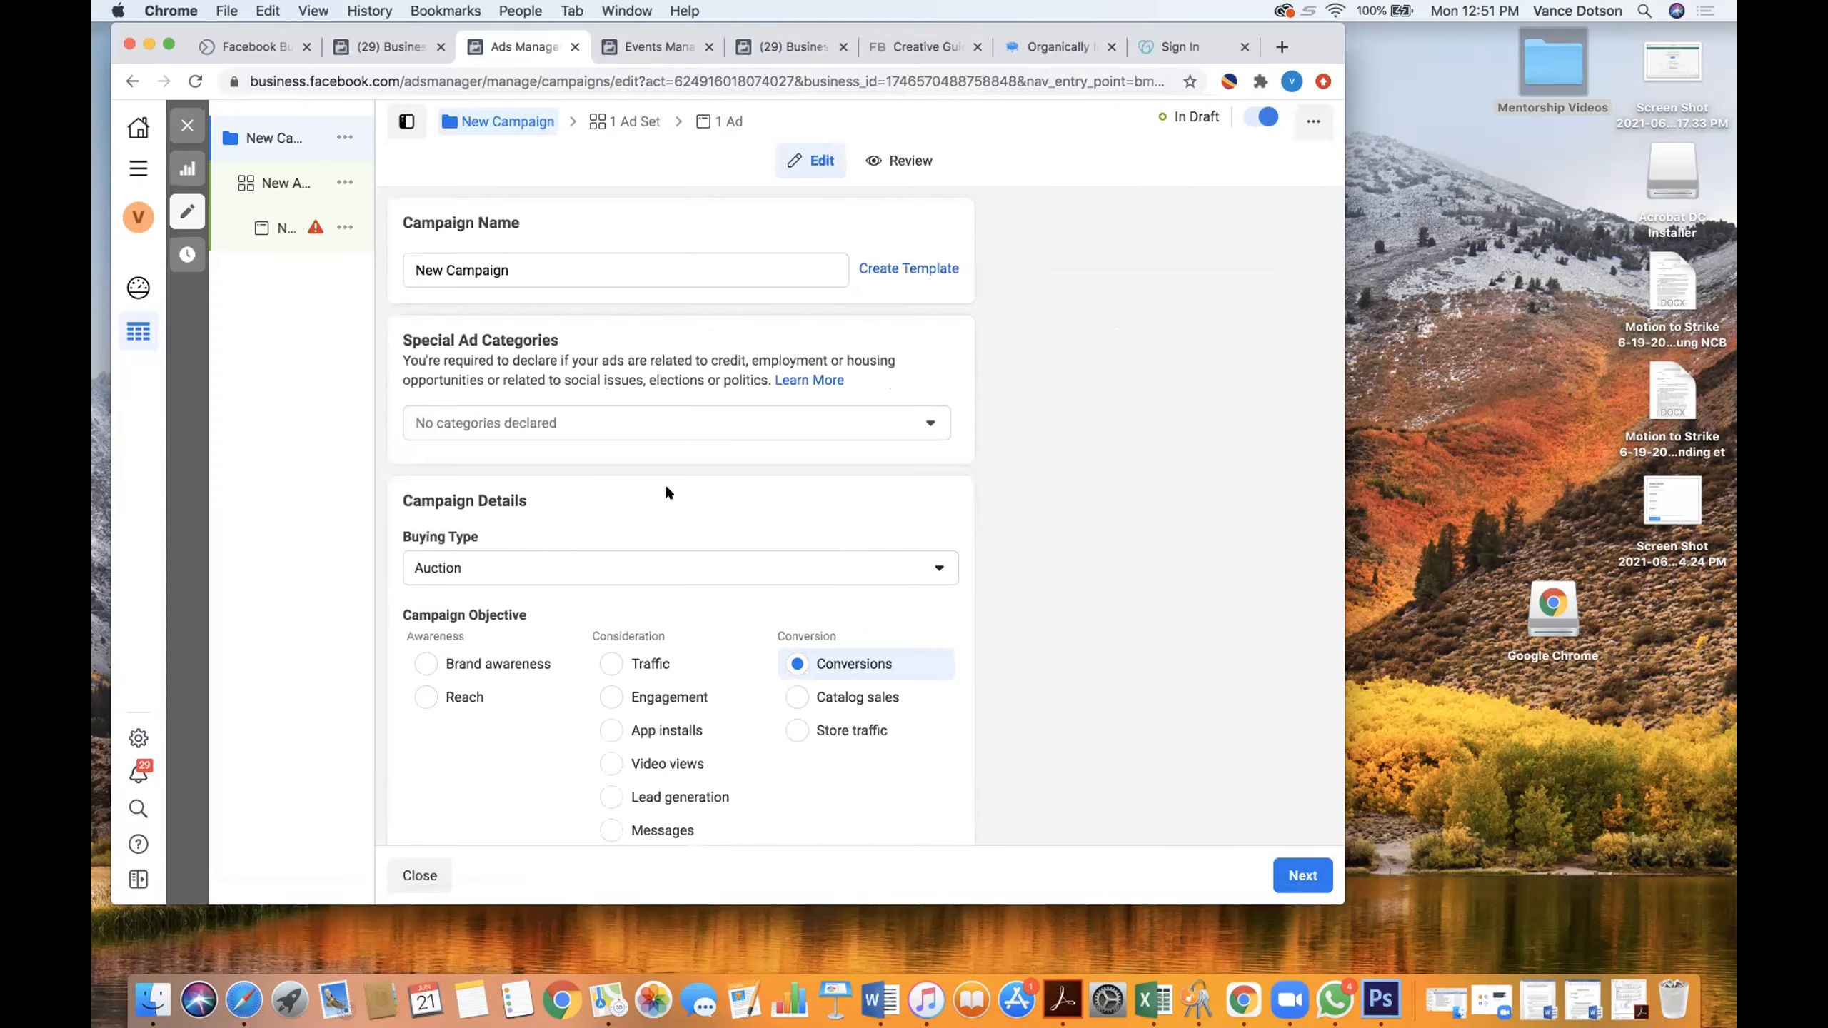
pyautogui.scroll(-5, 980, 755)
pyautogui.click(1295, 867)
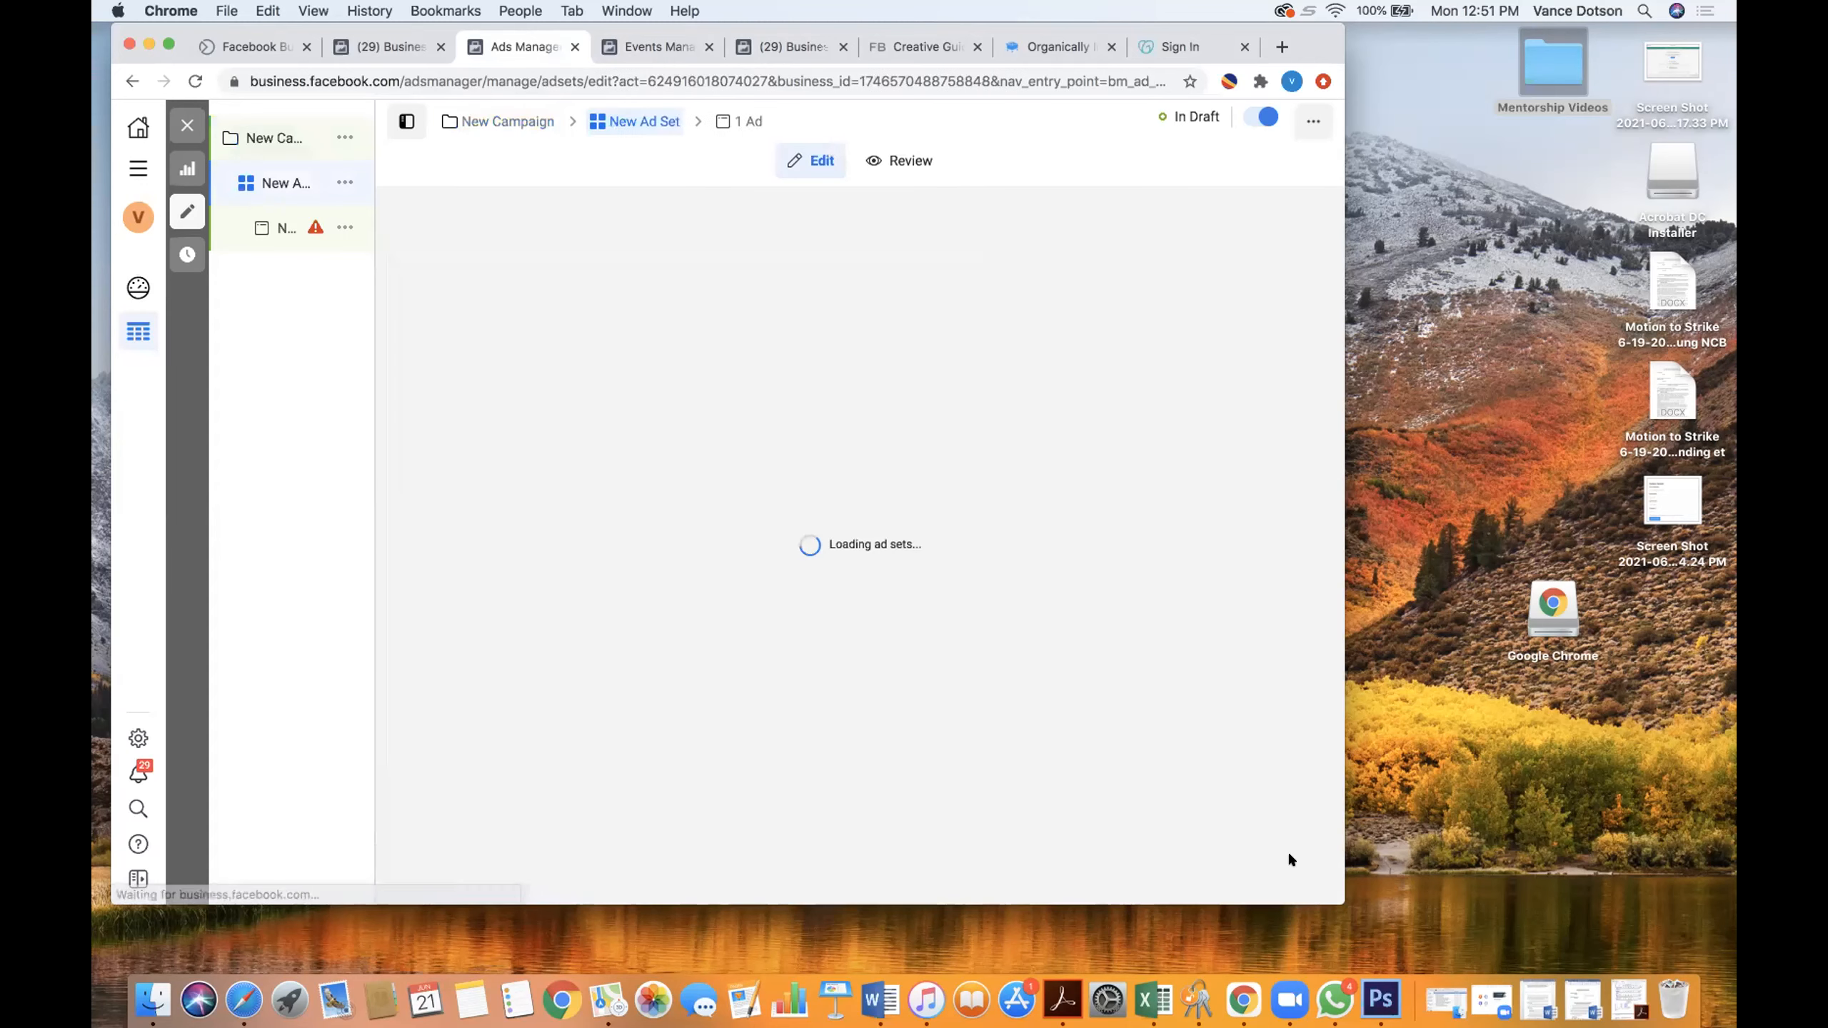
# - Review the new ad set's settings and display the choices for Optimization for Ad Delivery, dismissing the lookalike audience tip
pyautogui.scroll(-3, 392, 460)
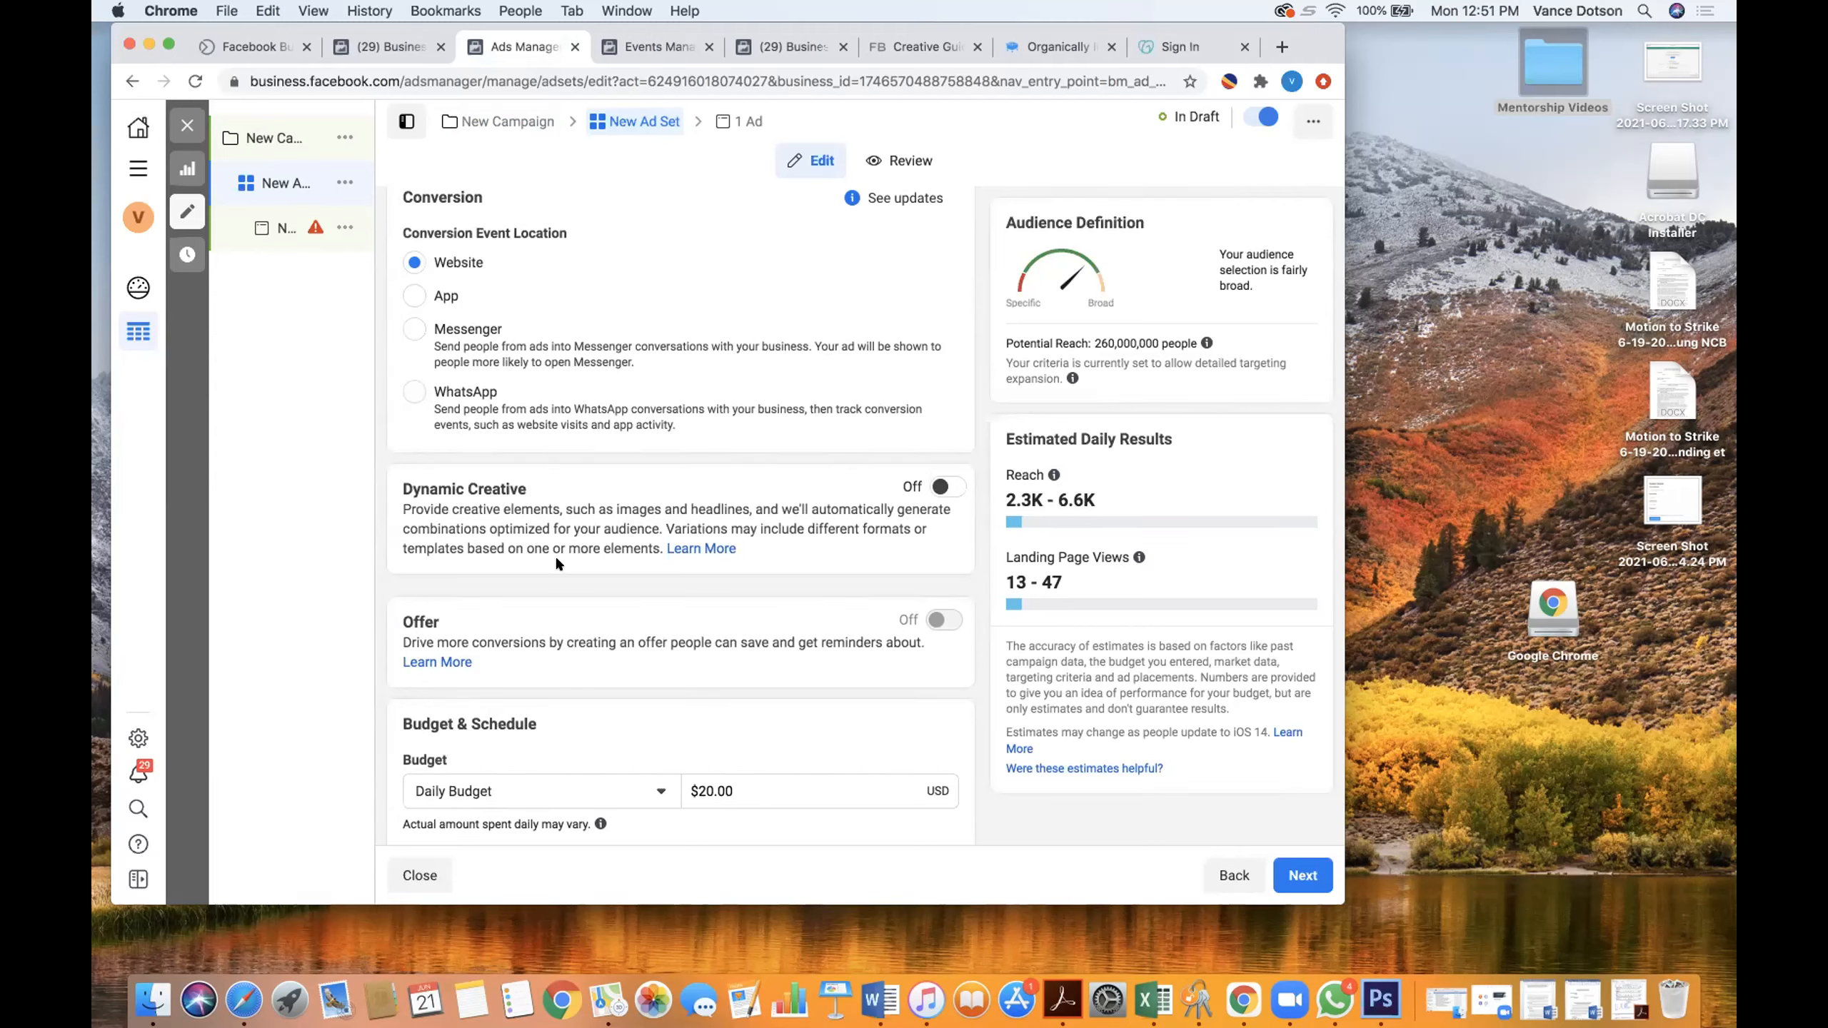
pyautogui.scroll(-6, 554, 562)
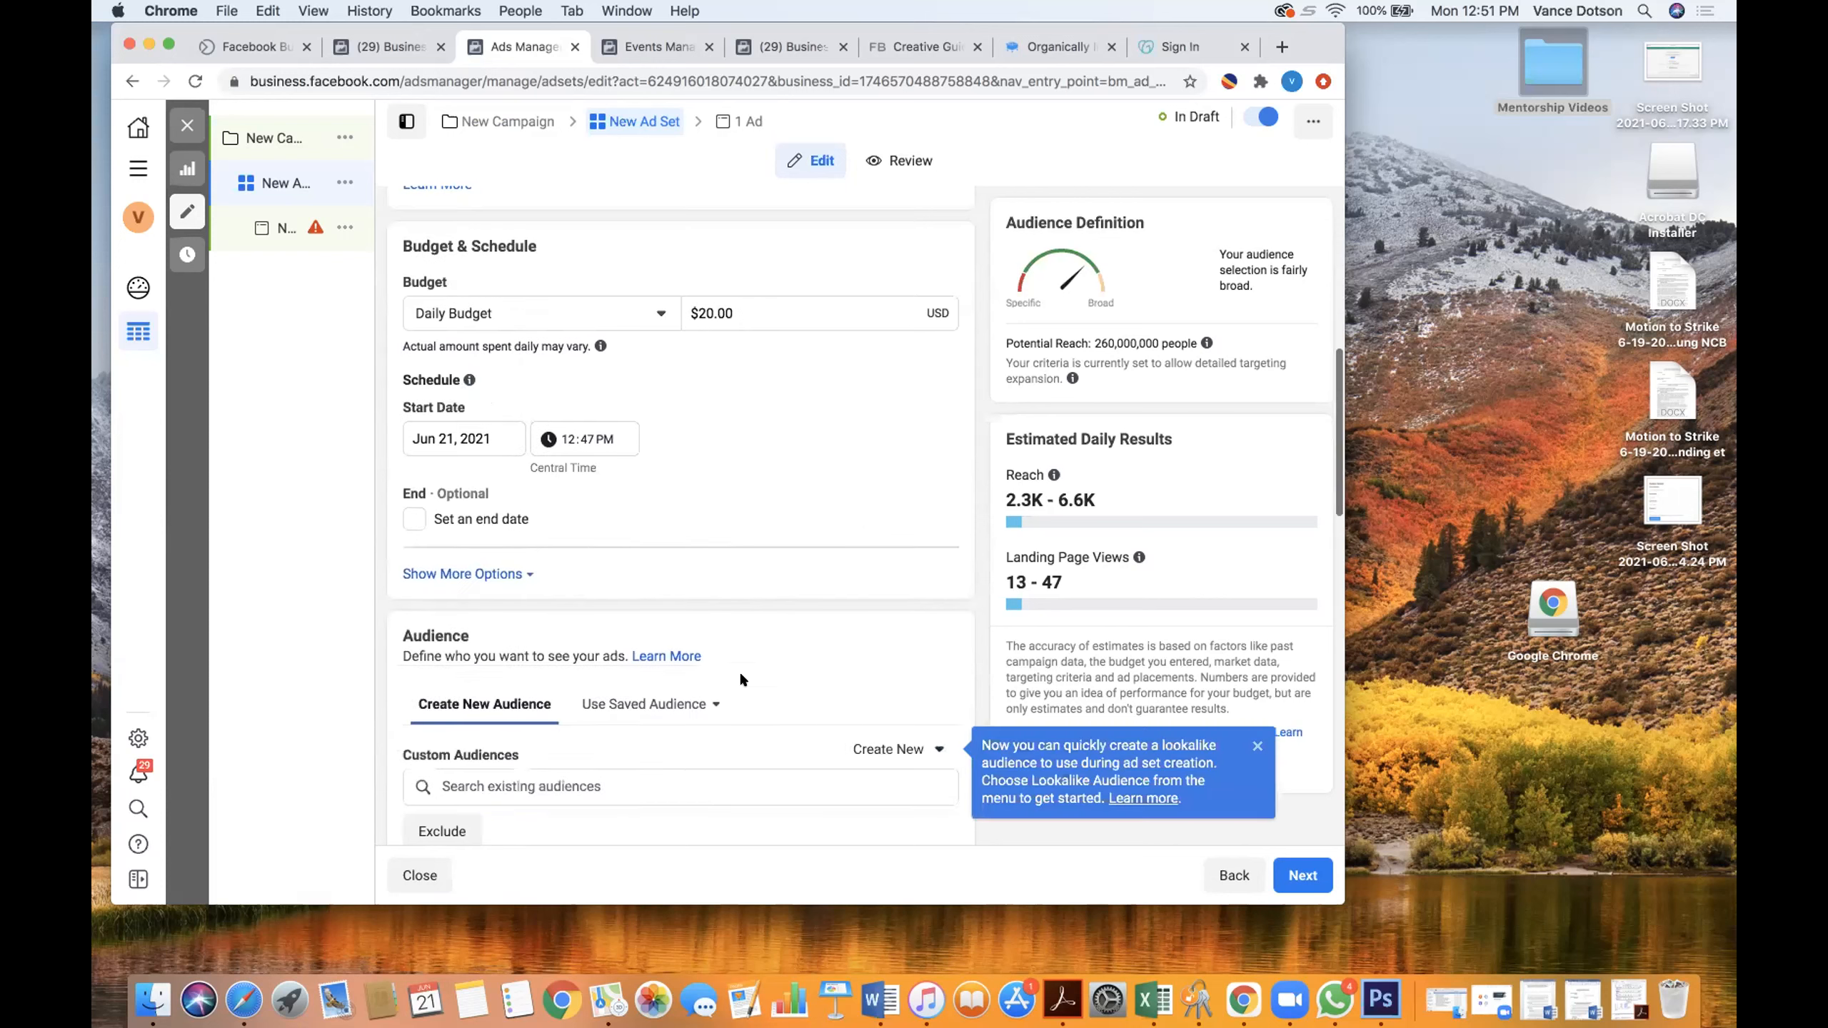
pyautogui.click(1258, 746)
pyautogui.scroll(-8, 739, 711)
pyautogui.scroll(-8, 743, 719)
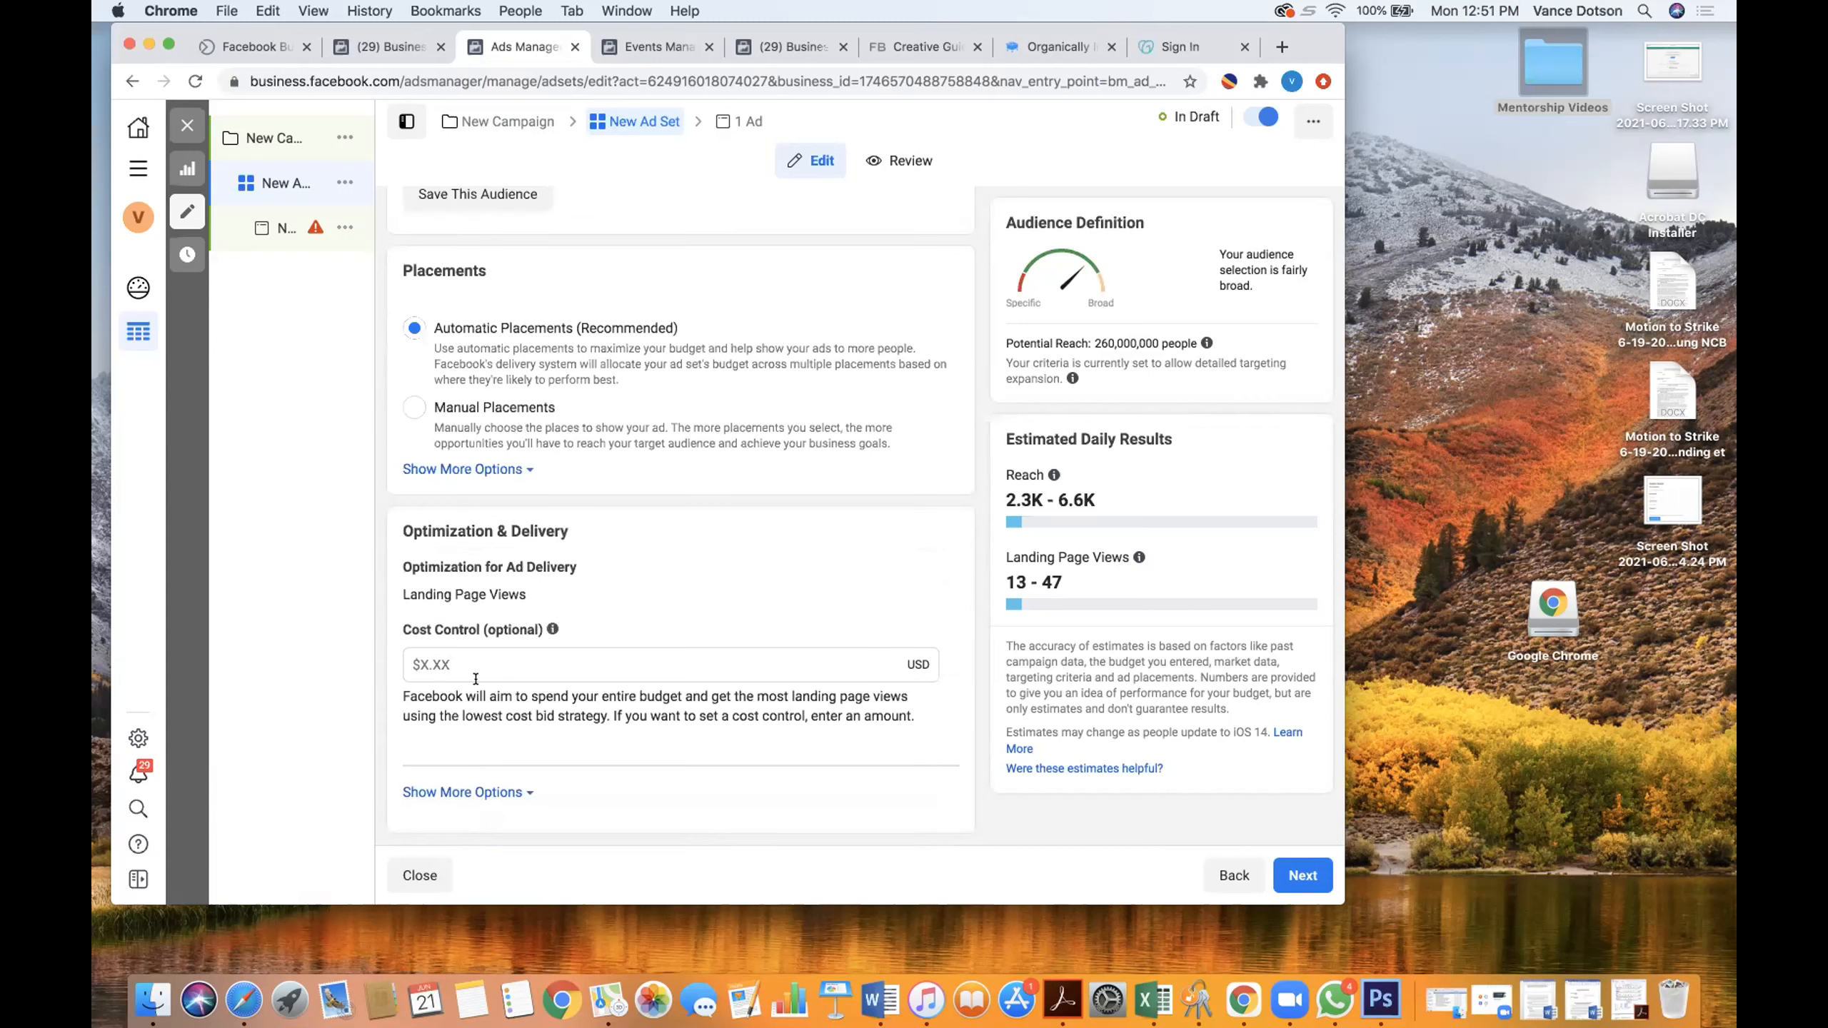
pyautogui.click(950, 561)
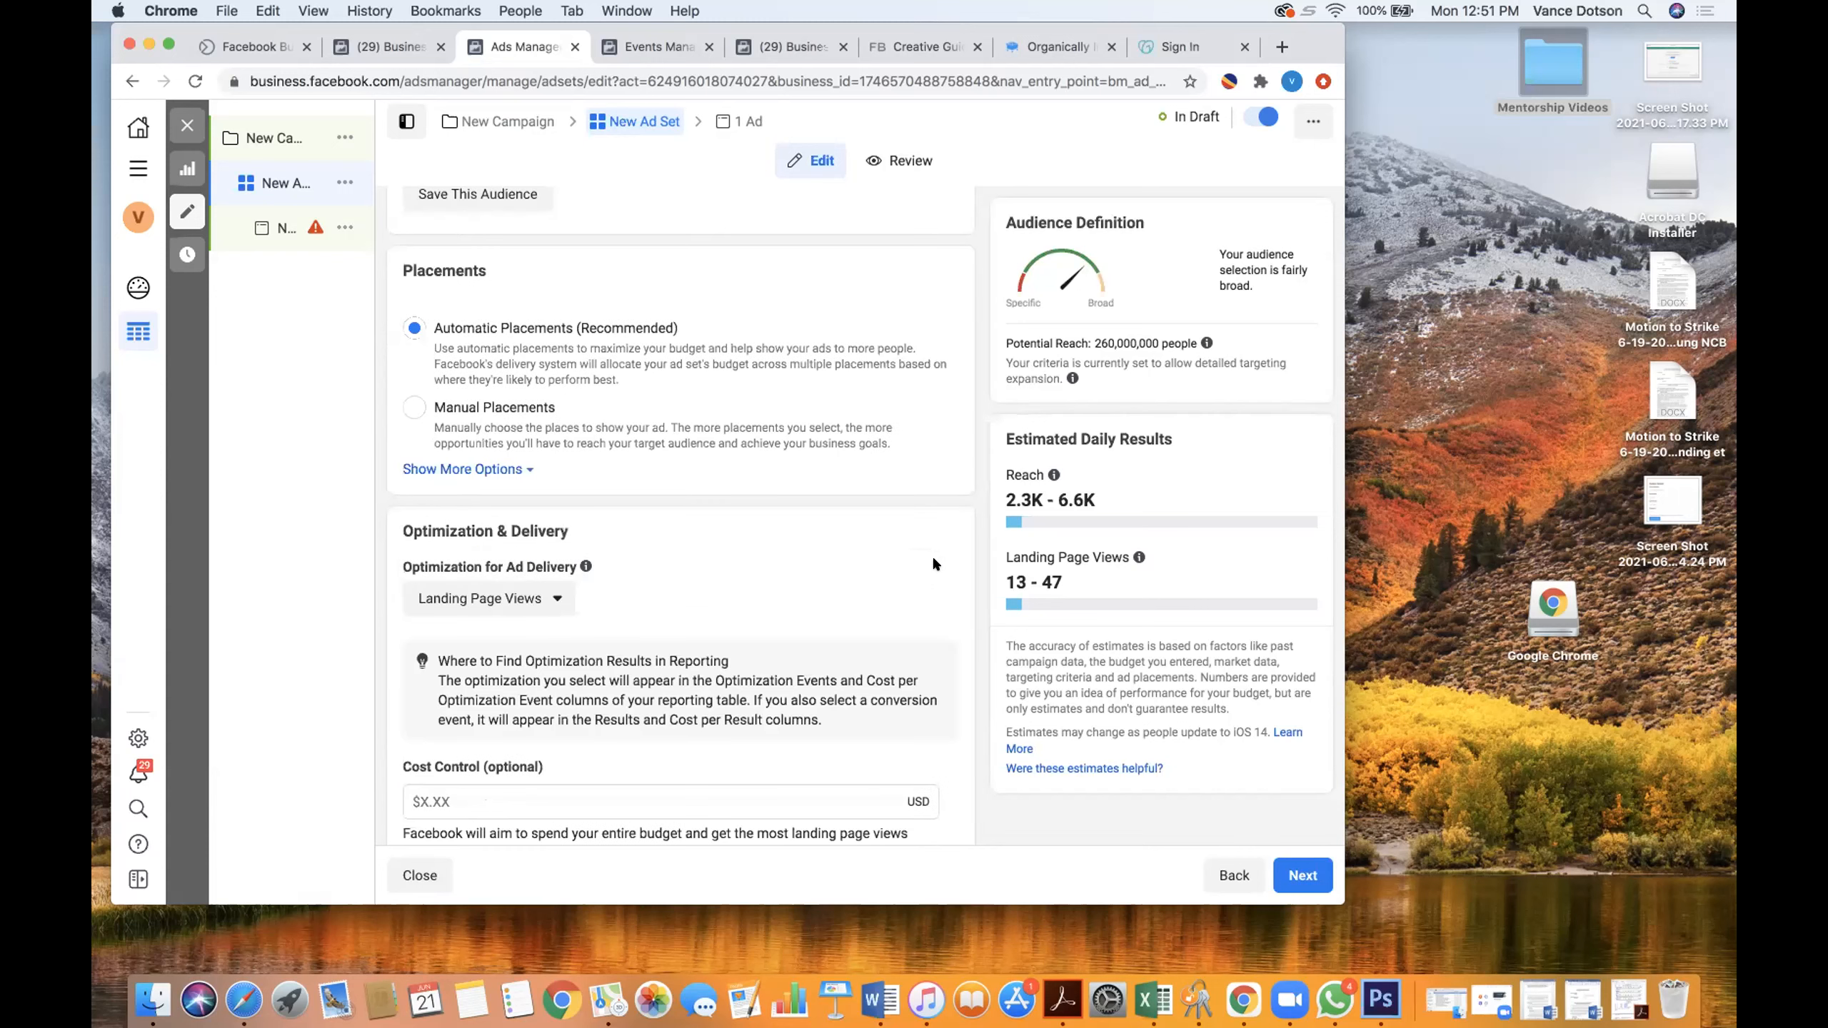
pyautogui.click(568, 601)
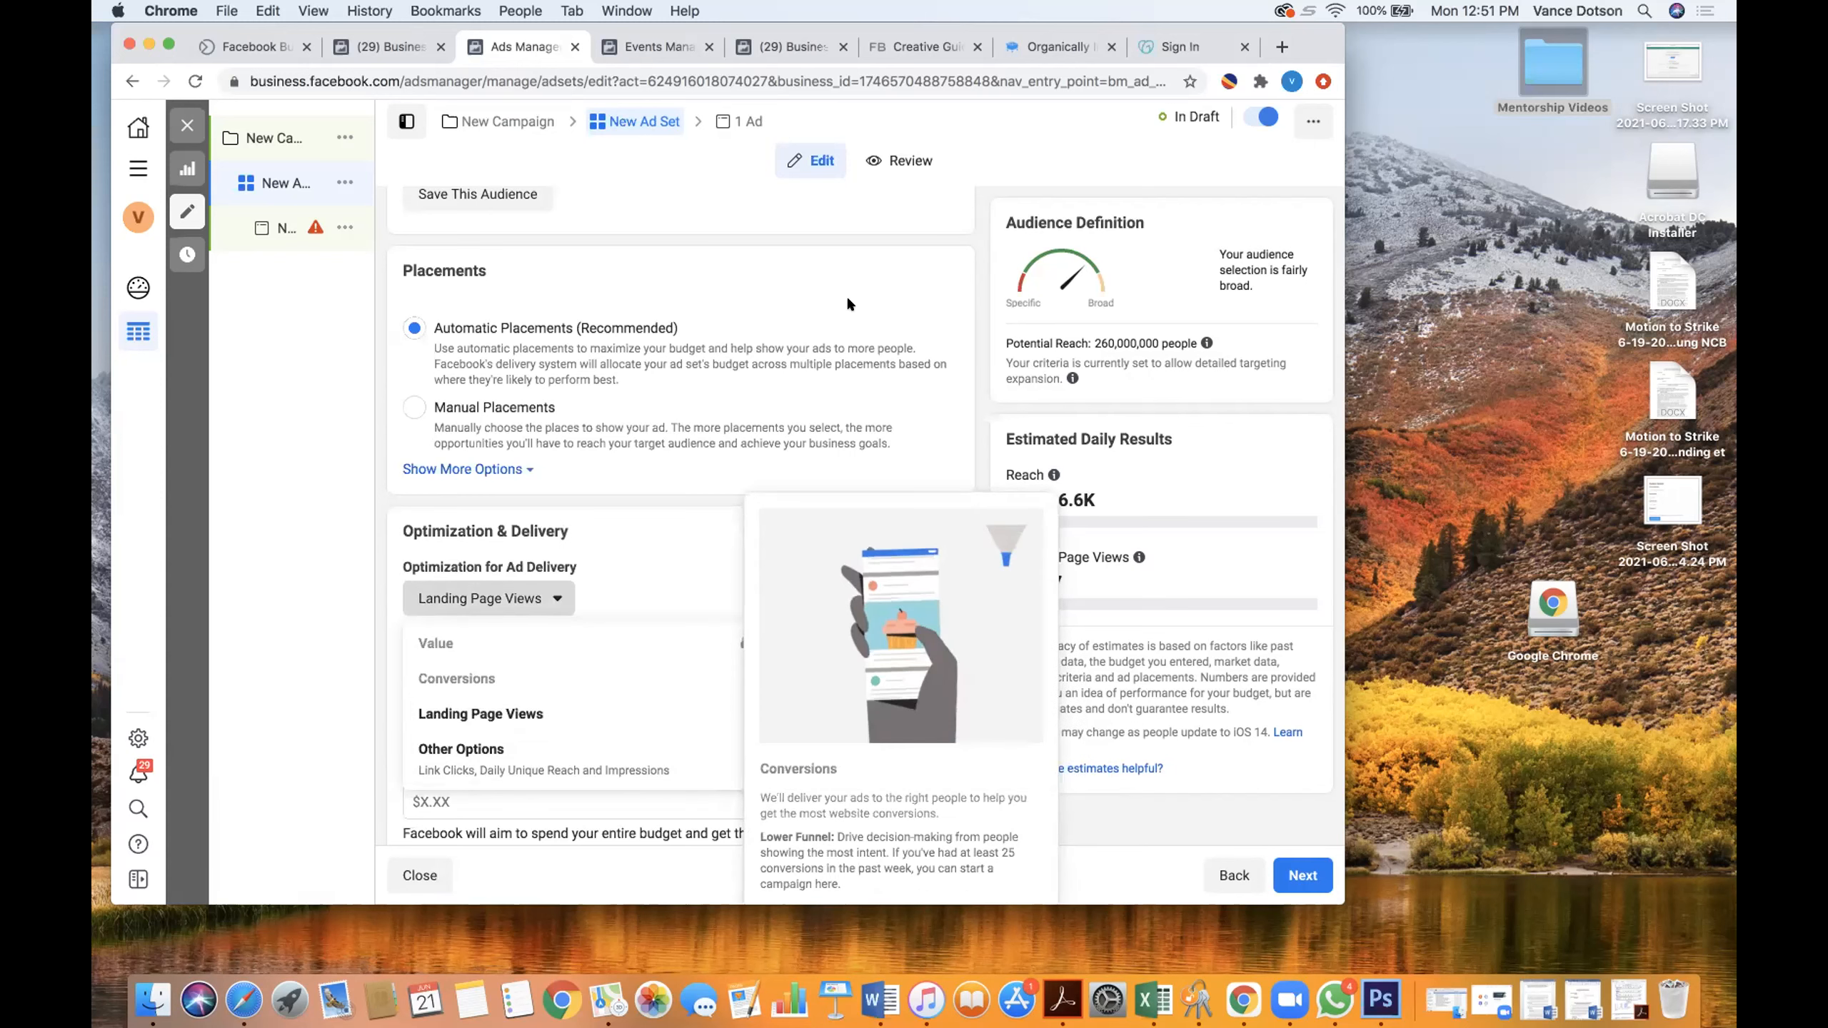
# - Check the Web Event Configurations and return to the DNS TXT verification instructions for noactivecreditcards.com
pyautogui.click(758, 47)
pyautogui.click(676, 46)
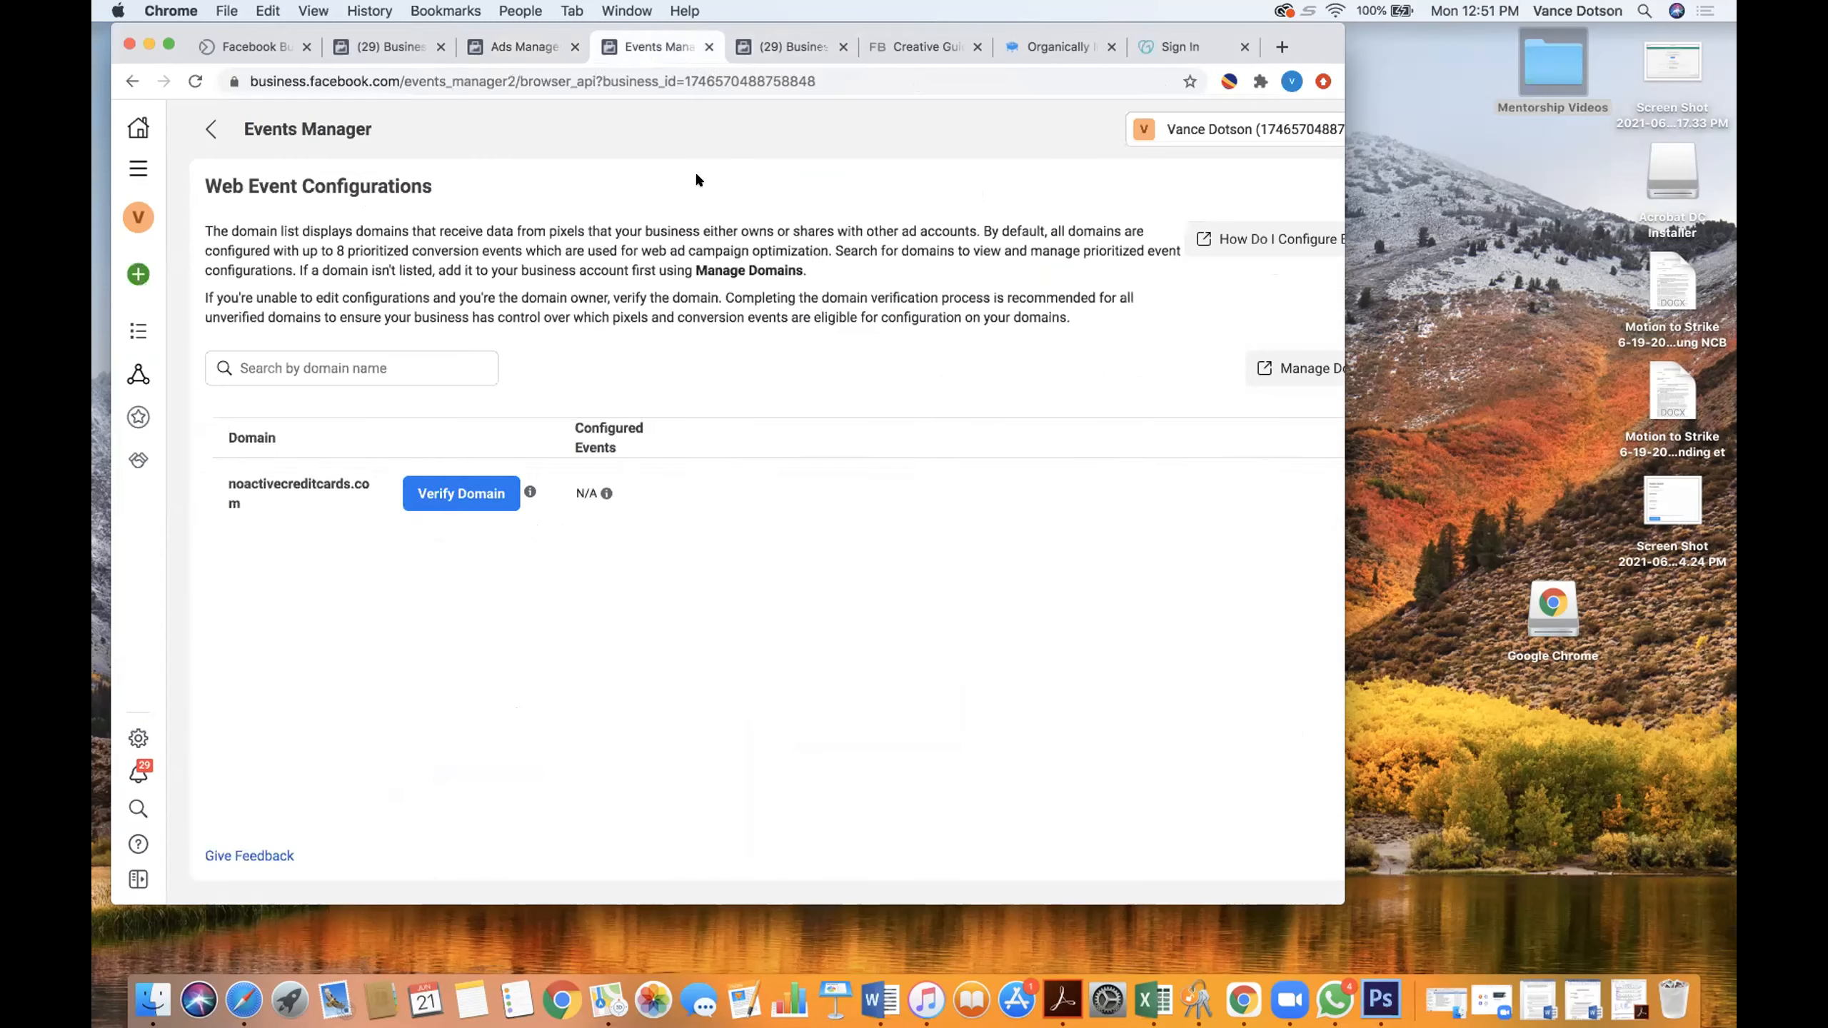
pyautogui.click(791, 46)
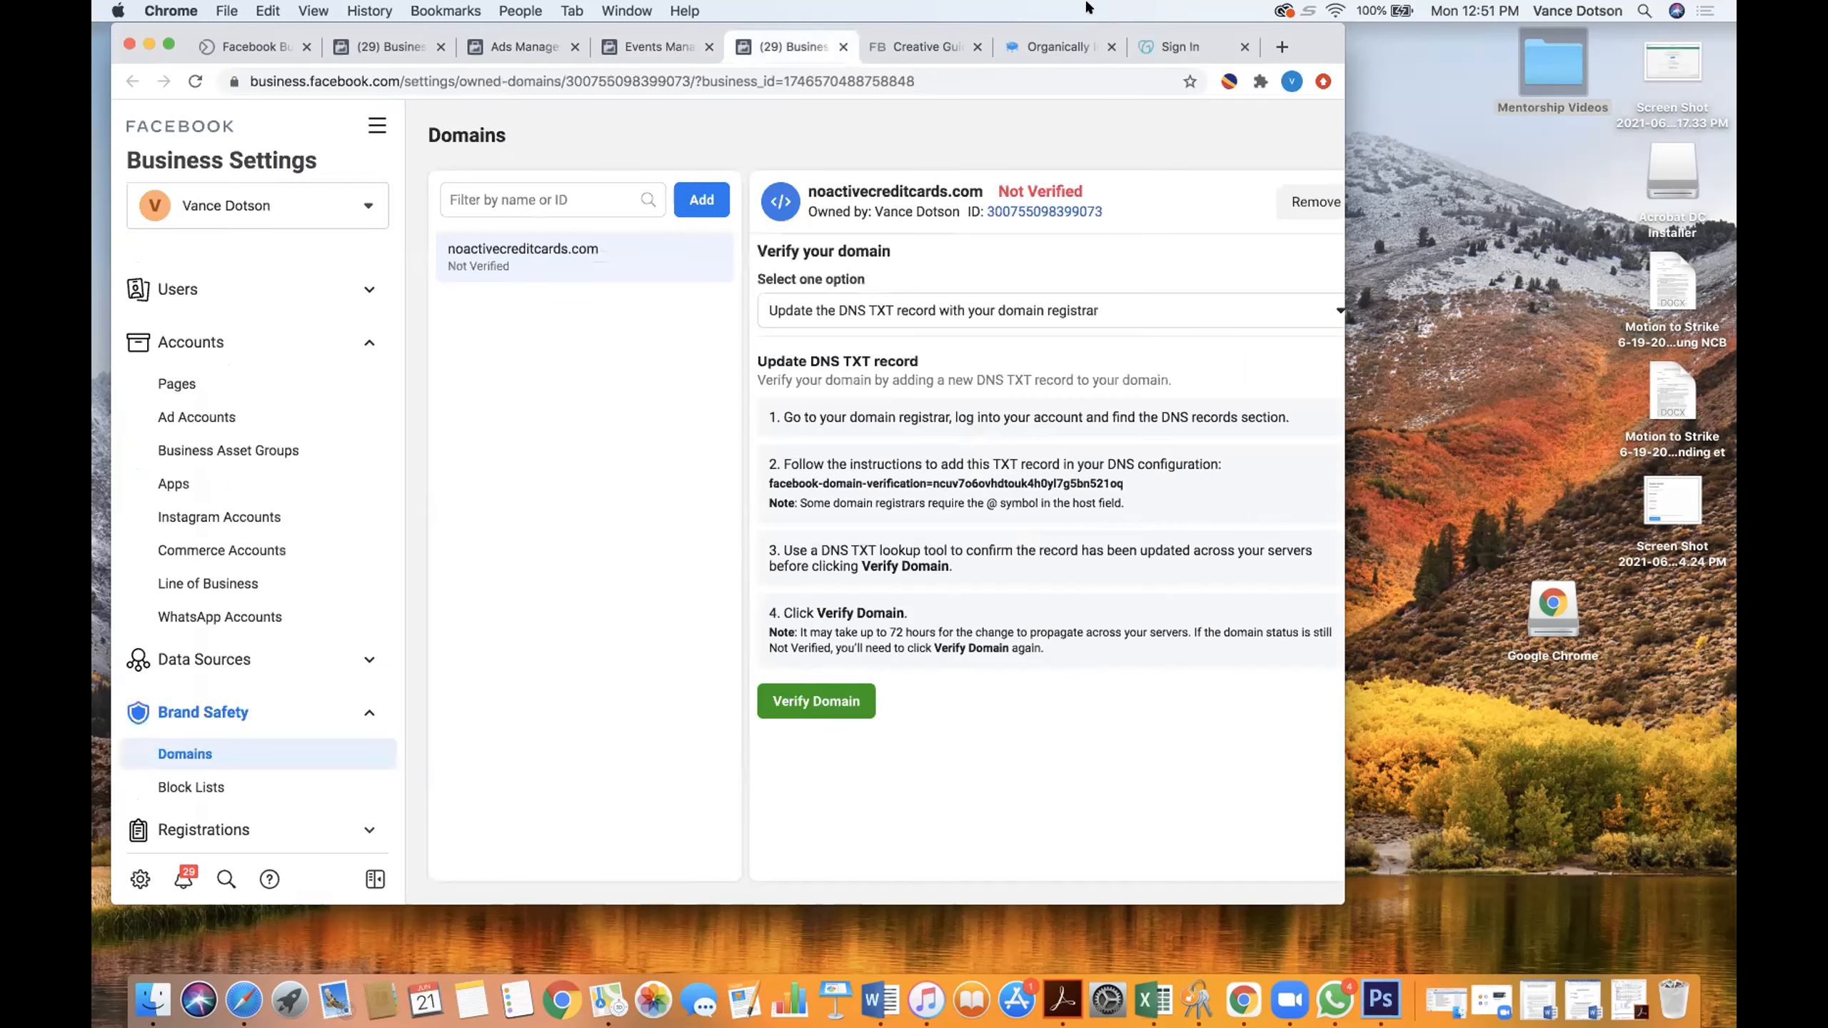